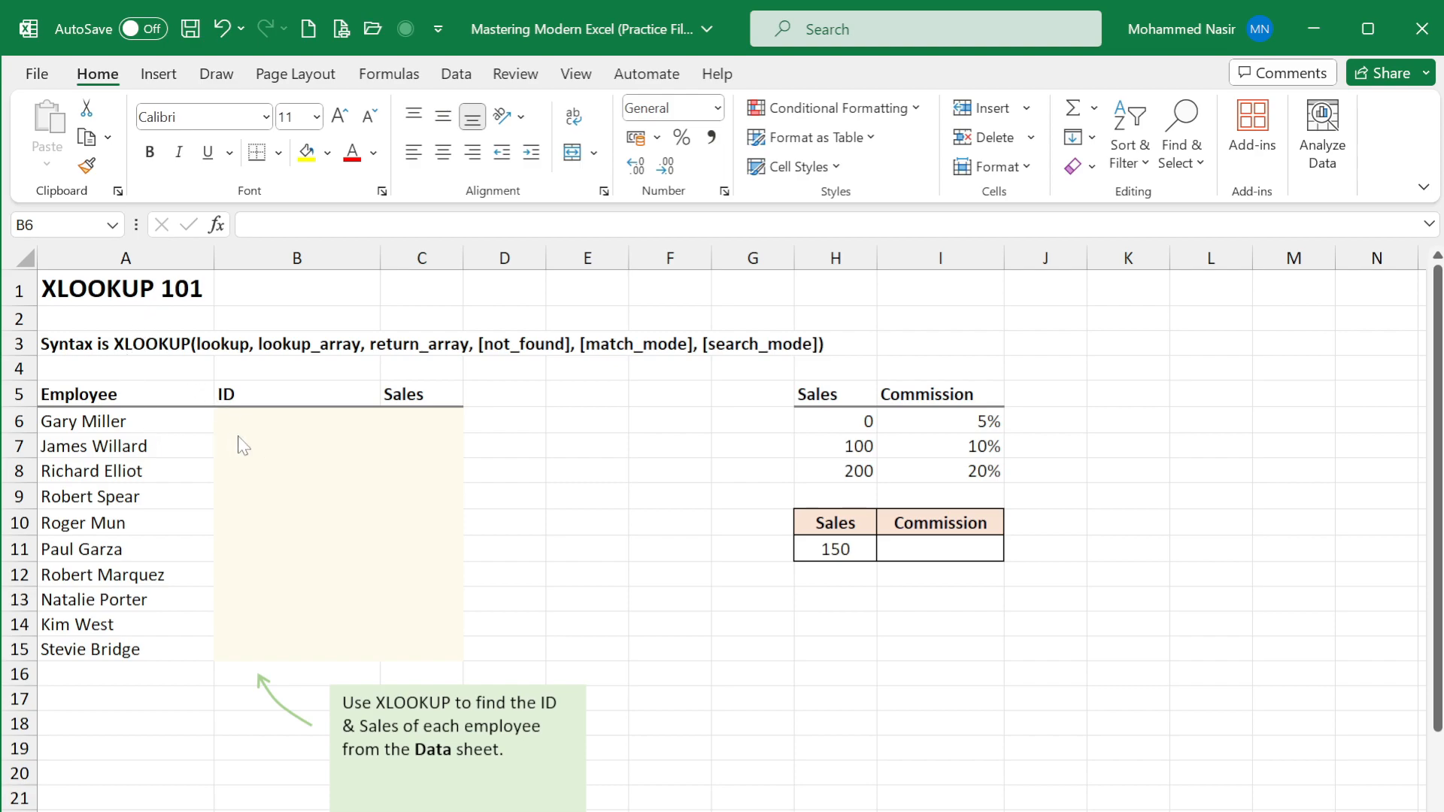
# - Review the Employee, ID and Sales columns of the XLOOKUP 101 table and the empty ID and Sales cells for the first employee
pyautogui.click(222, 425)
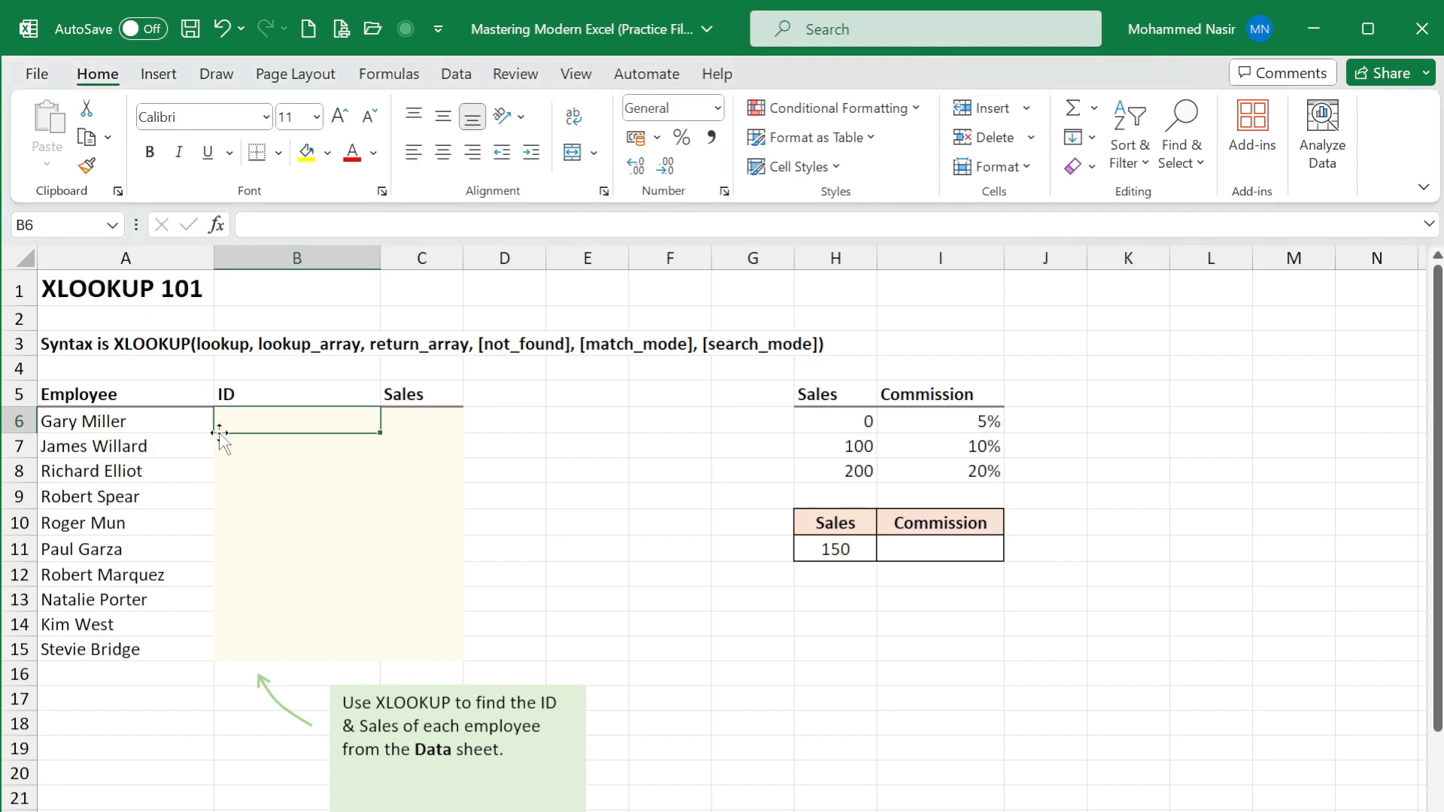
pyautogui.click(109, 399)
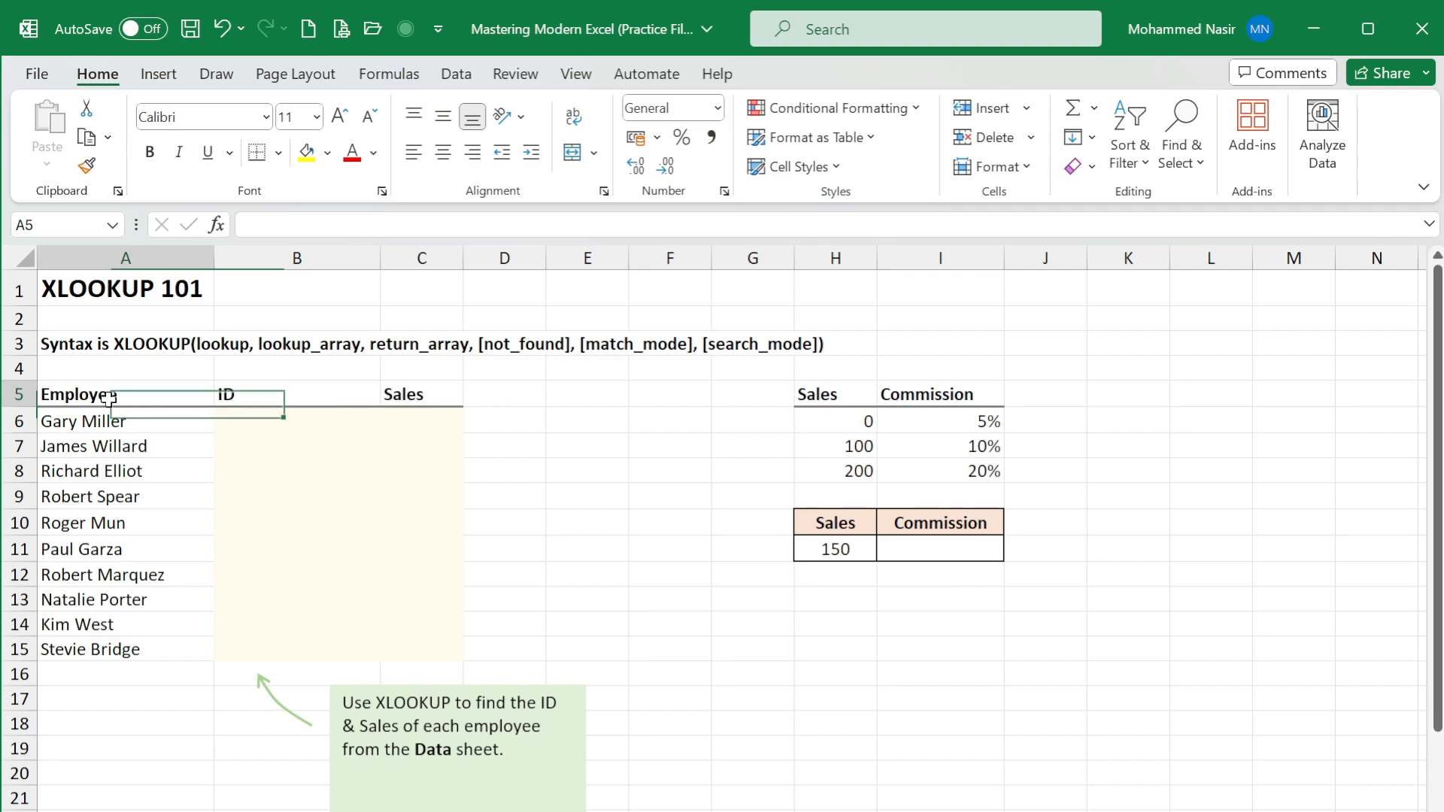
pyautogui.click(233, 397)
pyautogui.click(409, 397)
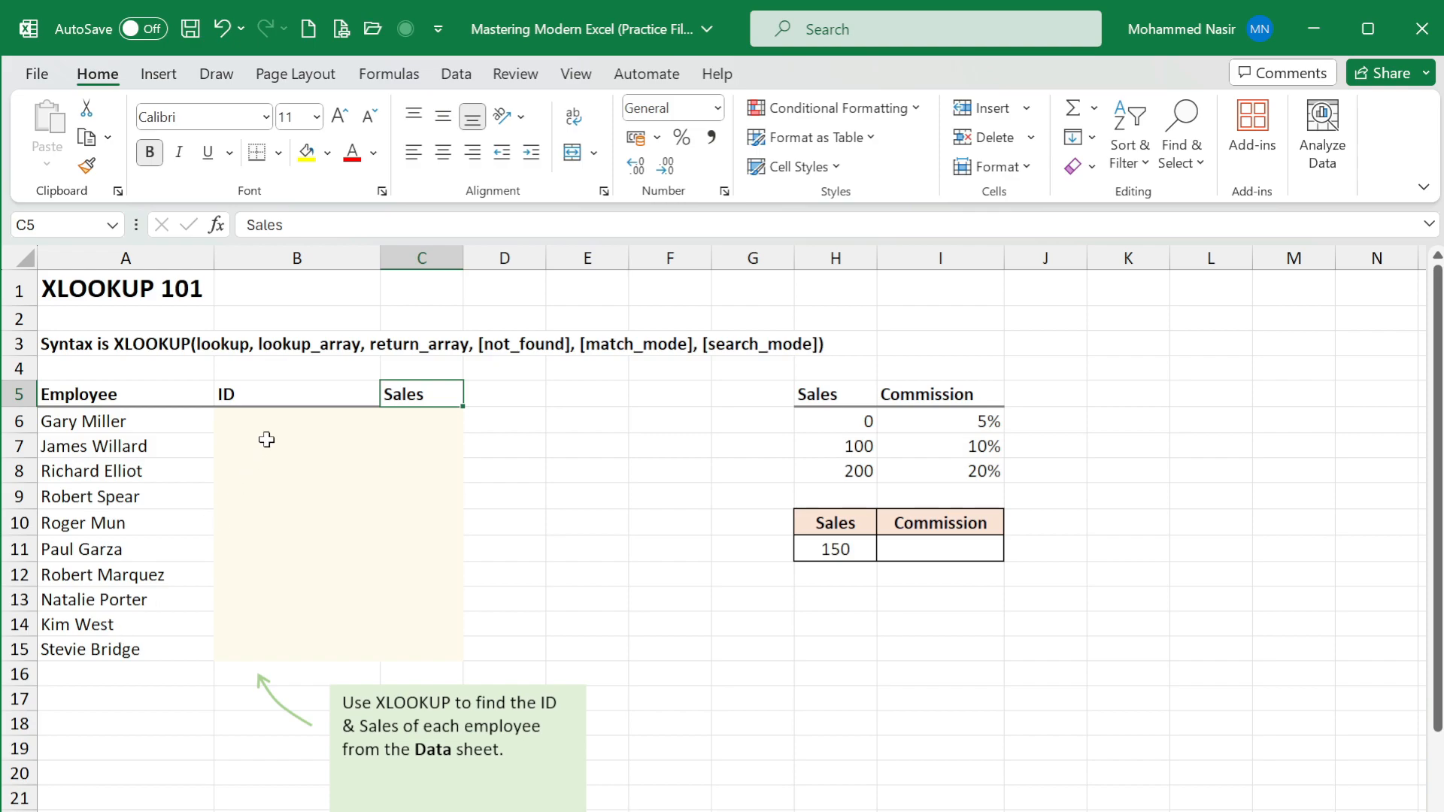
pyautogui.click(267, 414)
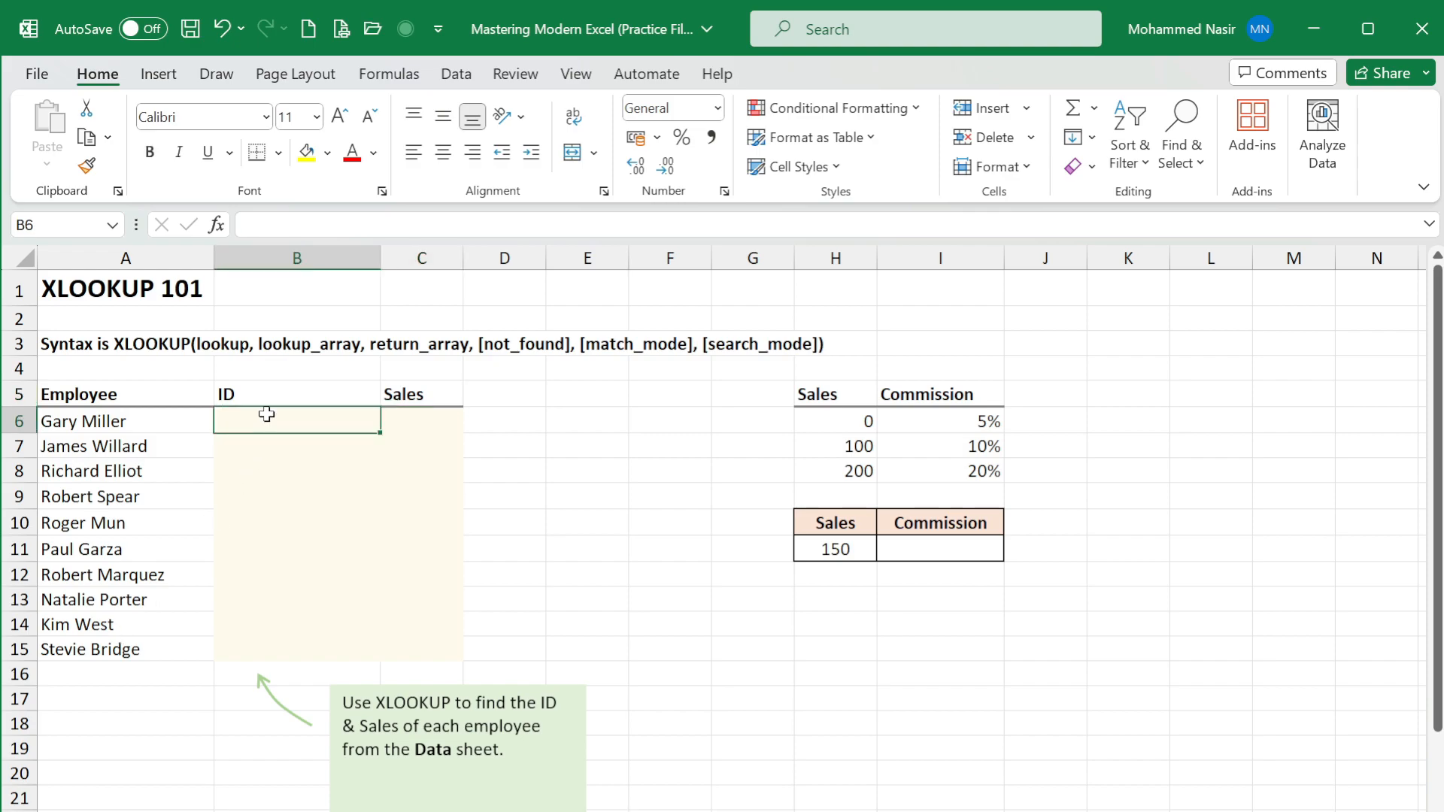
pyautogui.click(120, 421)
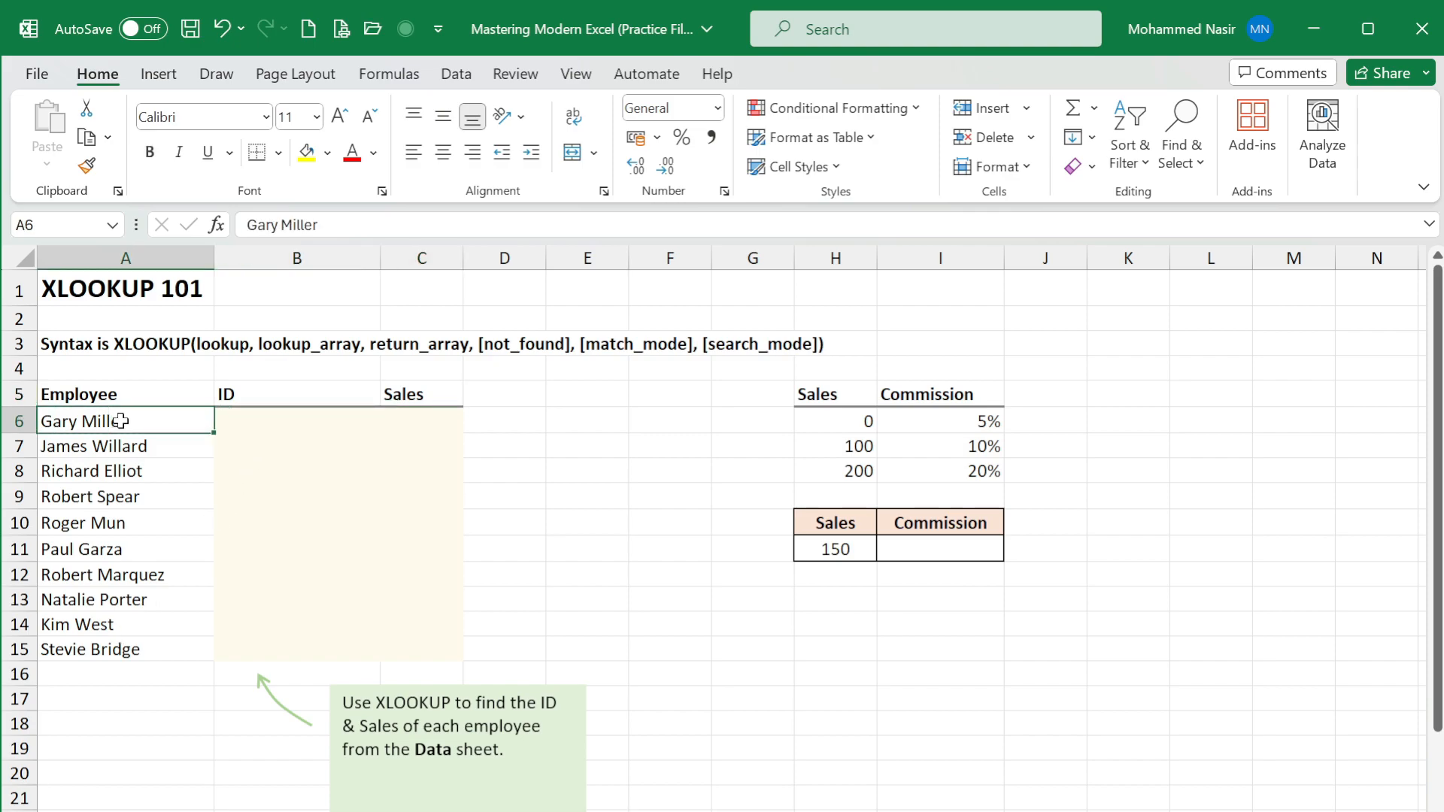
pyautogui.click(250, 420)
pyautogui.click(150, 421)
pyautogui.click(430, 421)
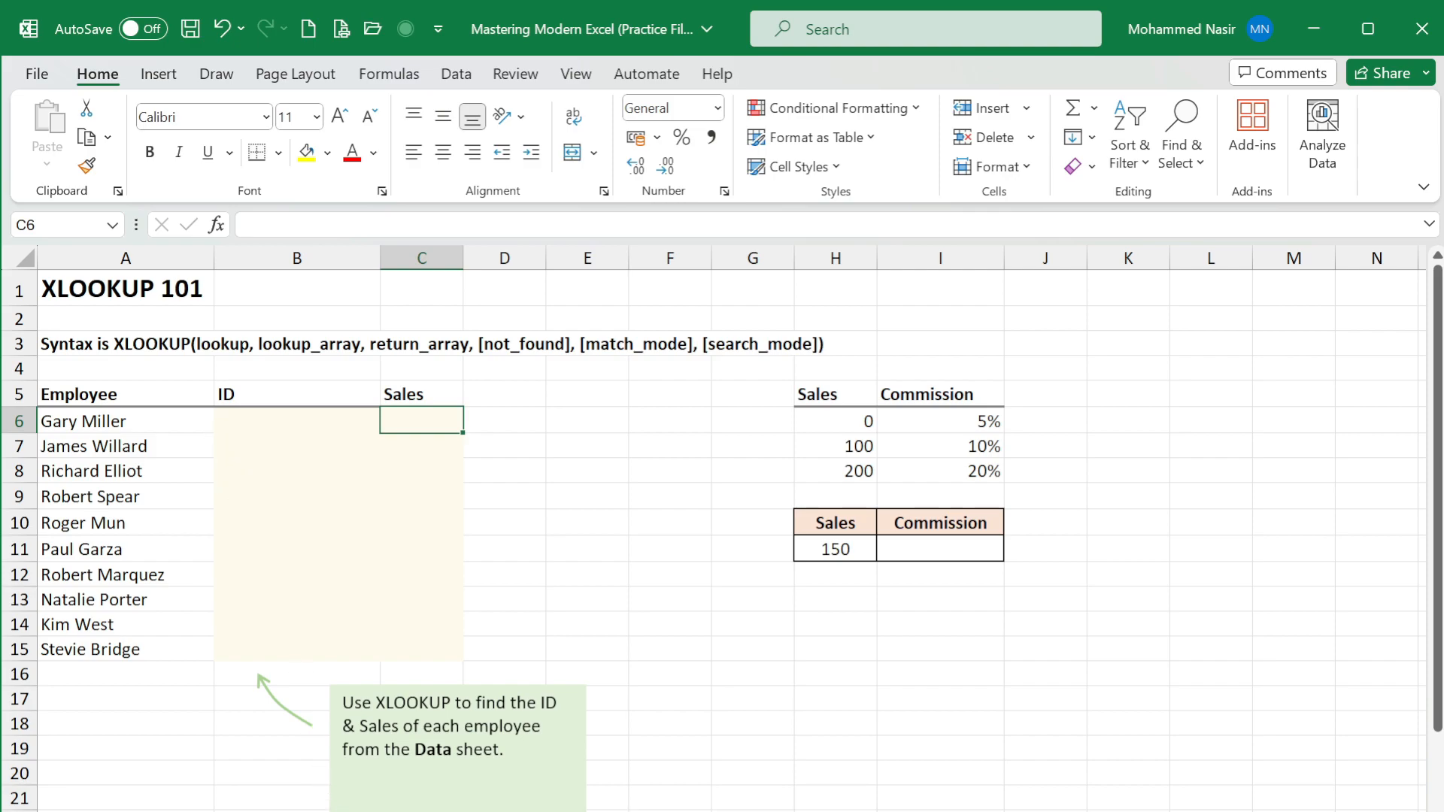
# - Examine the Employee ID, Department, Employee and Sales columns on the XLookUp - Data sheet
pyautogui.click(336, 811)
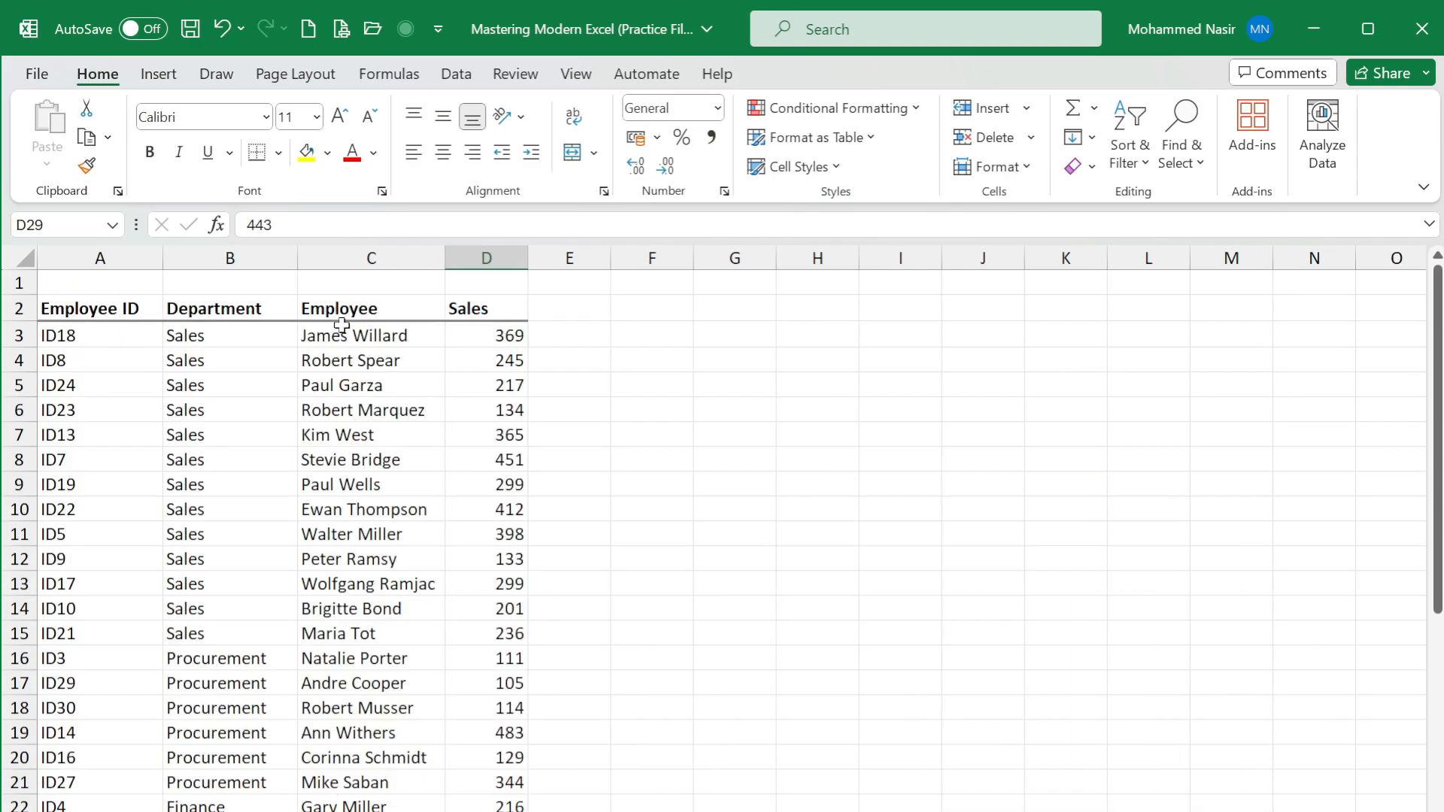
pyautogui.click(107, 303)
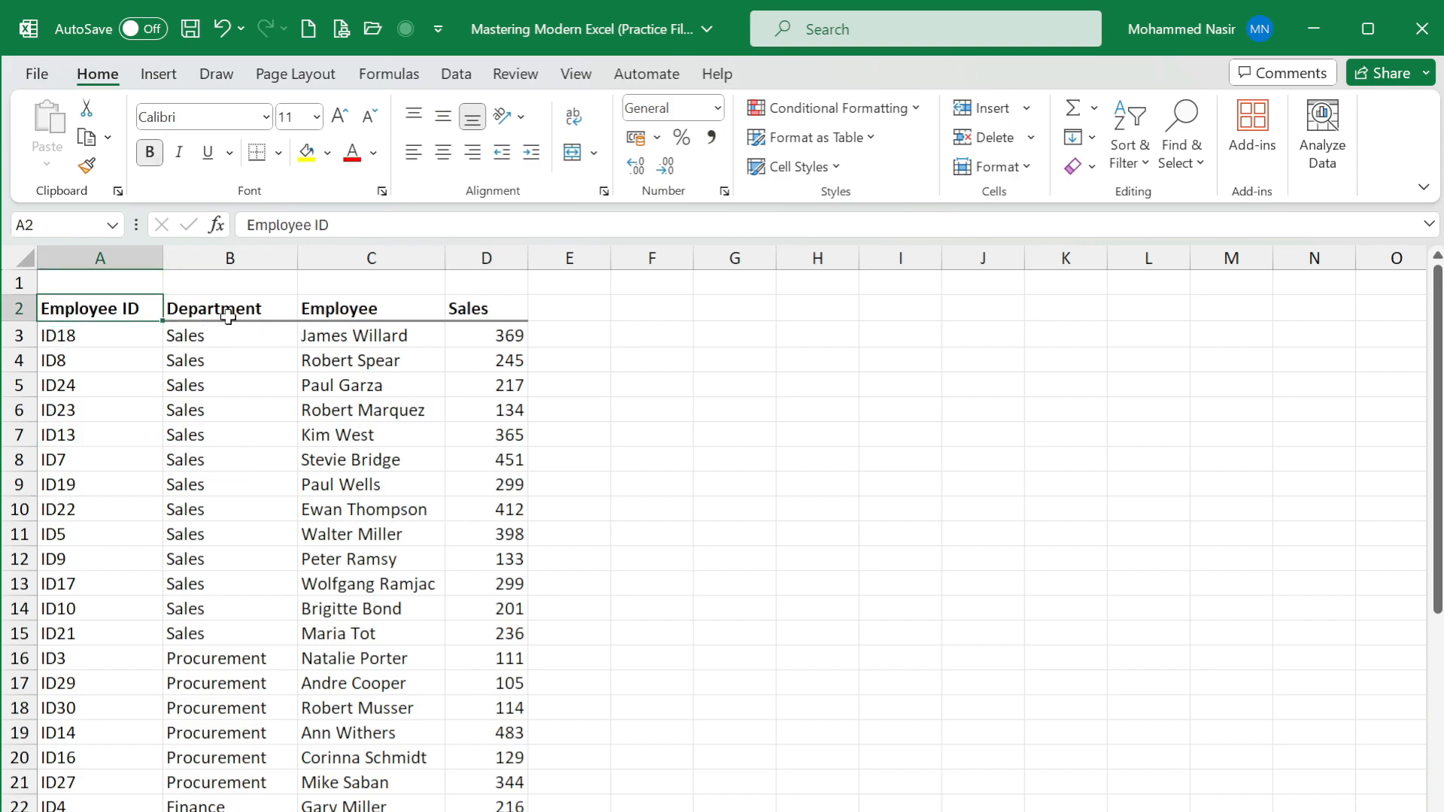
pyautogui.click(250, 309)
pyautogui.click(352, 313)
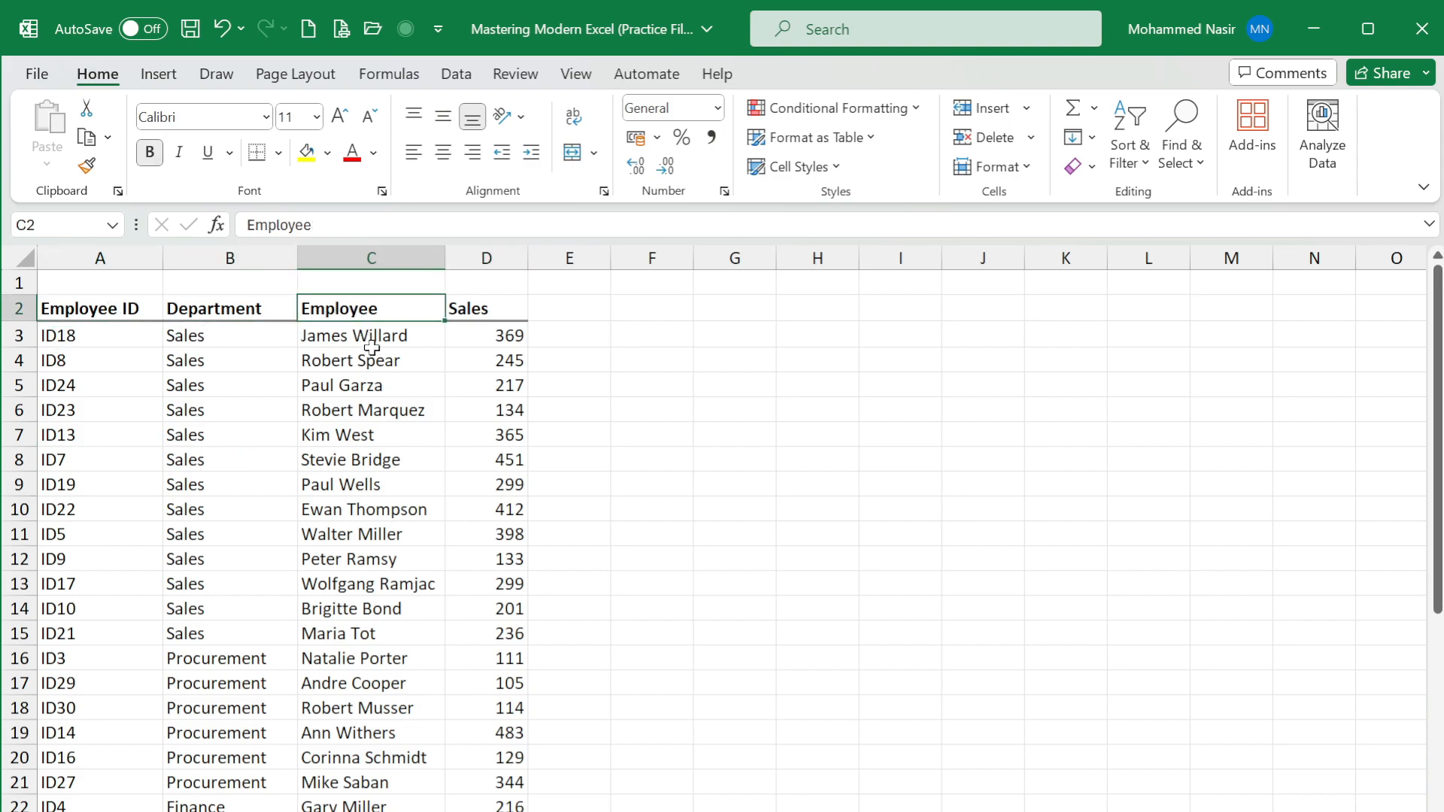
pyautogui.click(478, 314)
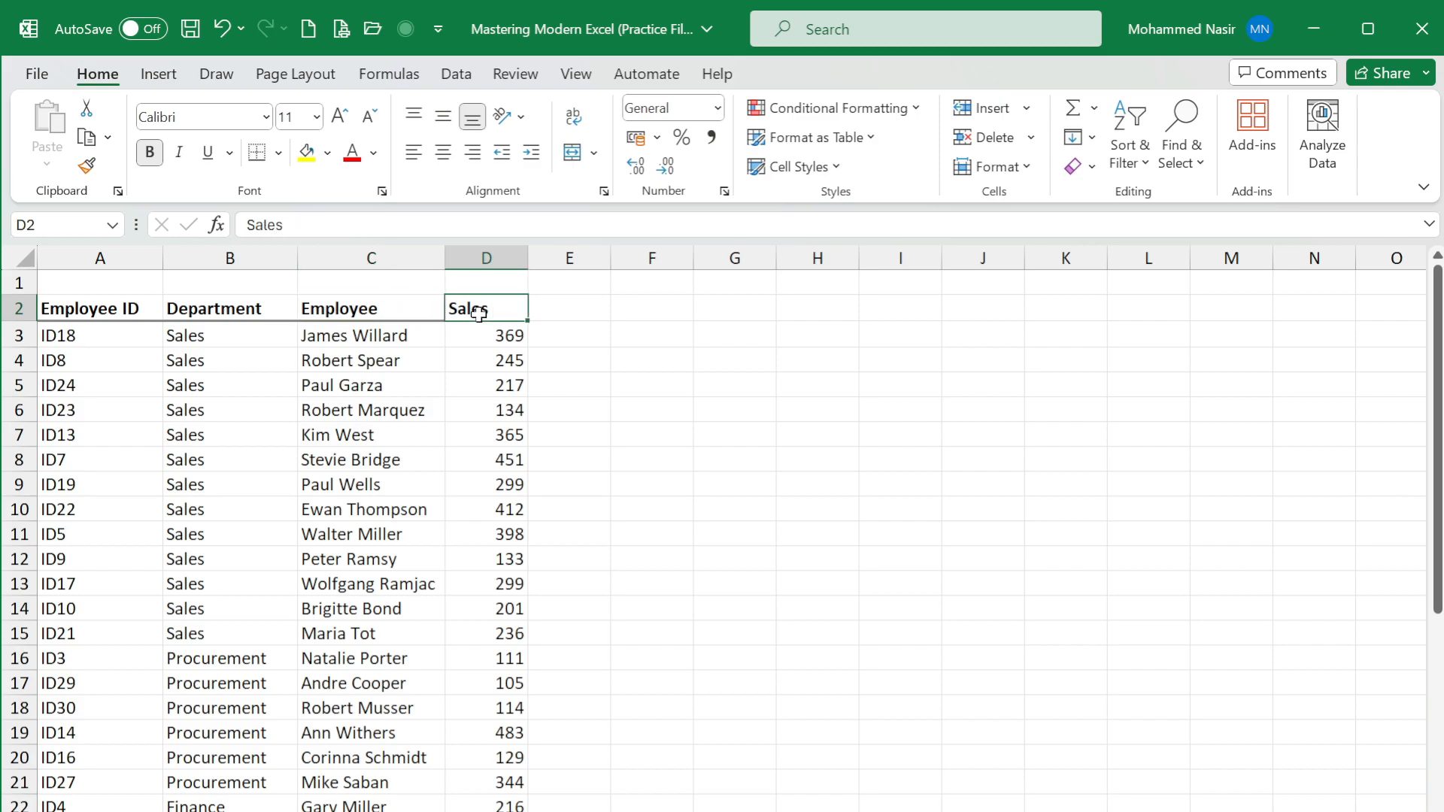
pyautogui.click(91, 339)
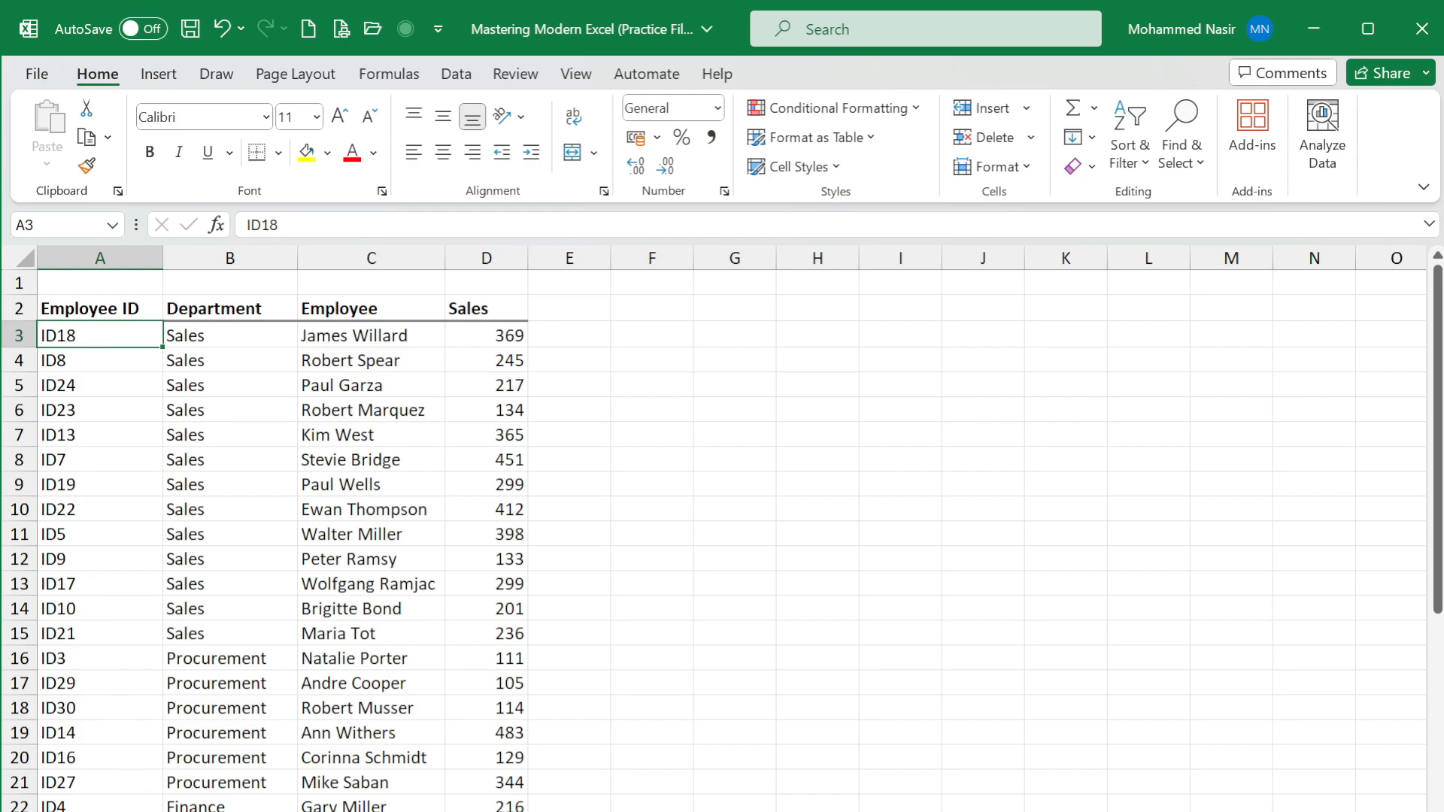
# - Try to look up the first employee's ID in cell B6 of the XLOOKUP 101 sheet with =VLOOKUP(A6,'XLookUp - Data'!A3:D33,1)
pyautogui.hotkey('ctrl', 'pageup')
pyautogui.click(278, 421)
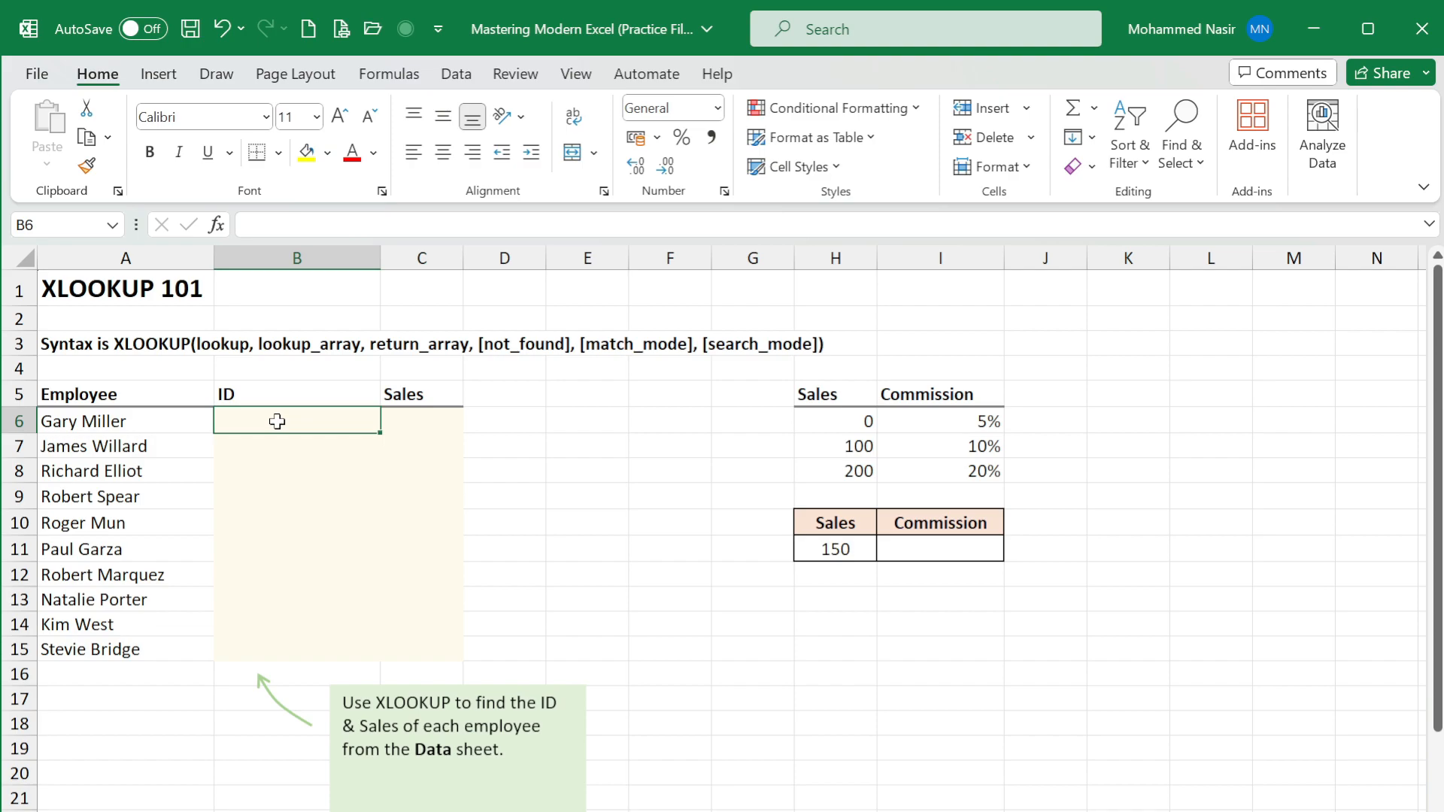
pyautogui.write('=VLOOKUP(')
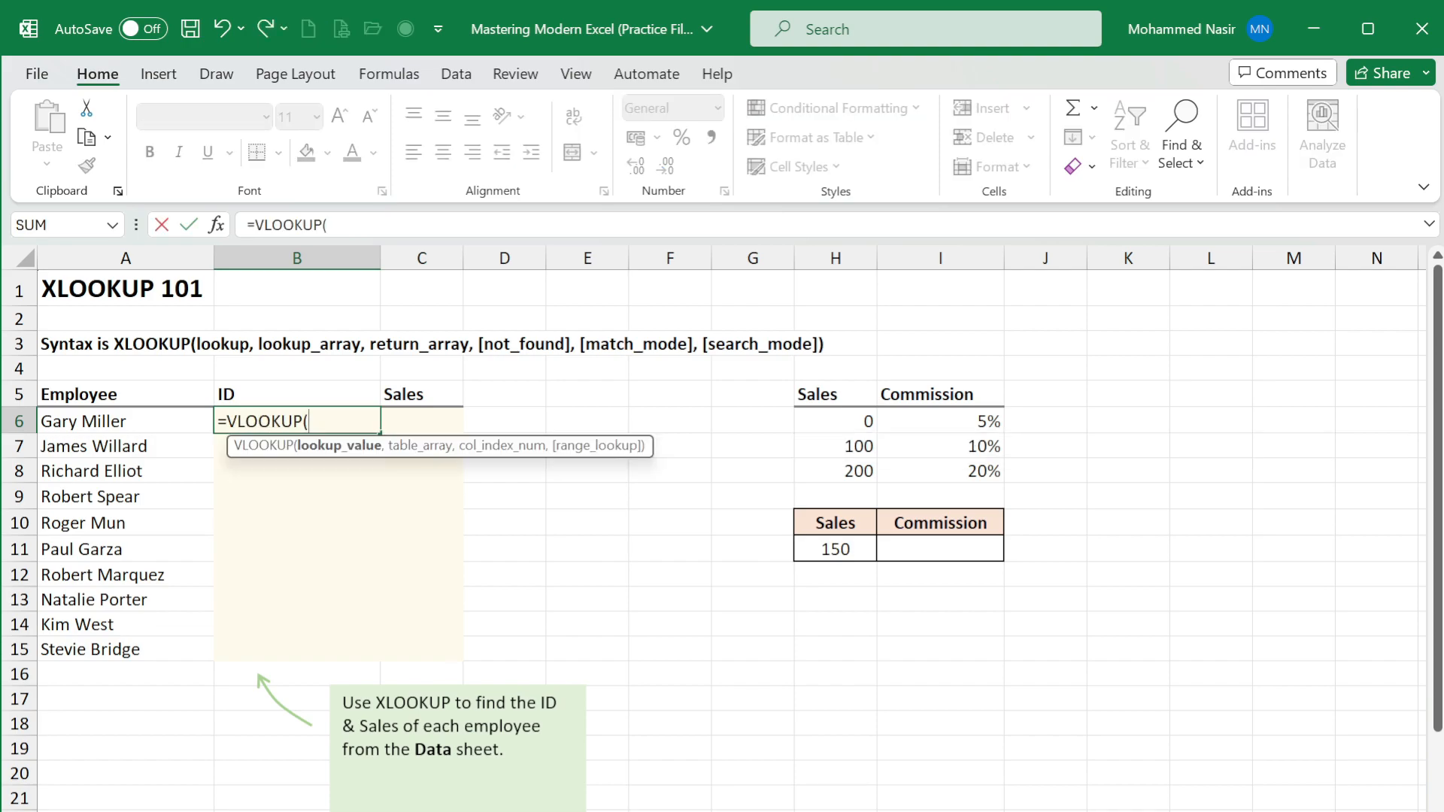
pyautogui.click(133, 421)
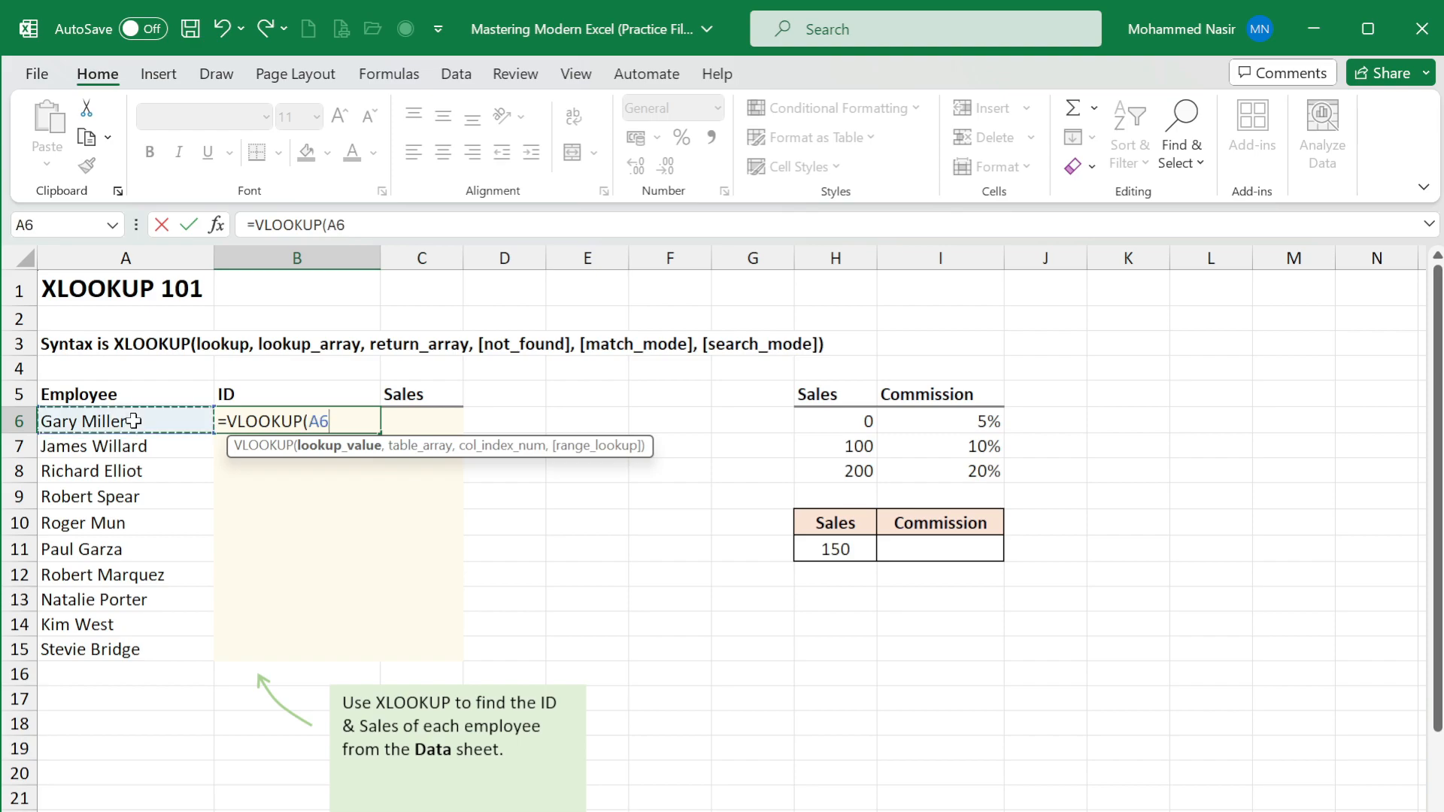
pyautogui.write(',')
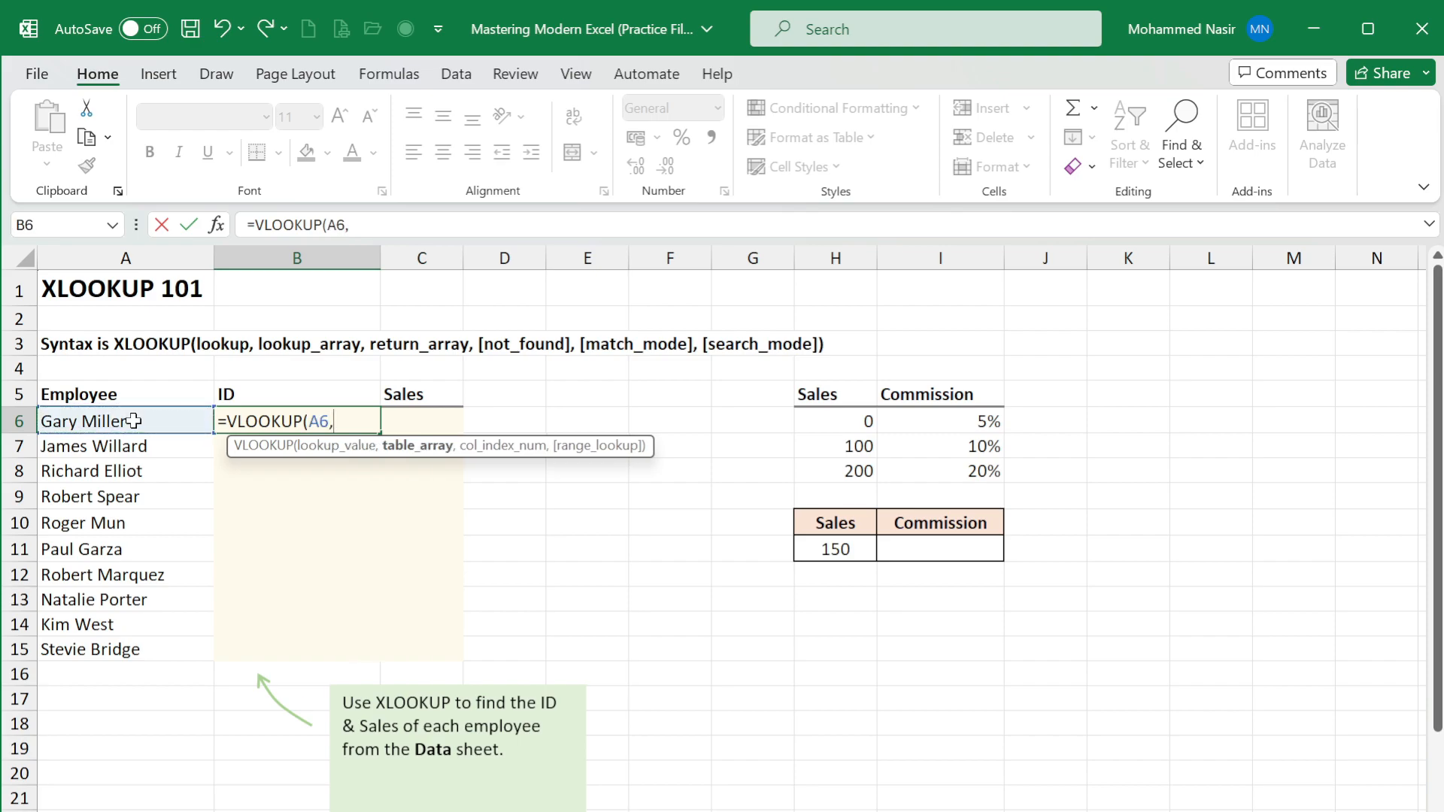
pyautogui.hotkey('ctrl', 'pagedown')
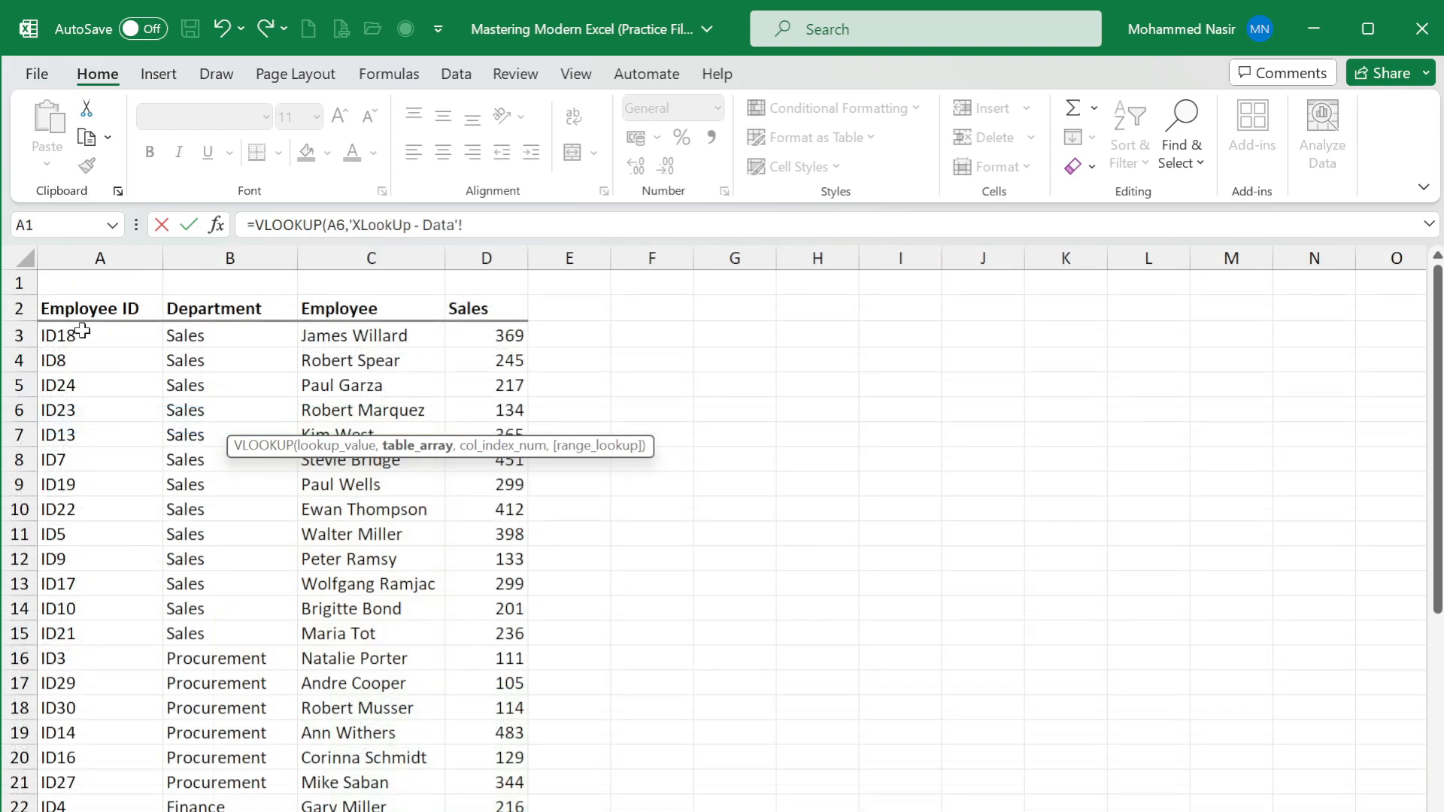
pyautogui.moveTo(65, 325); pyautogui.dragTo(513, 373)
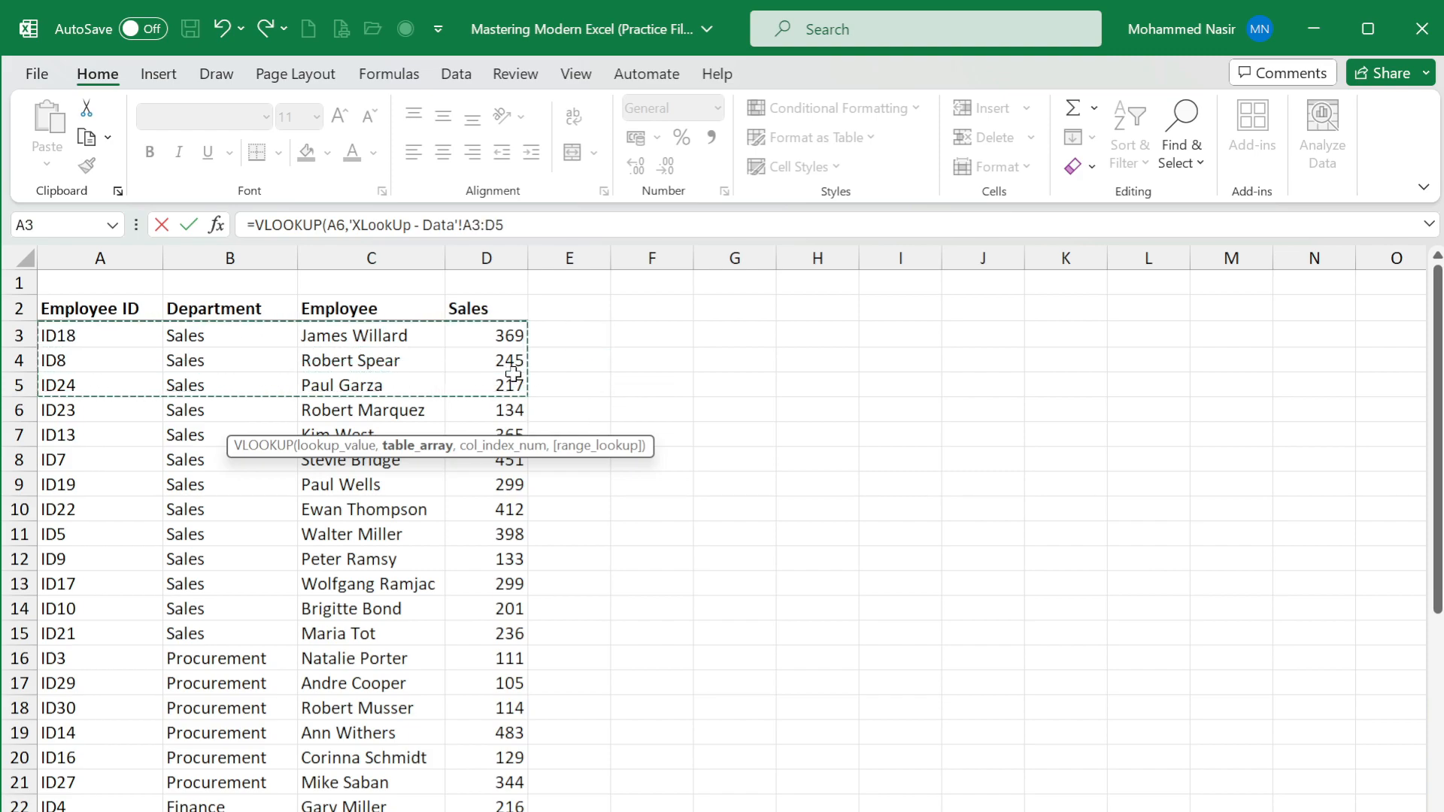
pyautogui.hotkey('ctrl', 'shift', 'Down')
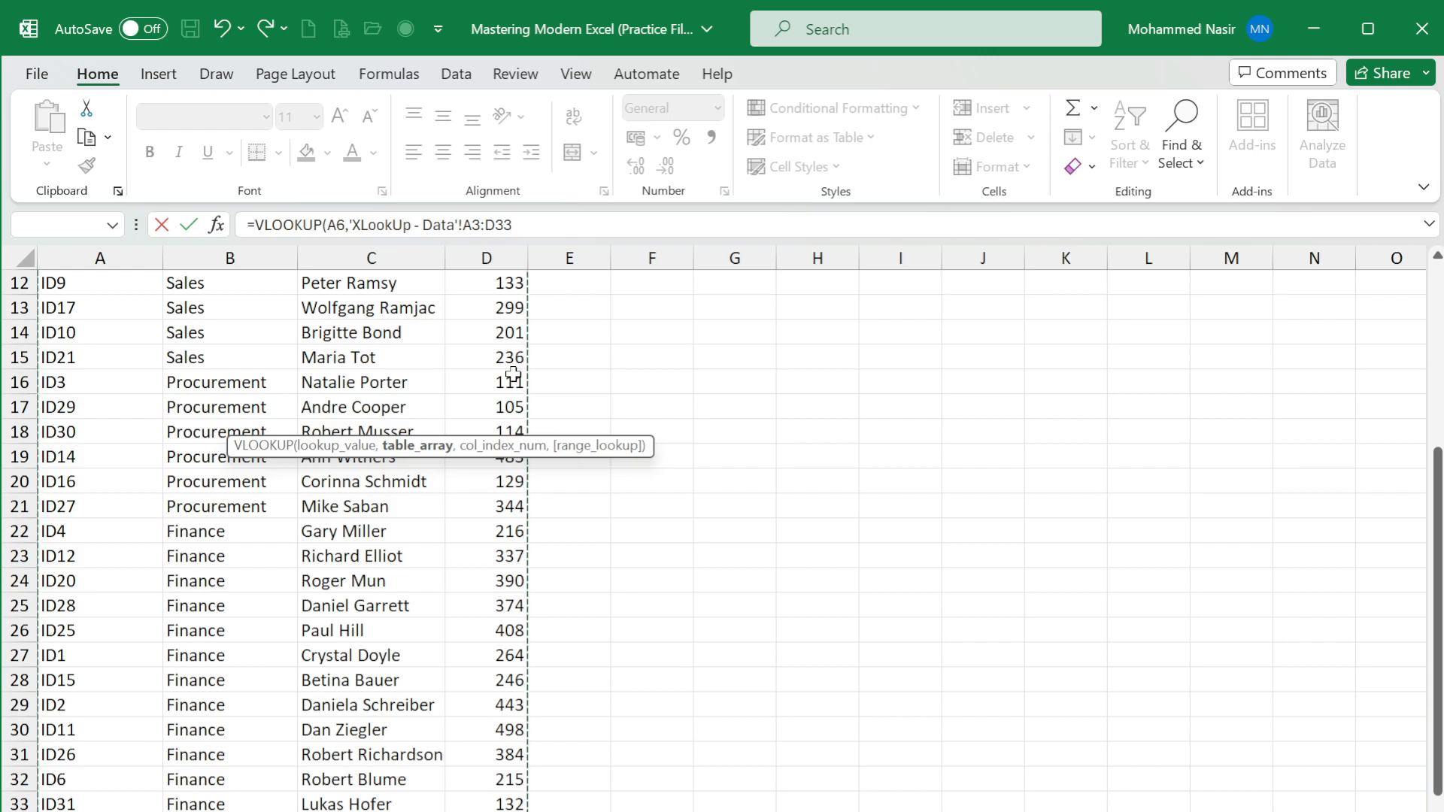
pyautogui.write(',')
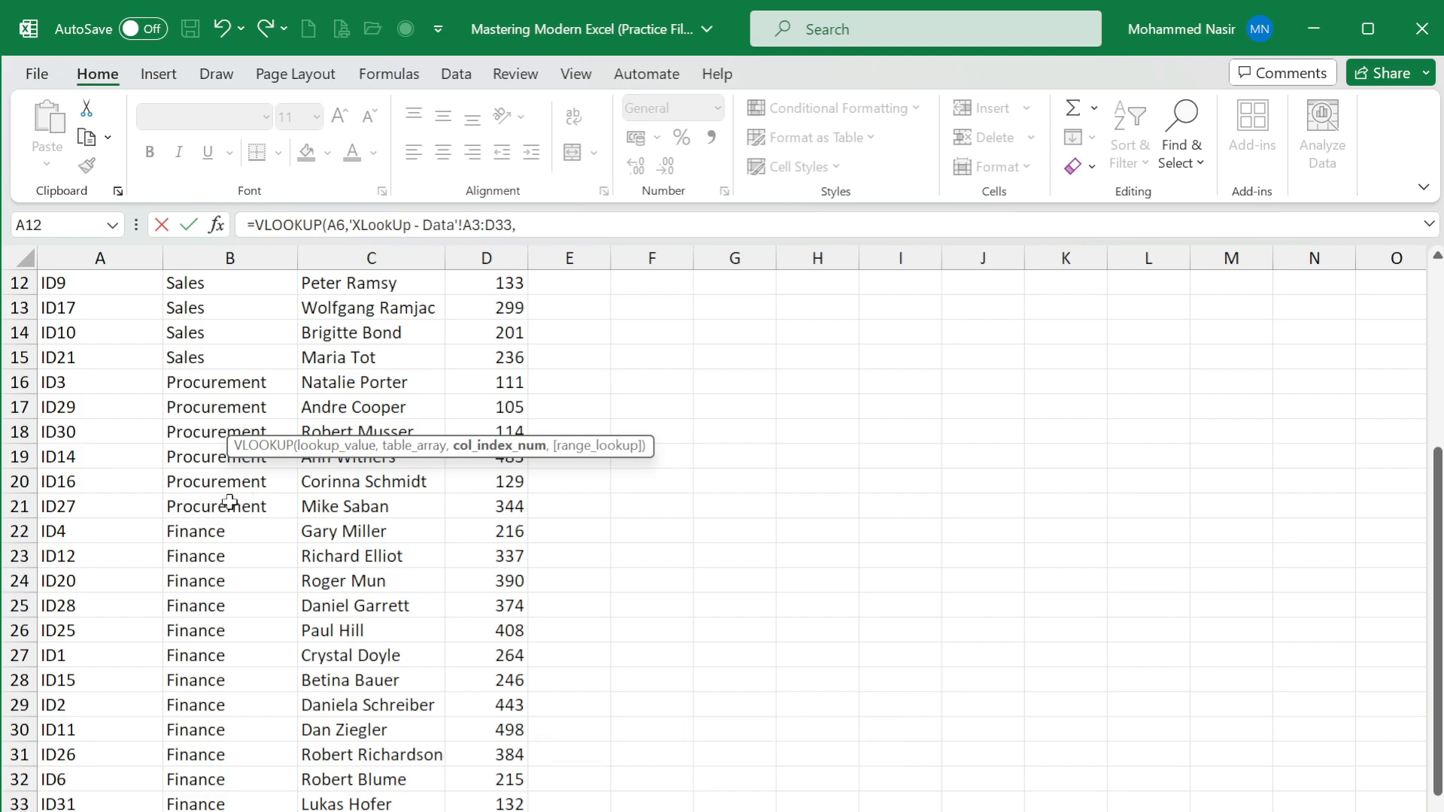
pyautogui.scroll(4, 152, 554)
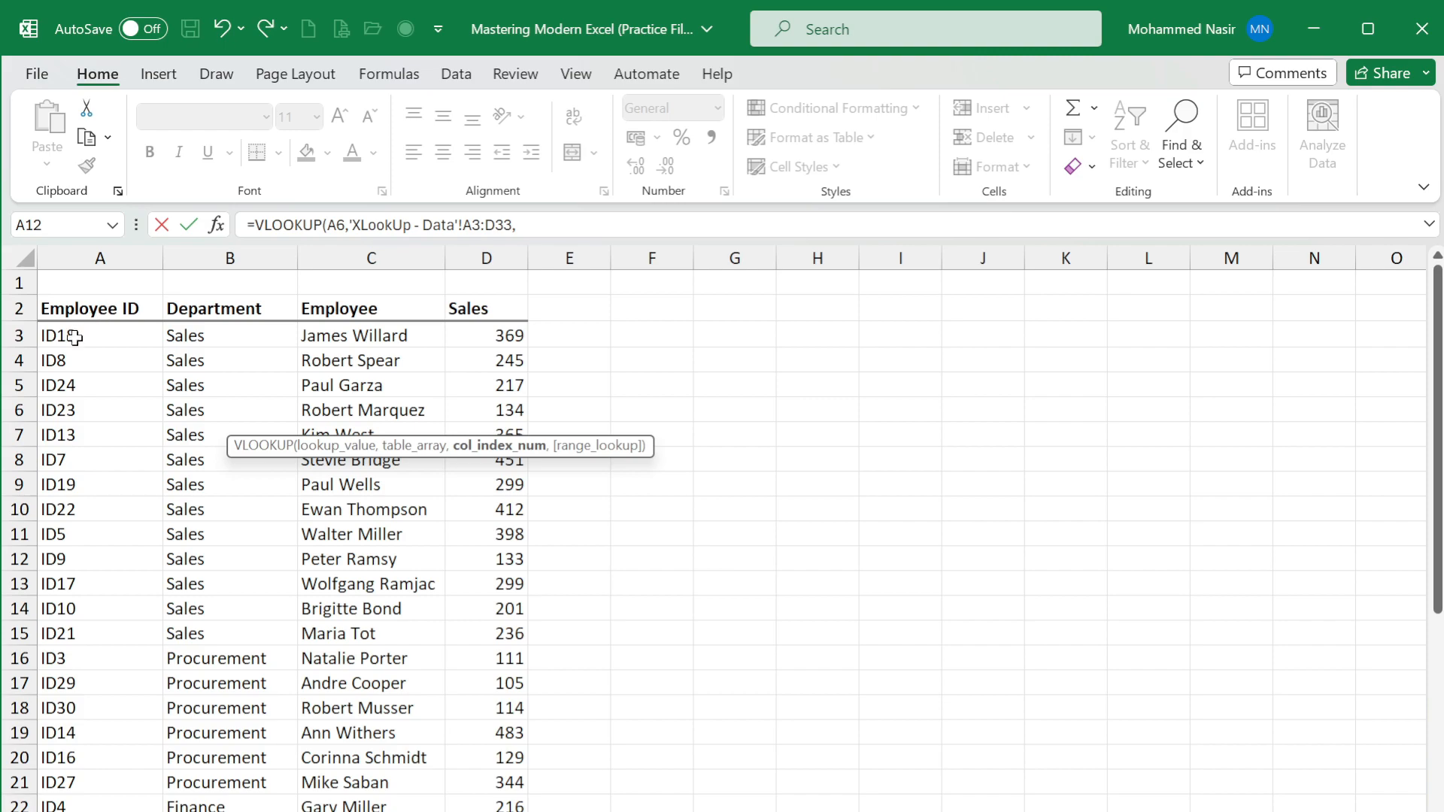
pyautogui.write('1')
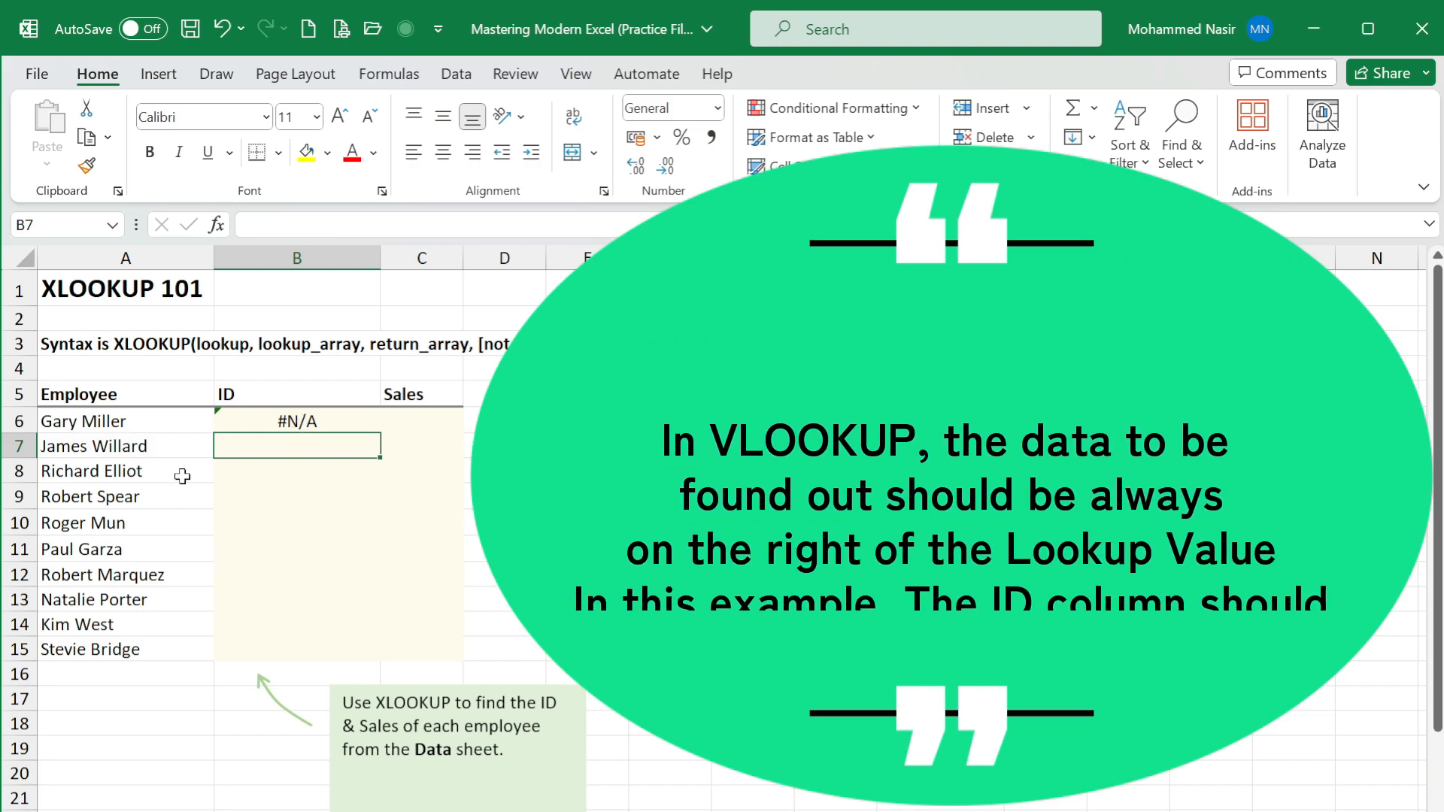
# - Compare the position of the Employee lookup column with that of the Employee ID column on the XLookUp - Data sheet
pyautogui.click(94, 423)
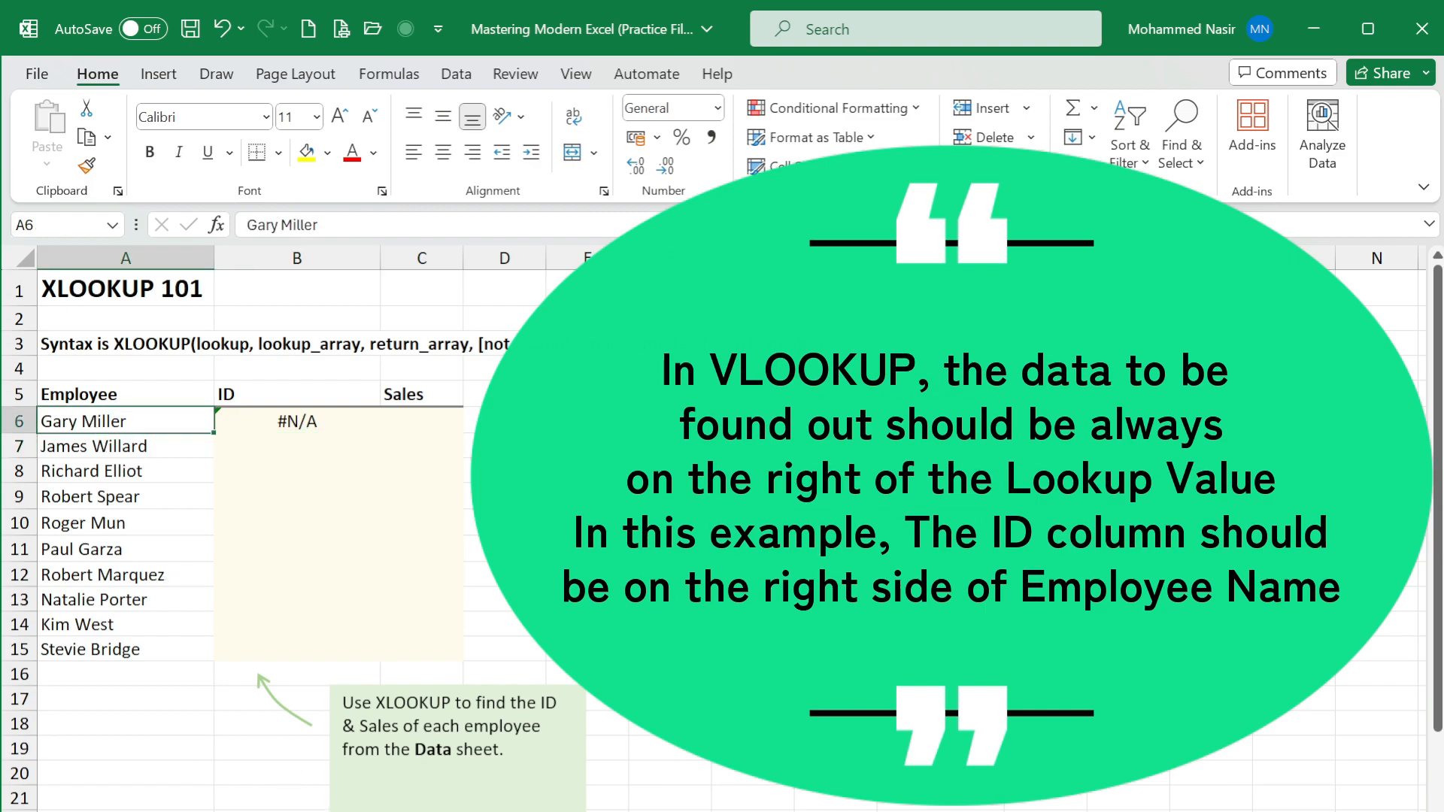
pyautogui.hotkey('ctrl', 'pagedown')
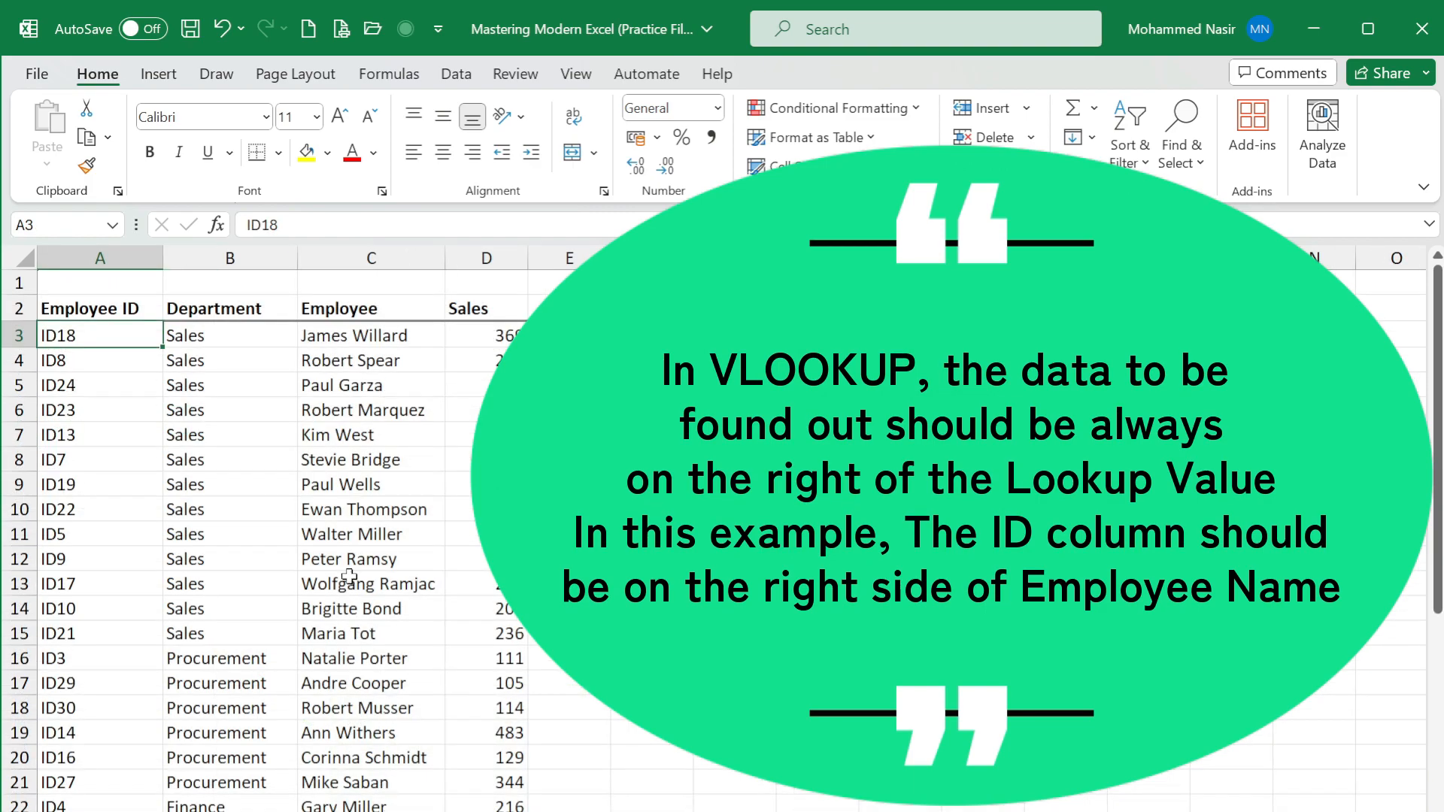
pyautogui.click(353, 336)
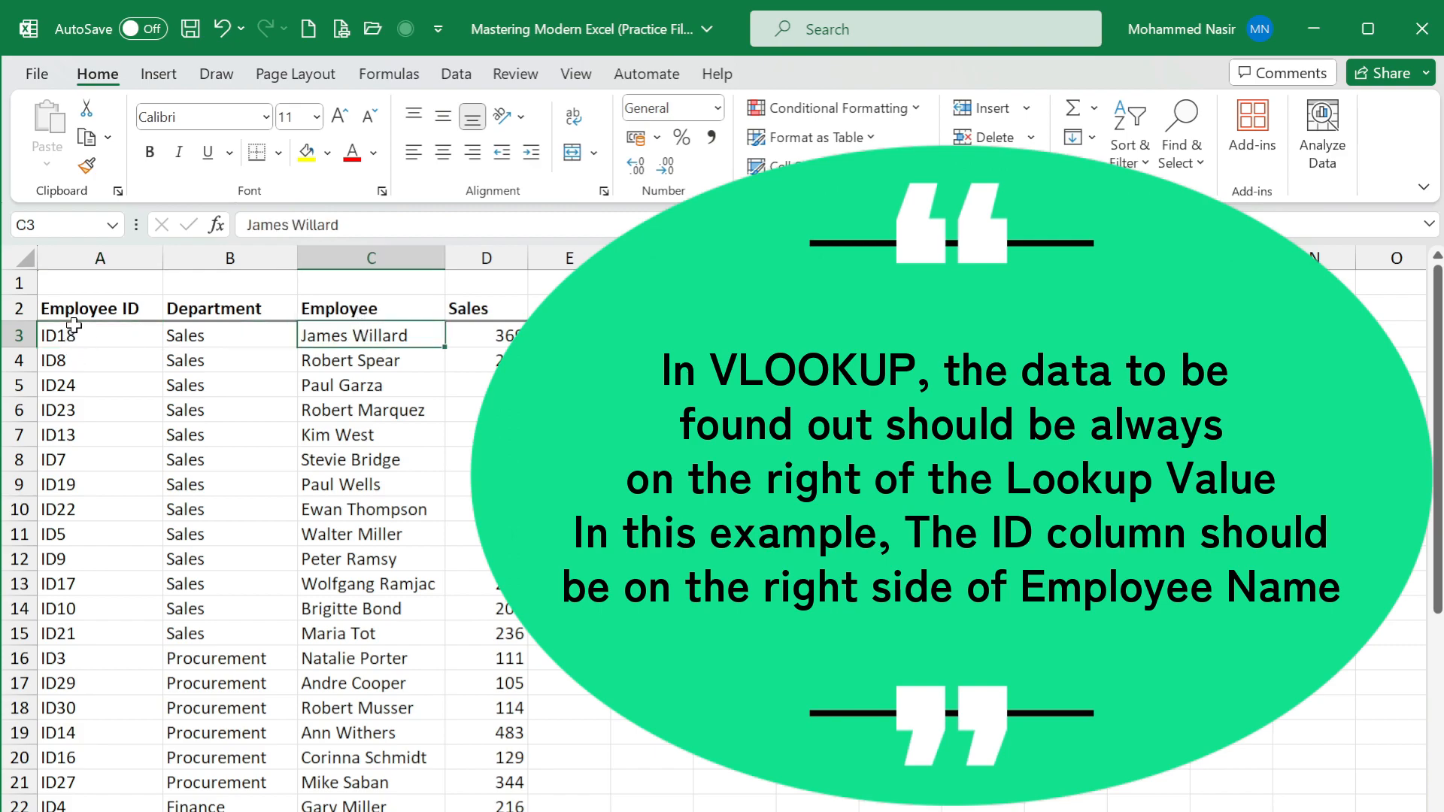
pyautogui.click(75, 335)
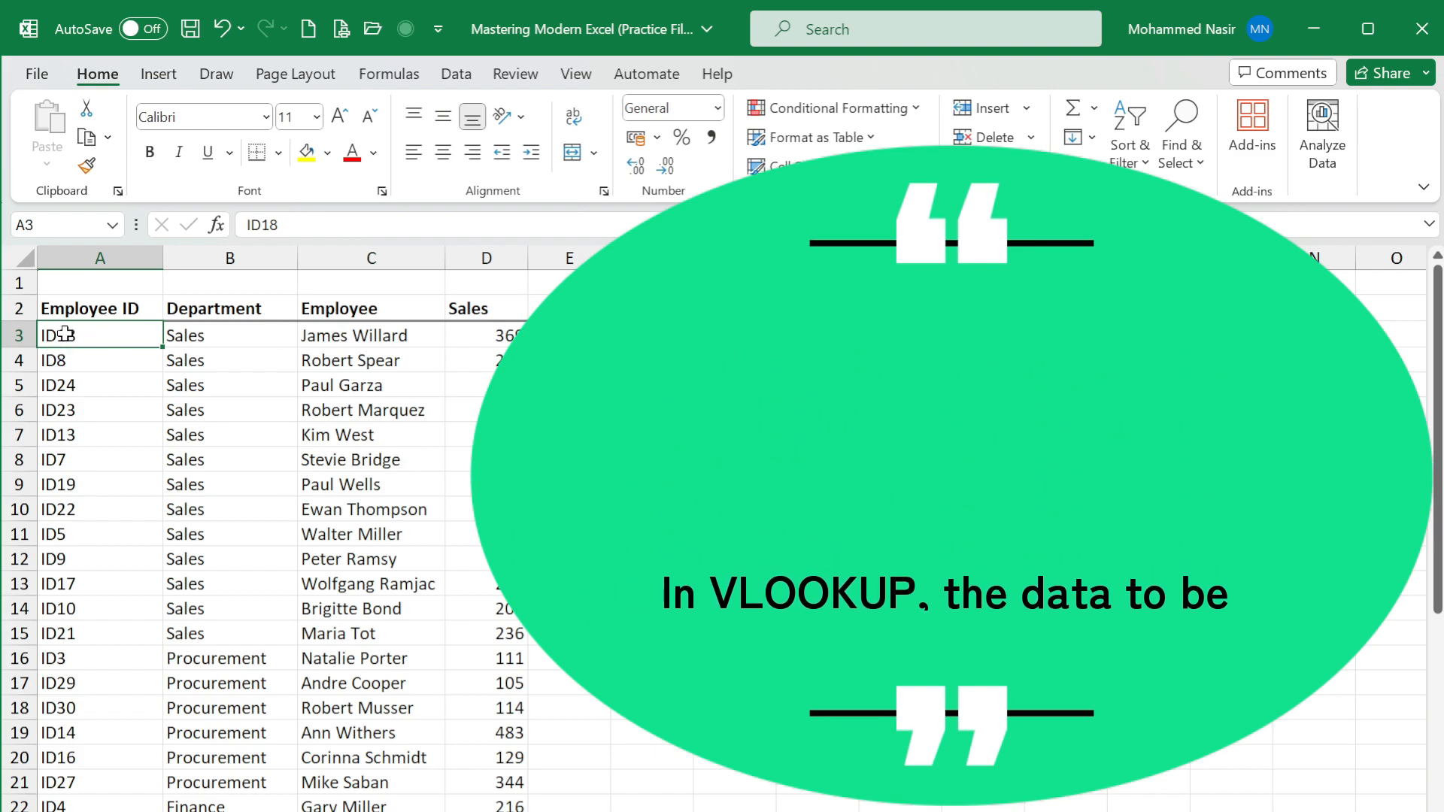
pyautogui.click(345, 338)
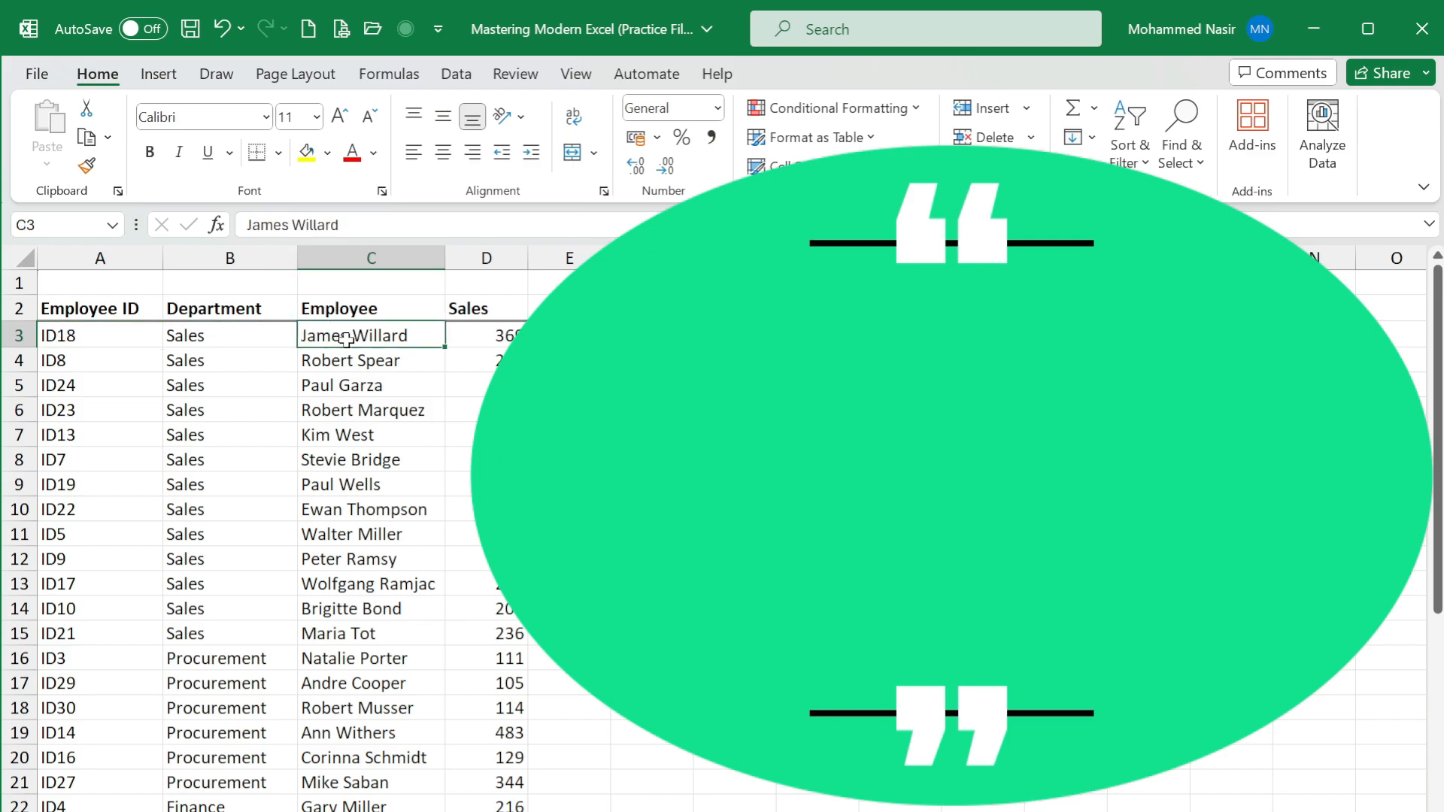
pyautogui.click(100, 335)
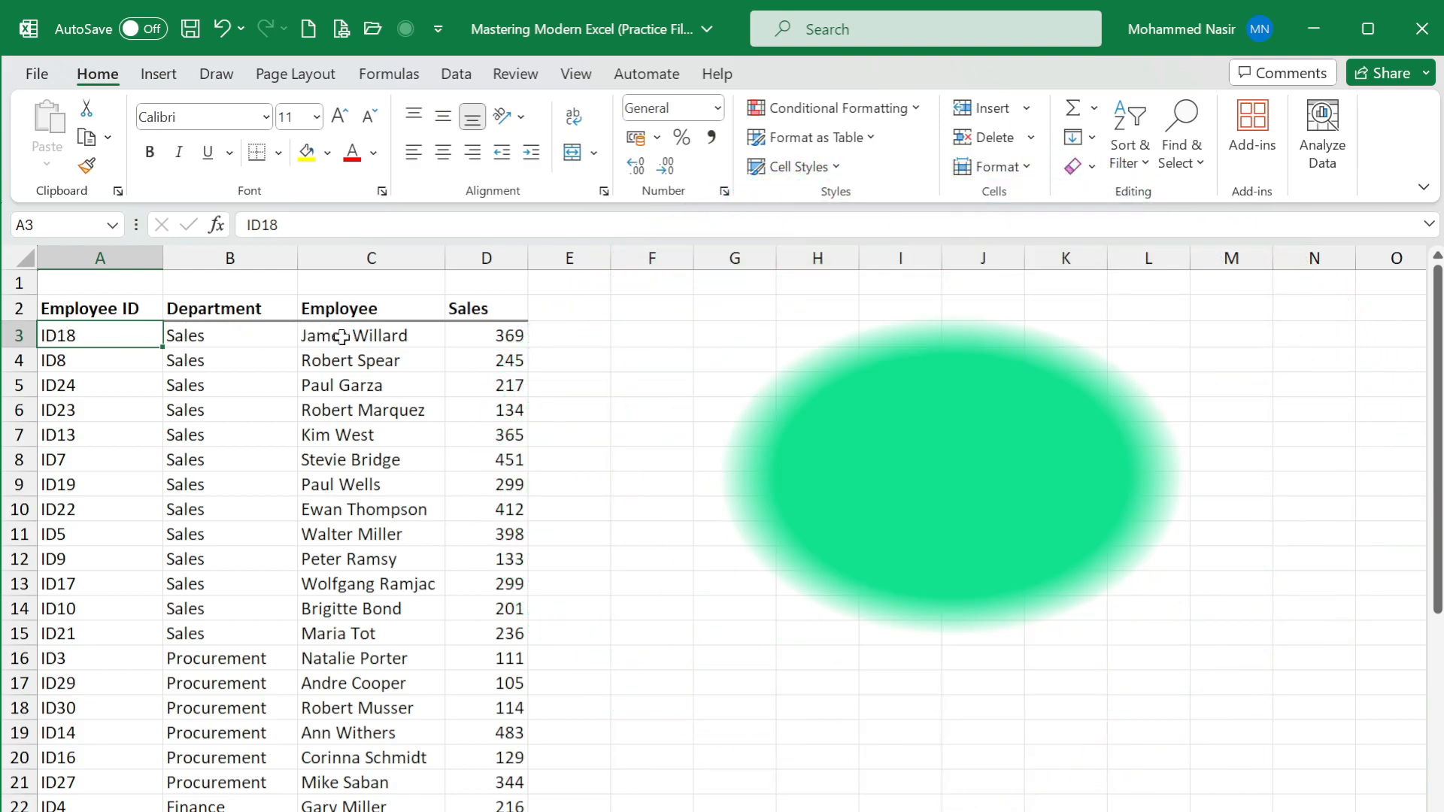
pyautogui.click(343, 337)
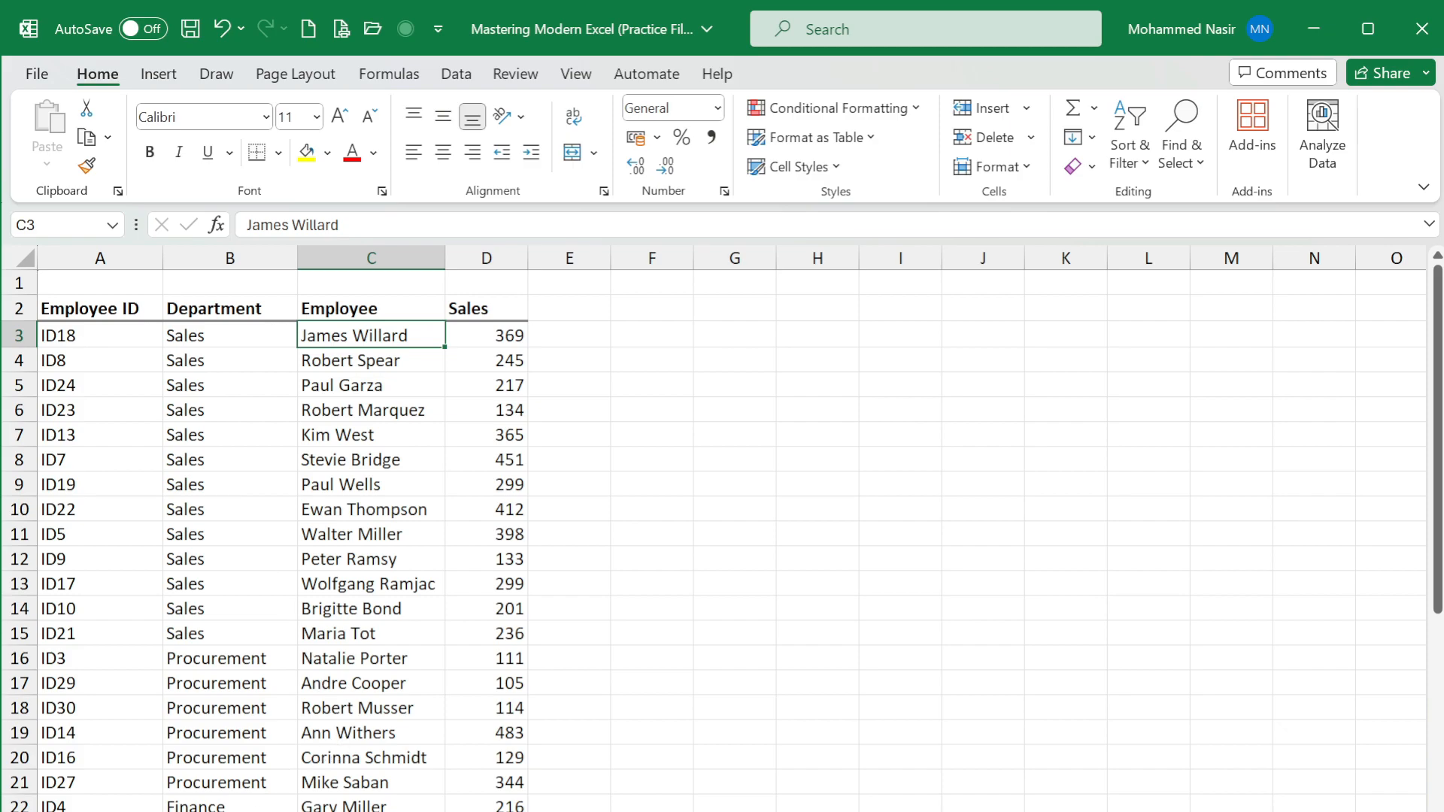
# - Clear the VLOOKUP formula from cell B6 on the XLOOKUP 101 sheet
pyautogui.click(222, 811)
pyautogui.click(285, 422)
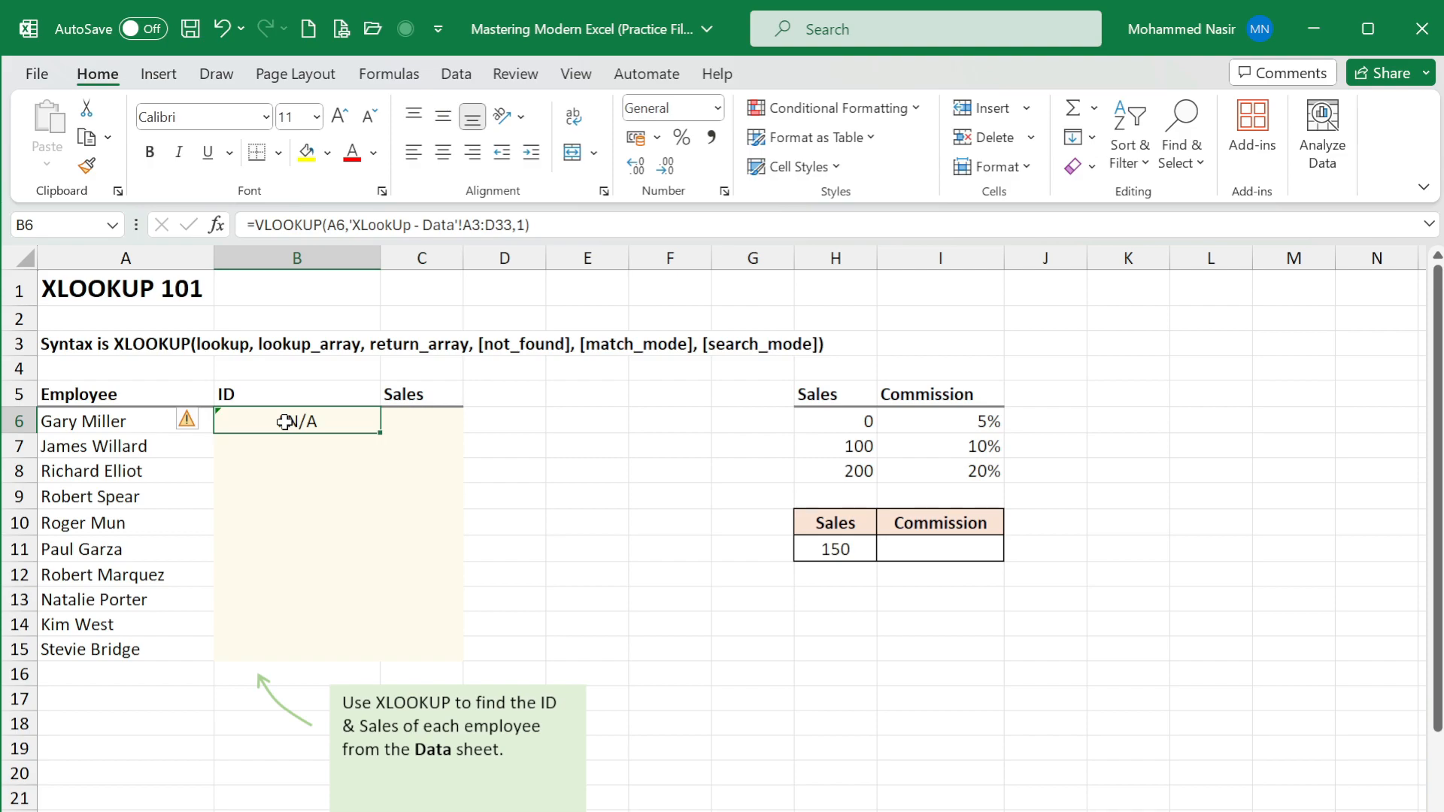
pyautogui.press('Delete')
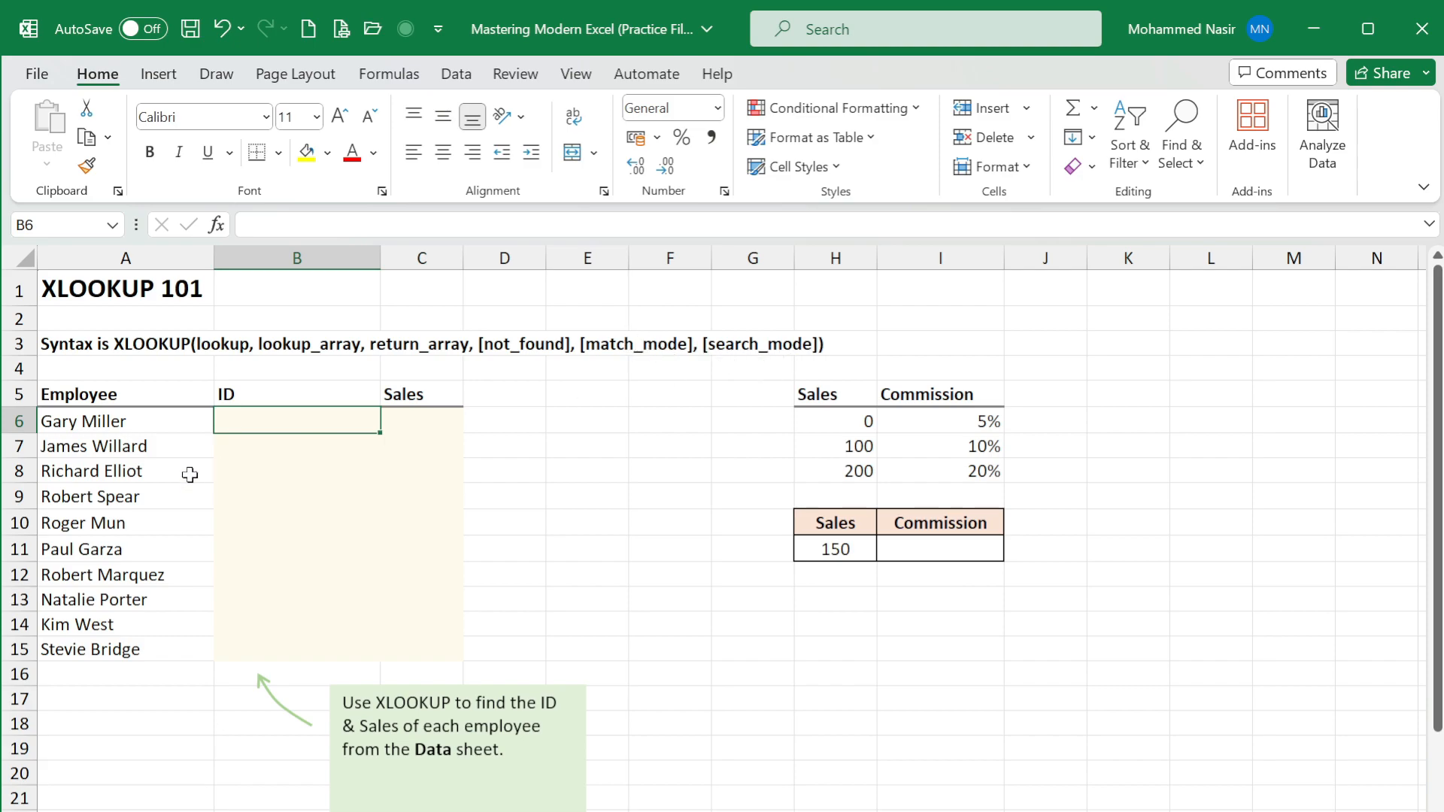
# - Begin an XLOOKUP formula in cell B6 with A6 as lookup value and 'XLookUp - Data'!C3:C33 as lookup array
pyautogui.write('=XLOOKUP(')
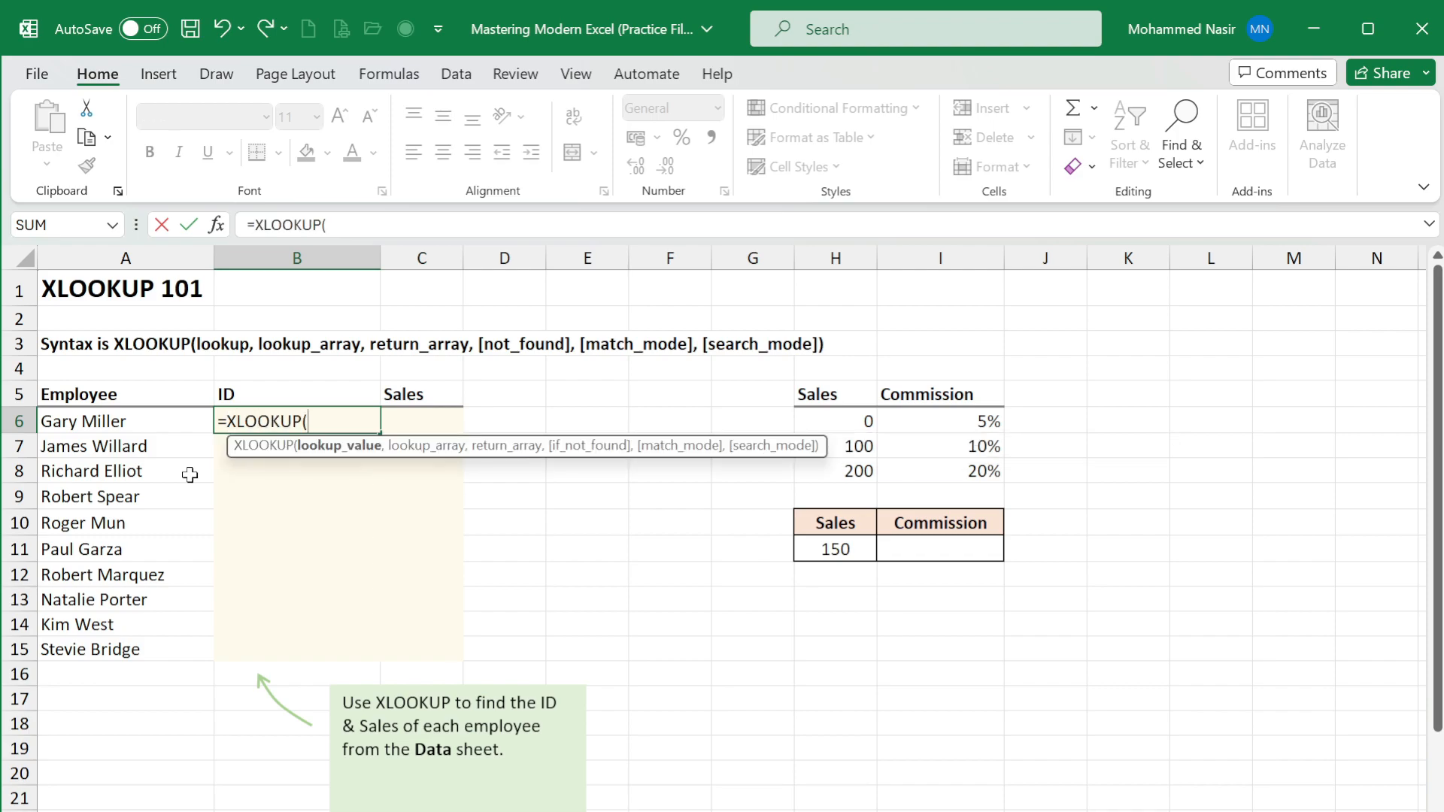
pyautogui.click(129, 419)
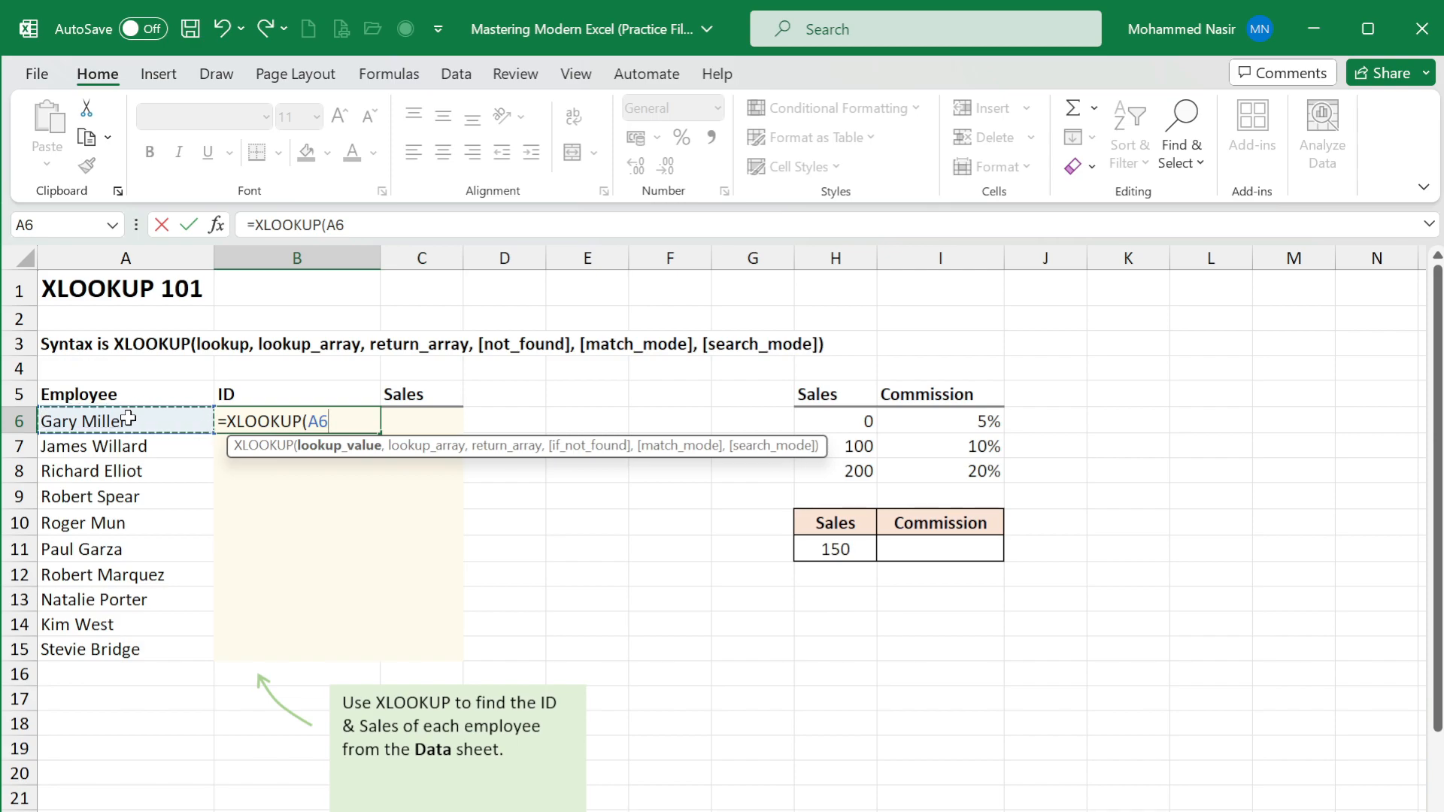
pyautogui.write(',')
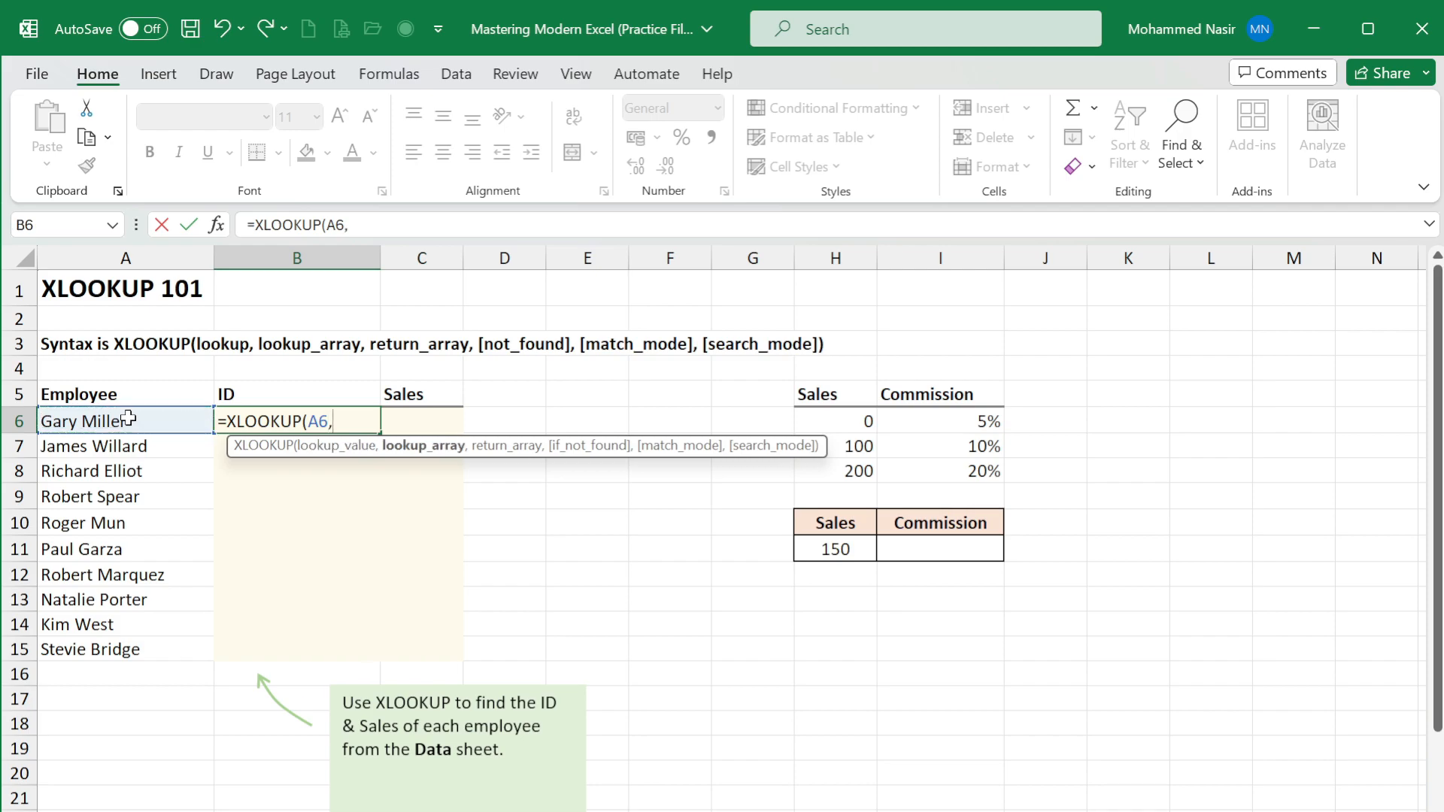
pyautogui.click(334, 811)
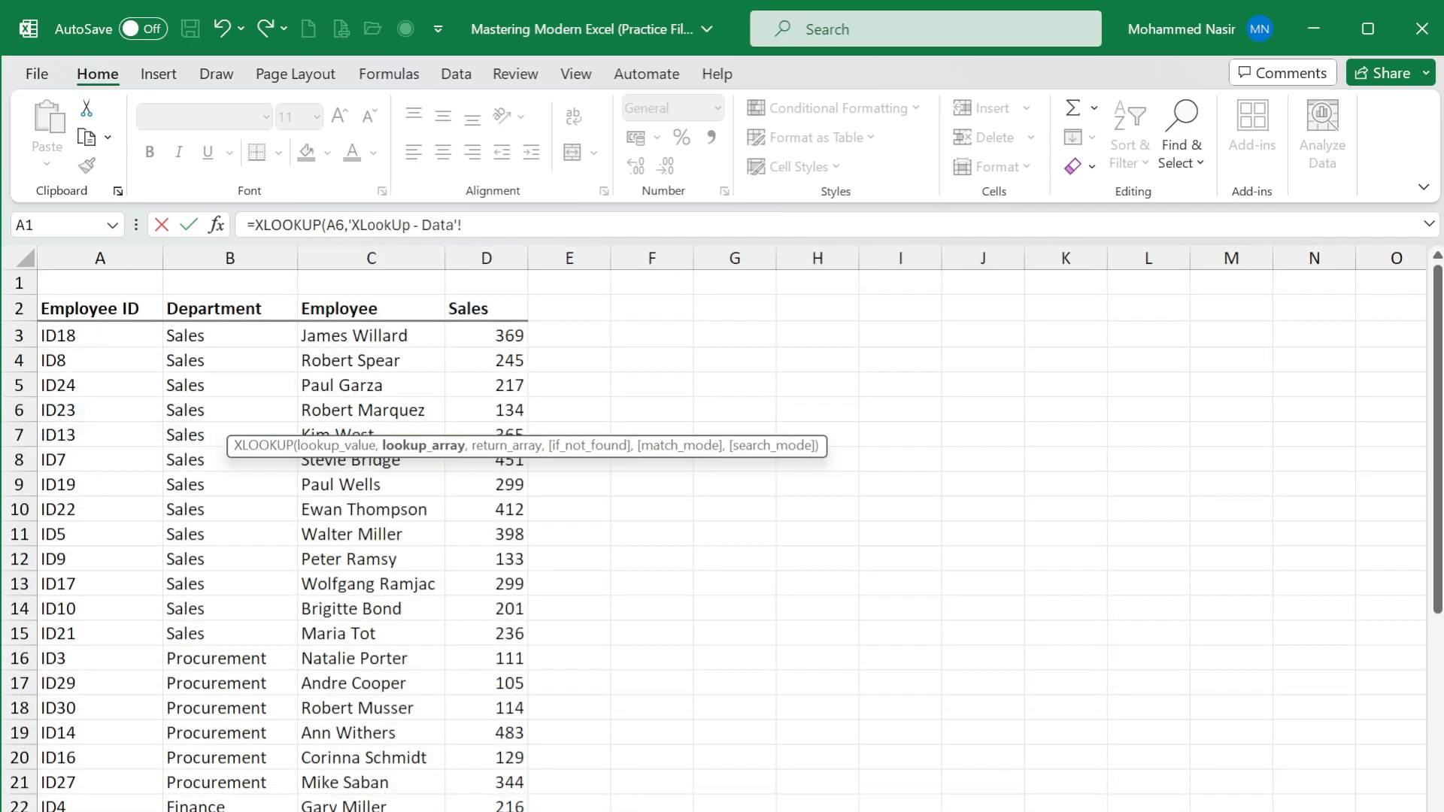
pyautogui.click(348, 335)
pyautogui.hotkey('ctrl', 'shift', 'Down')
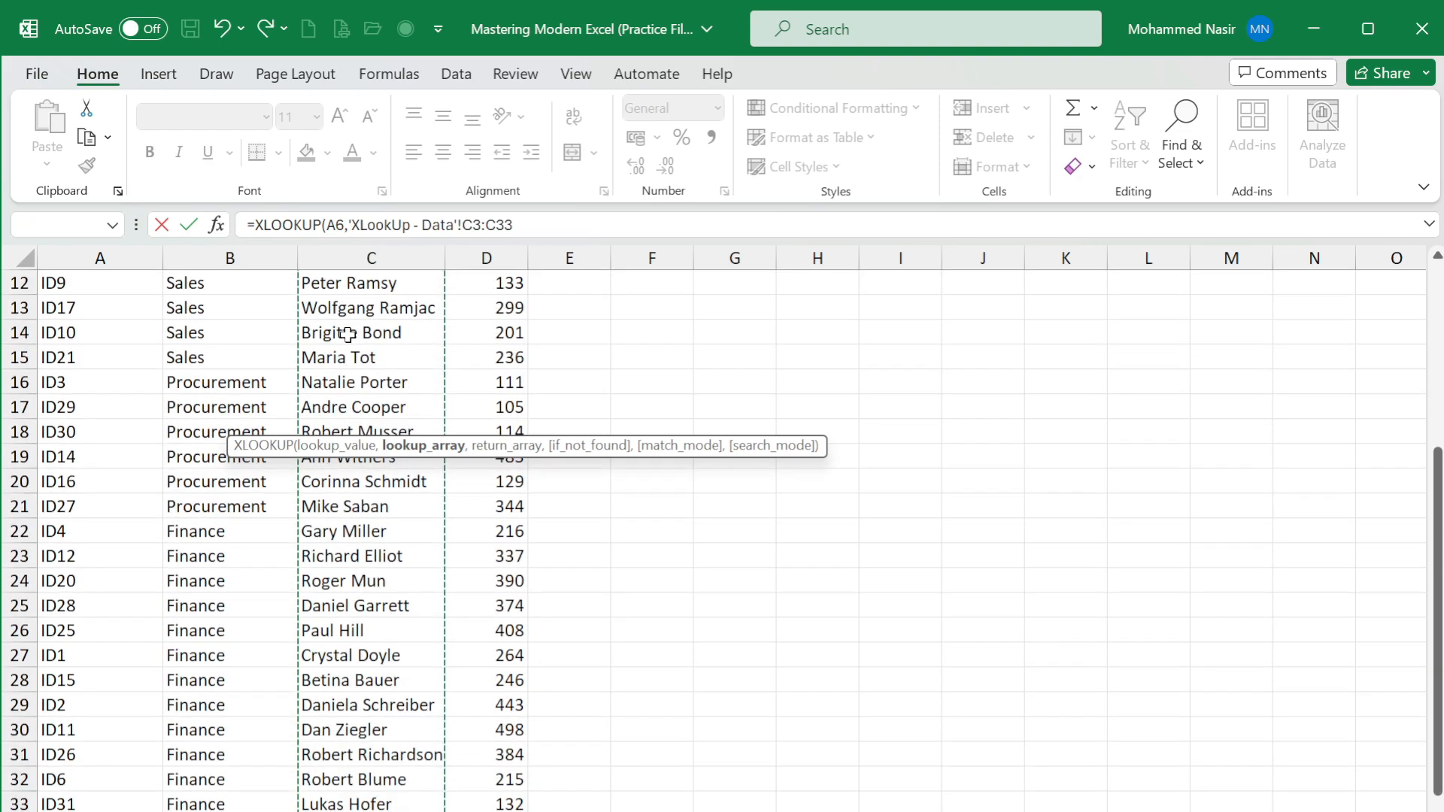
# - Add the Employee ID range 'XLookUp - Data'!A3:A33 as the return array of the XLOOKUP formula
pyautogui.write(',')
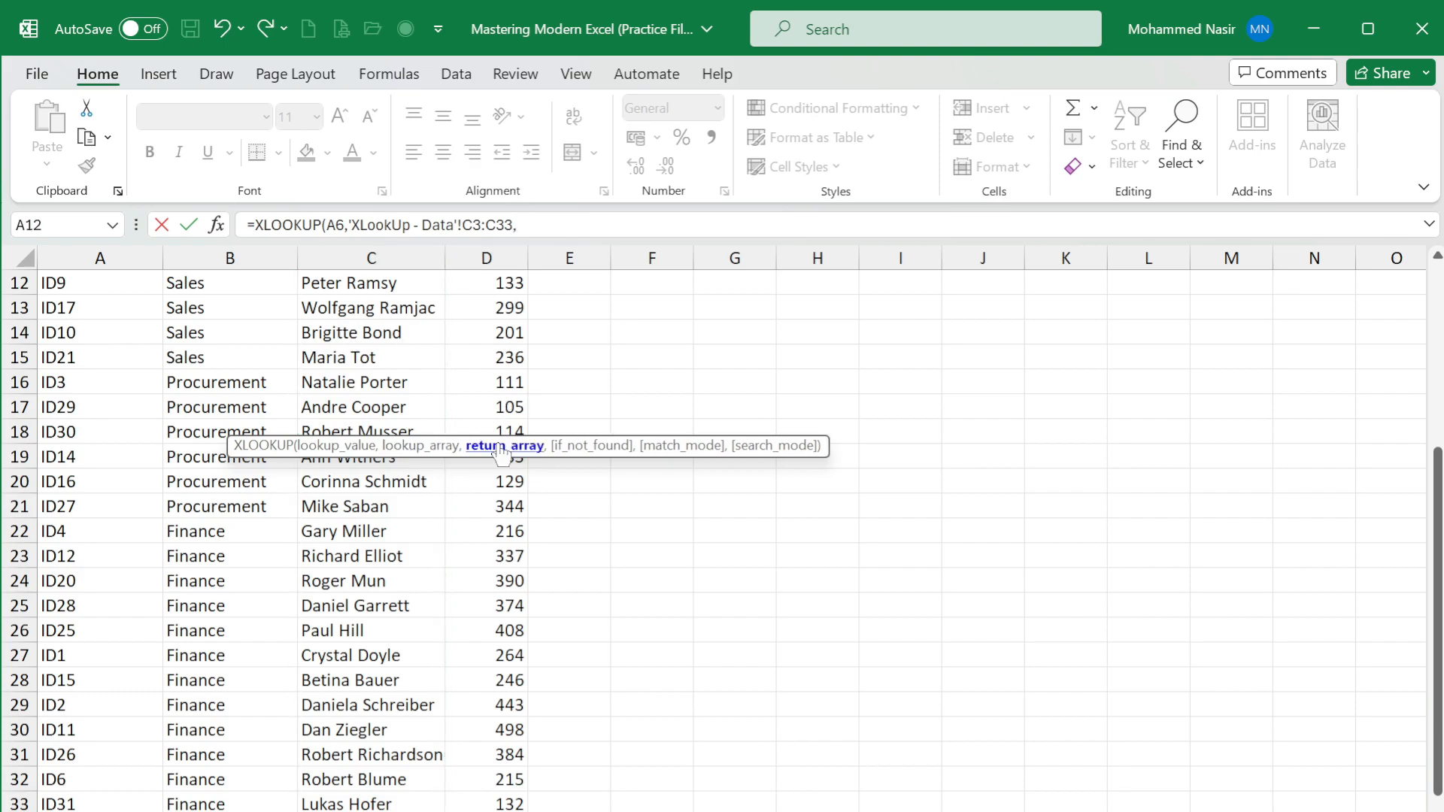
pyautogui.scroll(4, 208, 462)
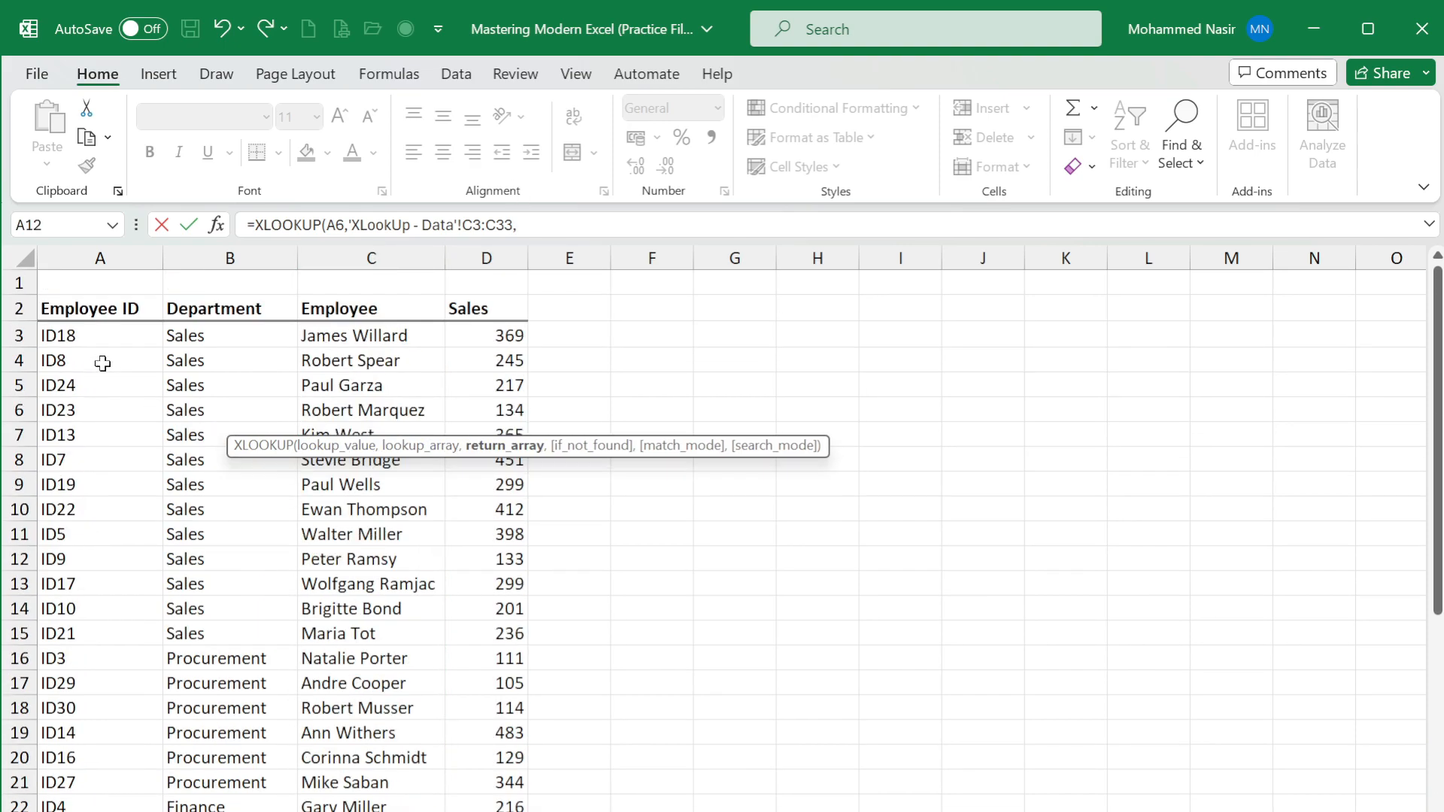
pyautogui.click(77, 333)
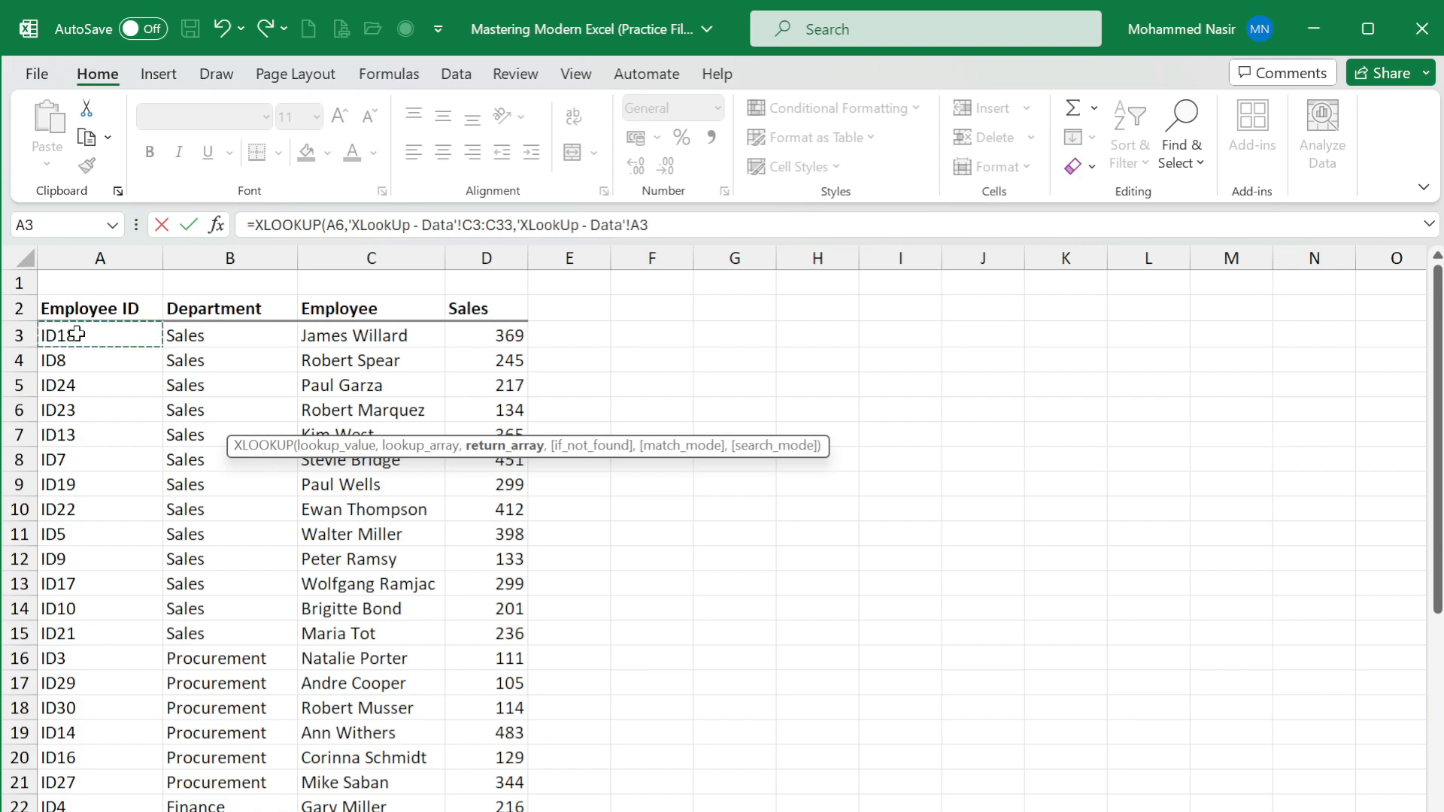
pyautogui.hotkey('ctrl', 'shift', 'Down')
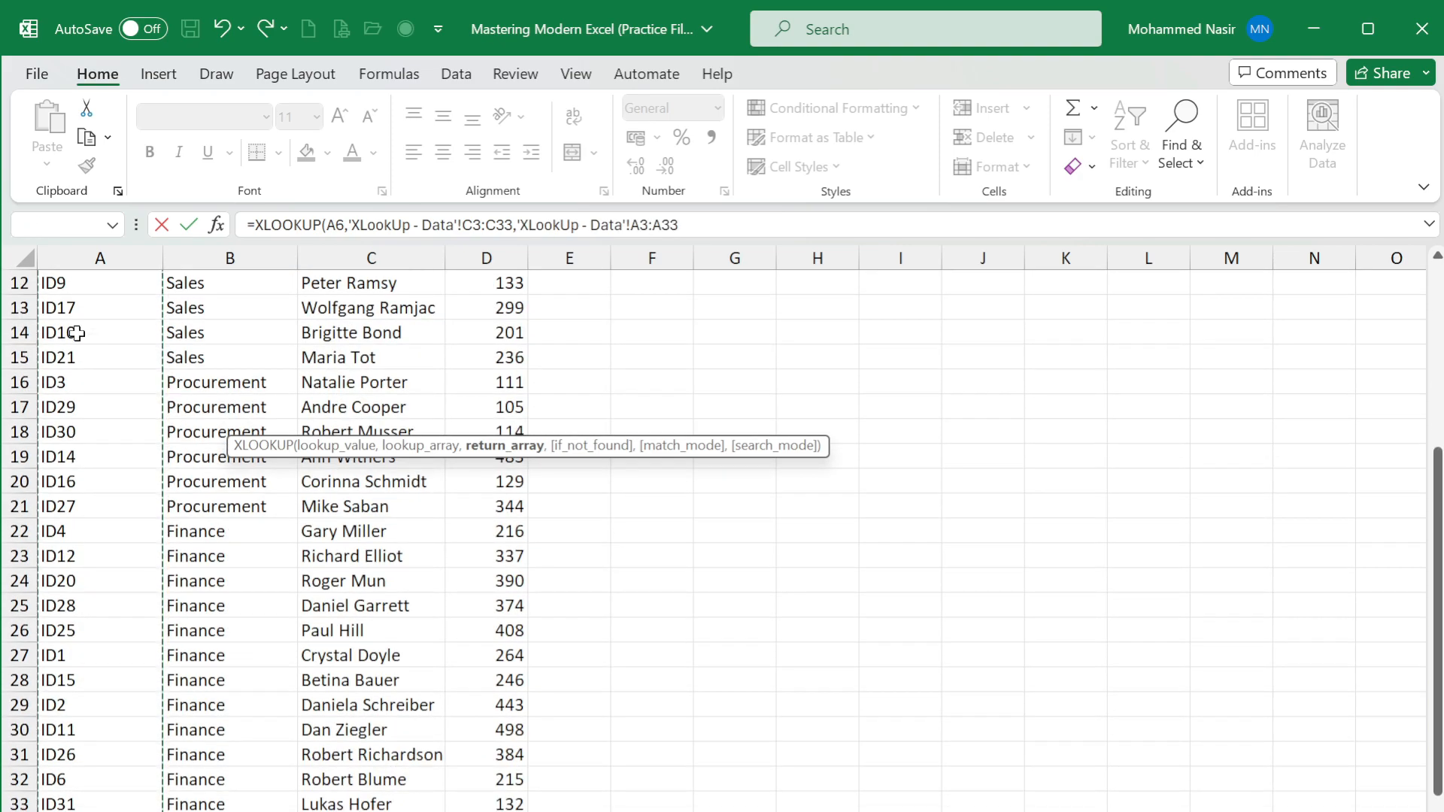
pyautogui.write(',')
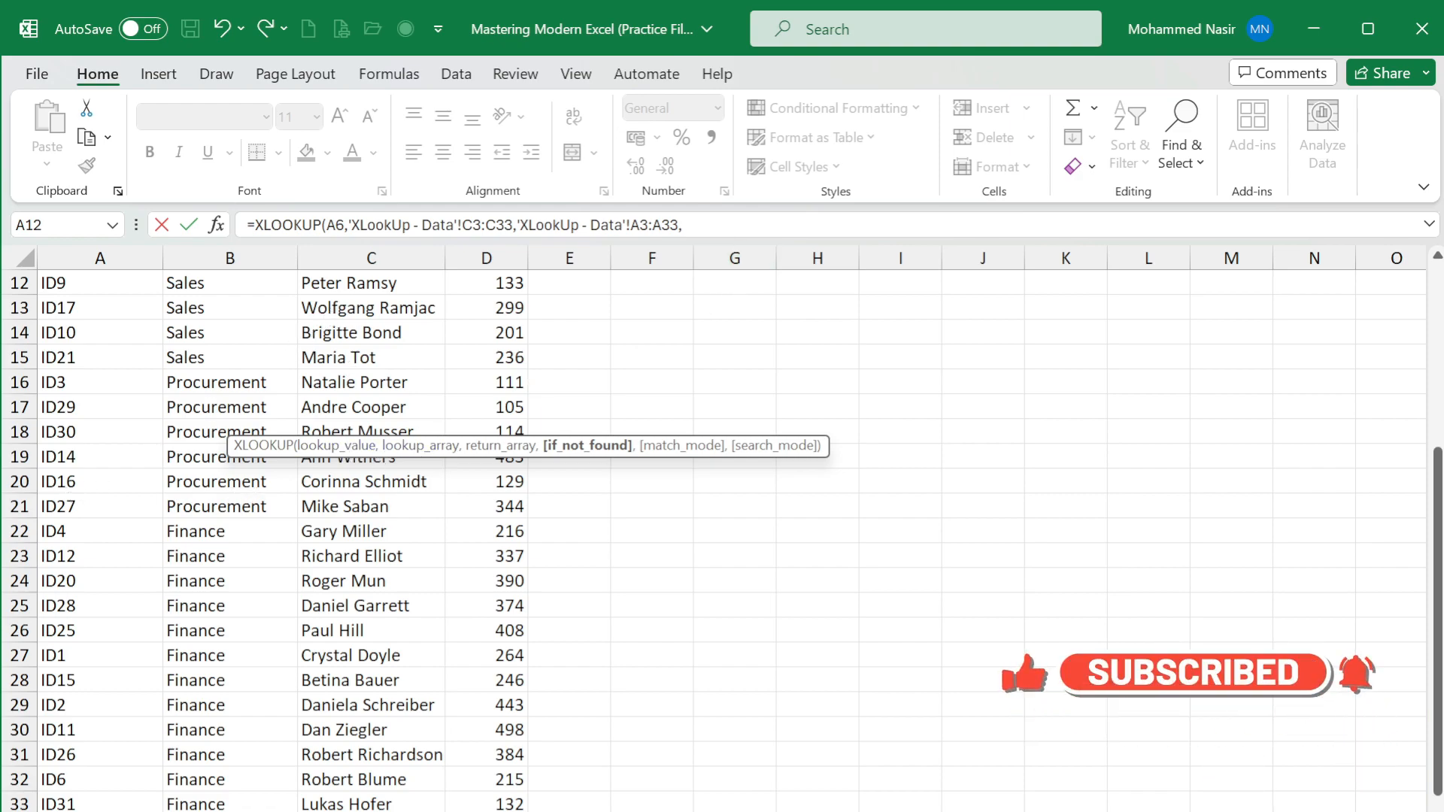
# - Complete the XLOOKUP formula with "NOT FOUND" for missing matches, exact match mode 0 and first-to-last search mode 1
pyautogui.click(684, 225)
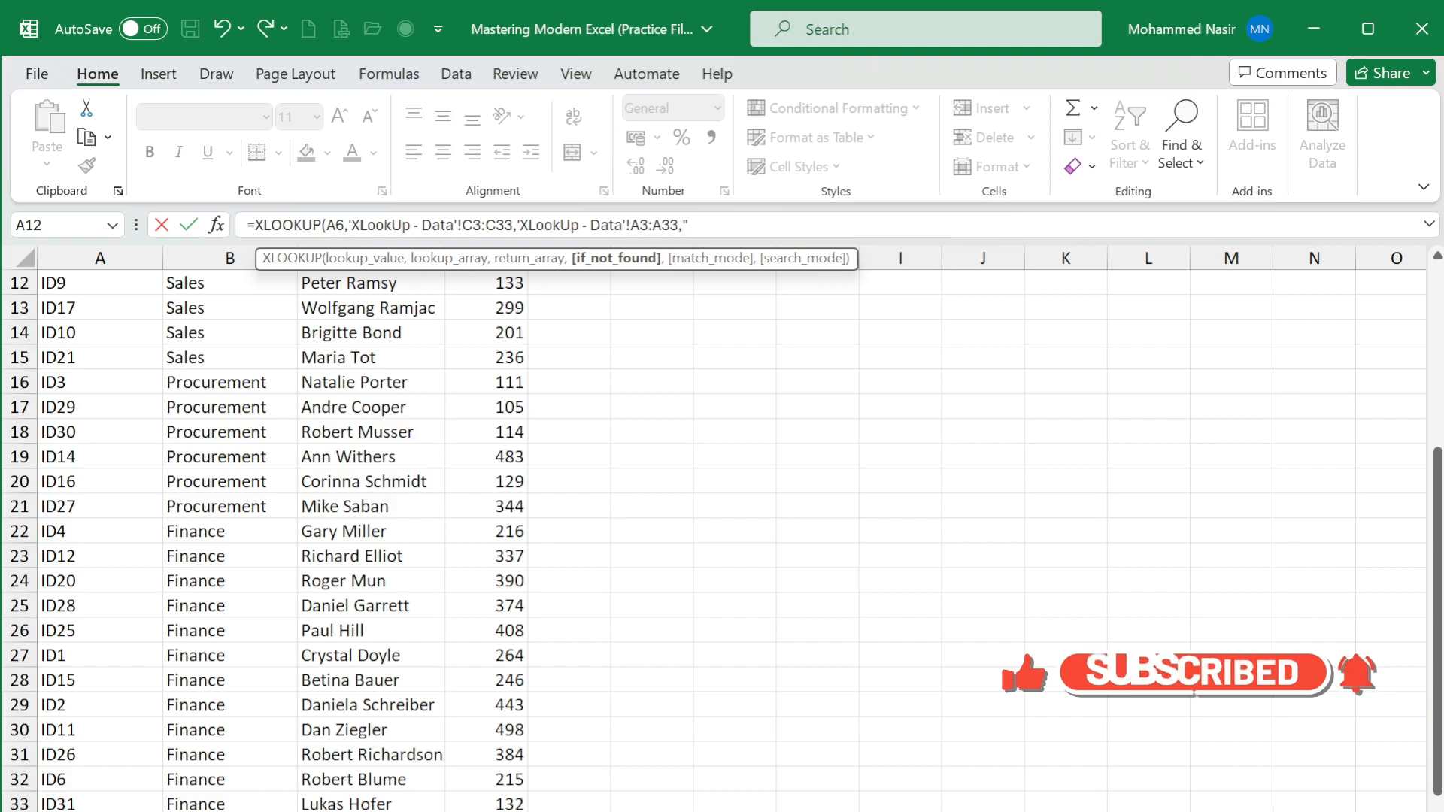
pyautogui.write('"NOT')
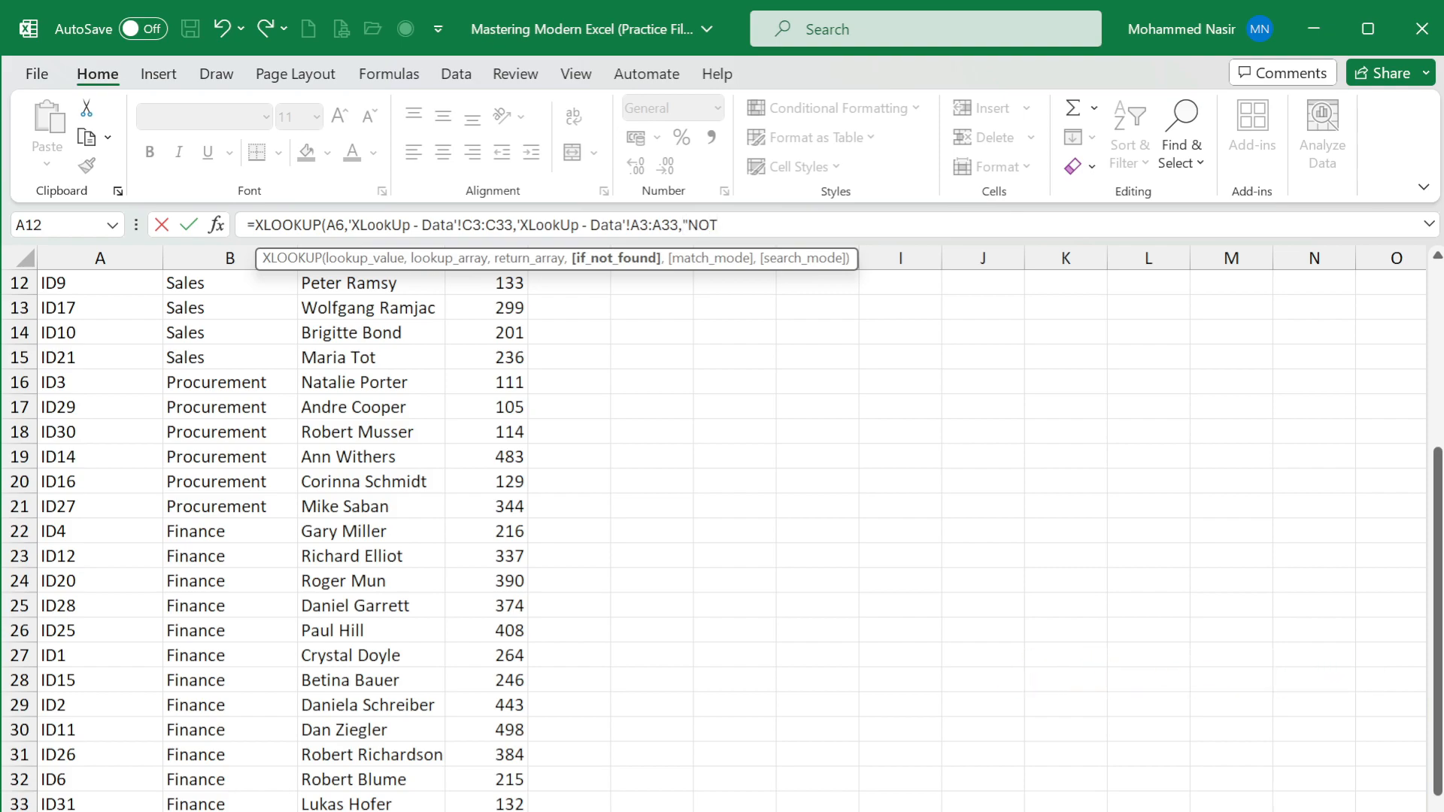
pyautogui.write(' FOUND",')
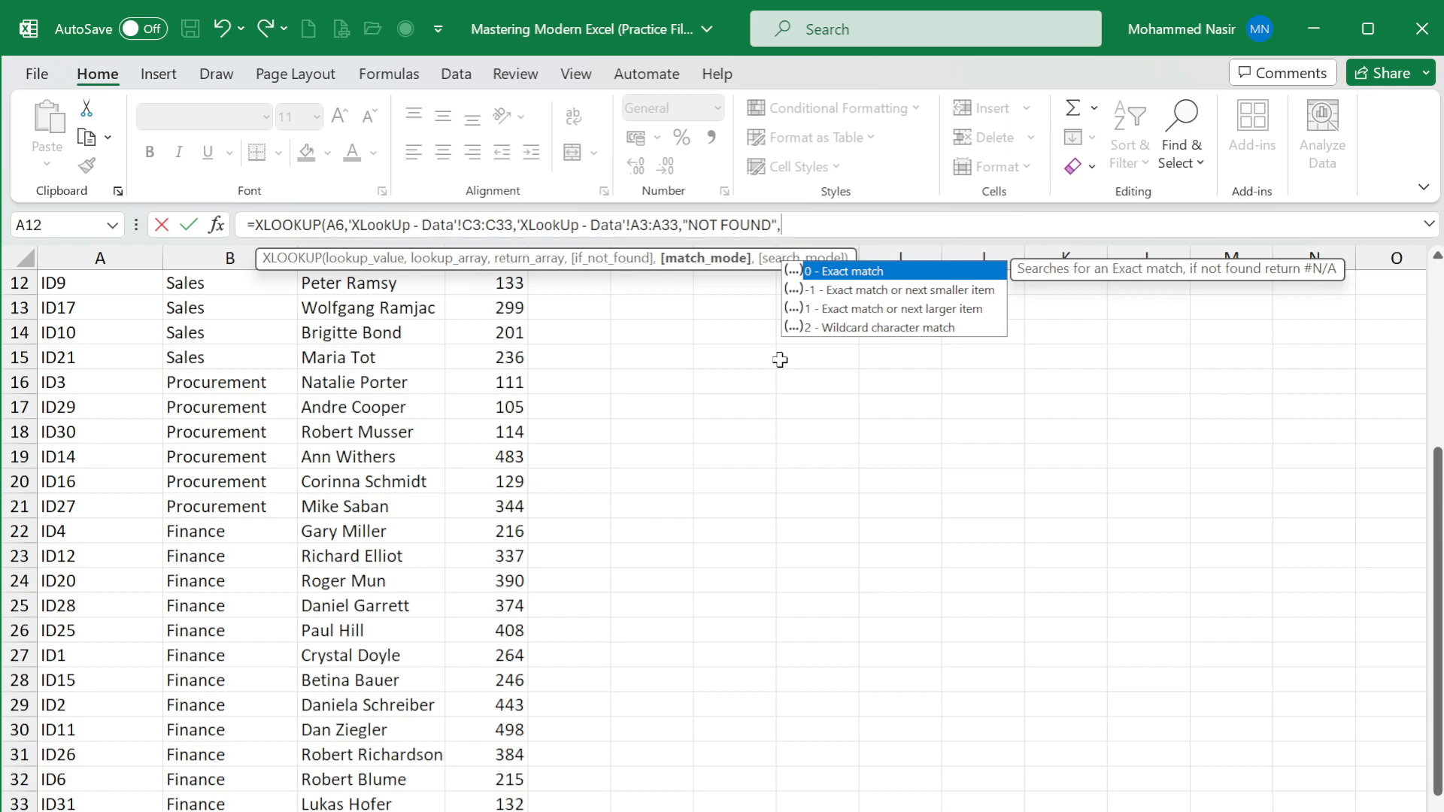
pyautogui.write('0')
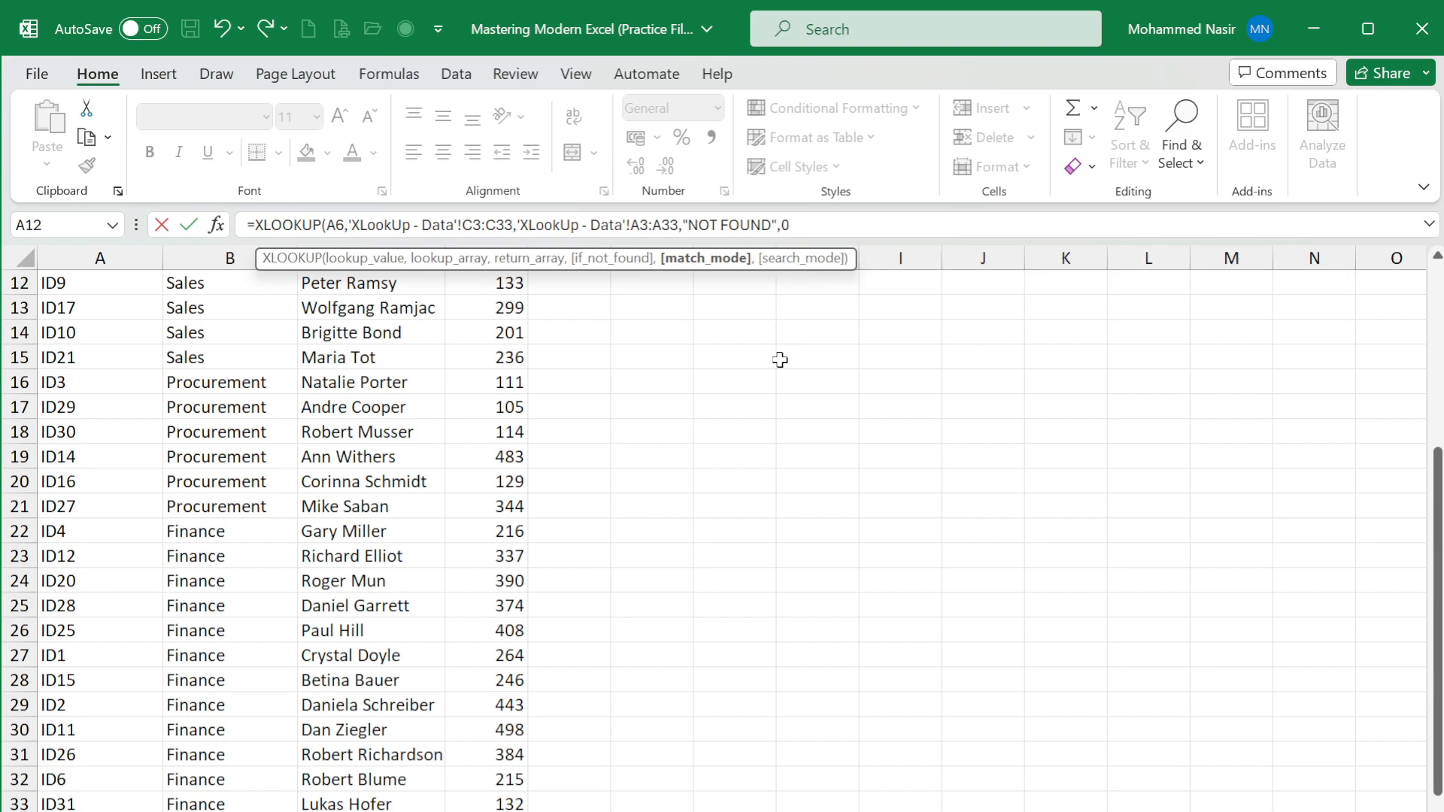
pyautogui.write(',')
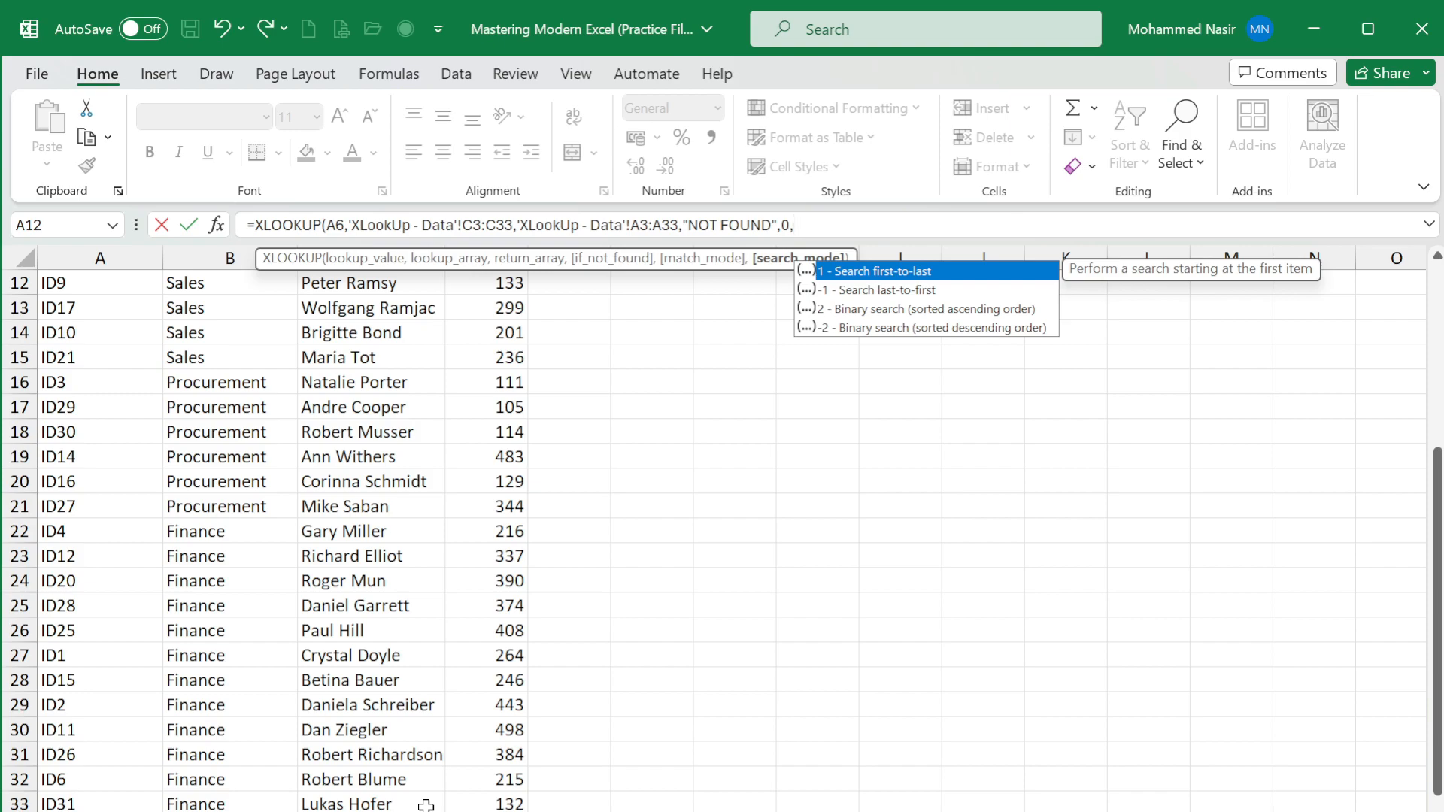
pyautogui.write('1)')
pyautogui.press('Return')
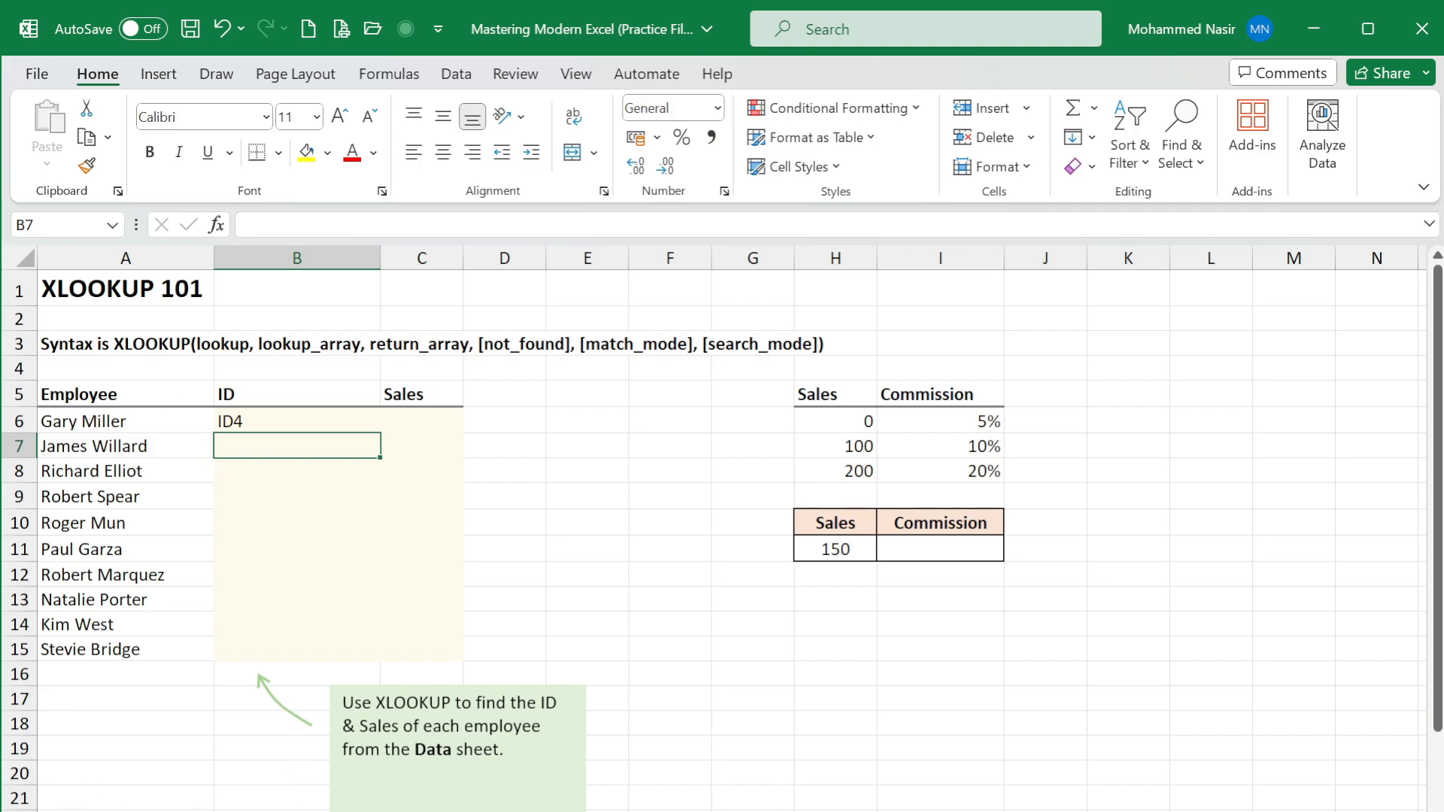
# - Check the first employee's name and ID in row 22 of the XLookUp - Data sheet against the lookup result
pyautogui.click(308, 811)
pyautogui.scroll(2, 320, 516)
pyautogui.scroll(2, 319, 513)
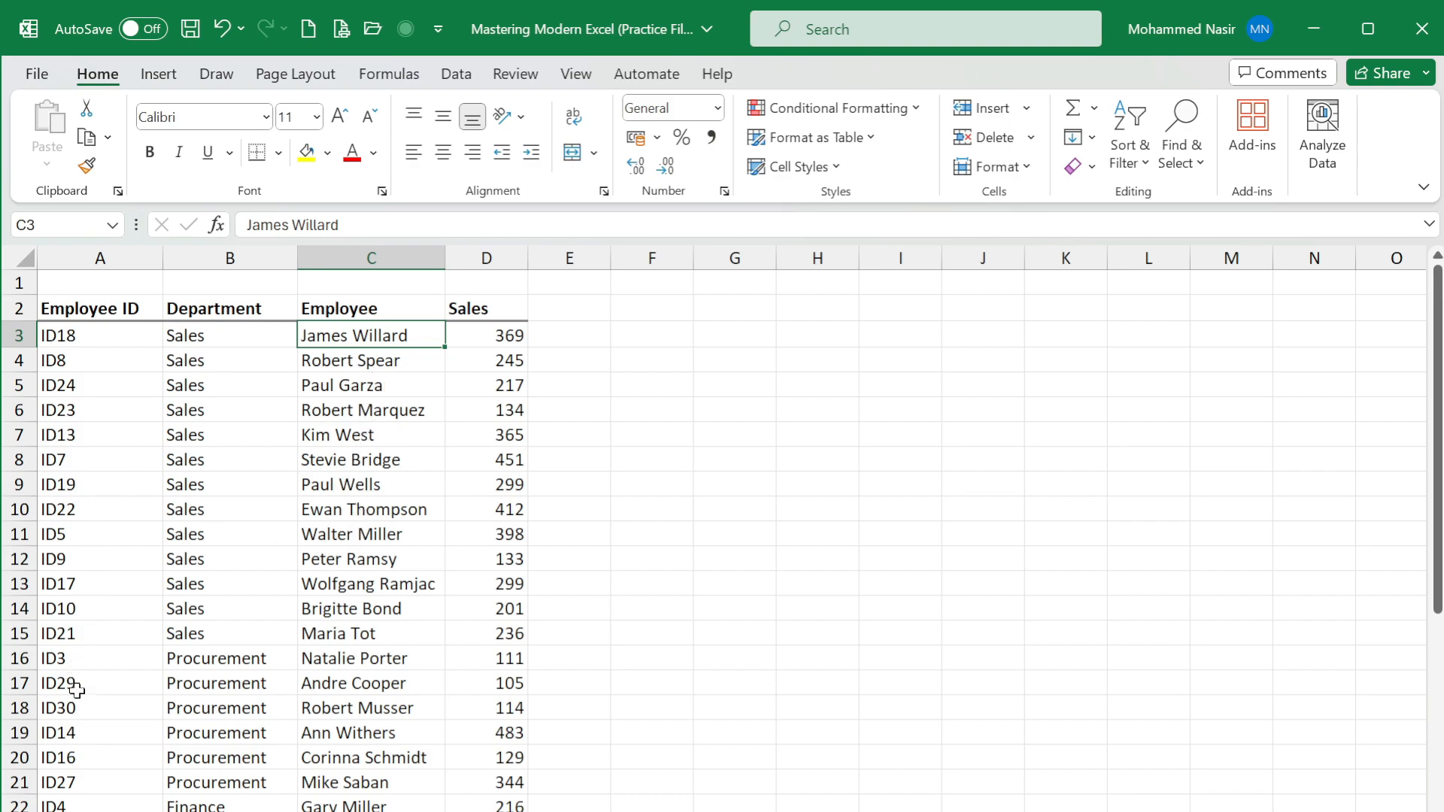
pyautogui.scroll(-2, 104, 635)
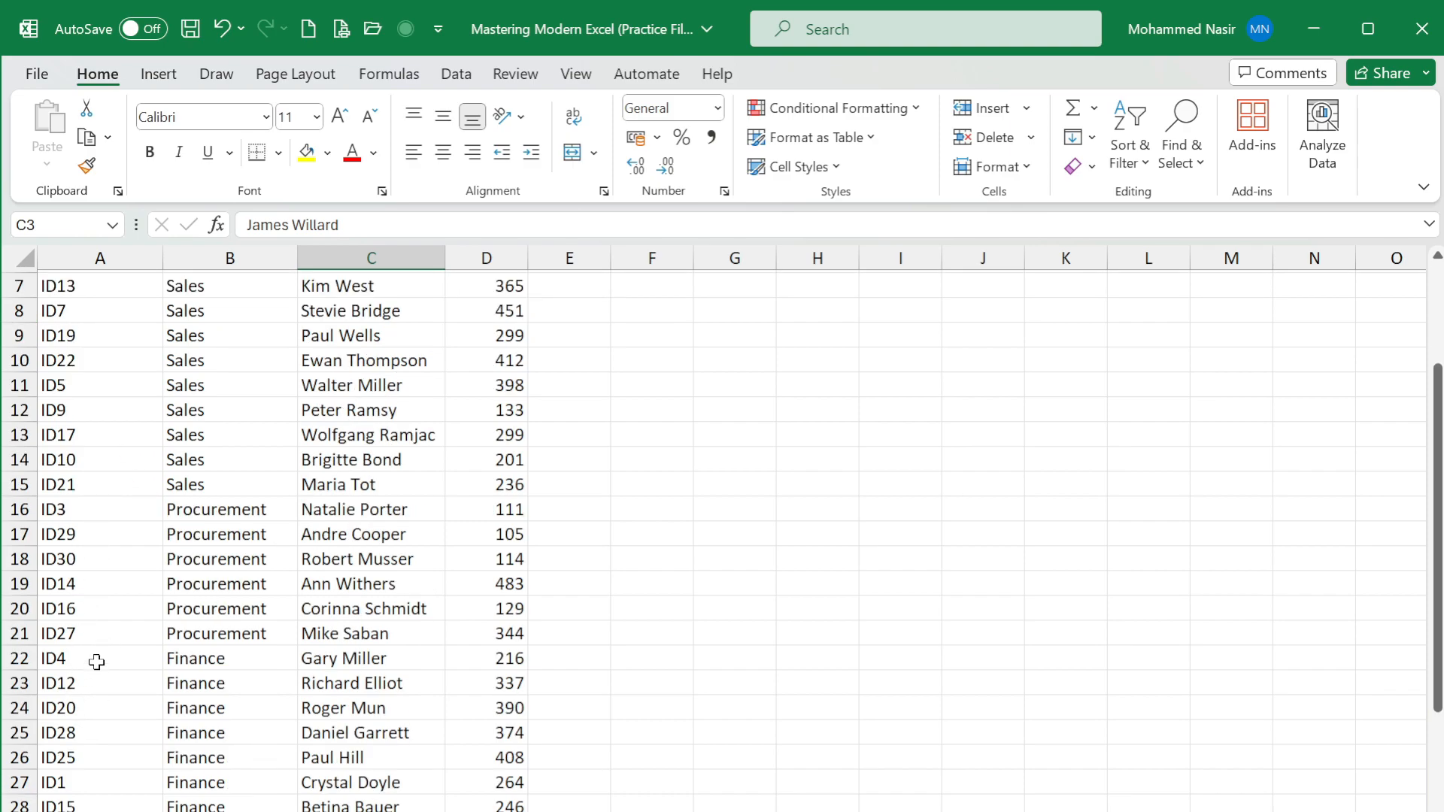
pyautogui.click(96, 661)
pyautogui.click(376, 662)
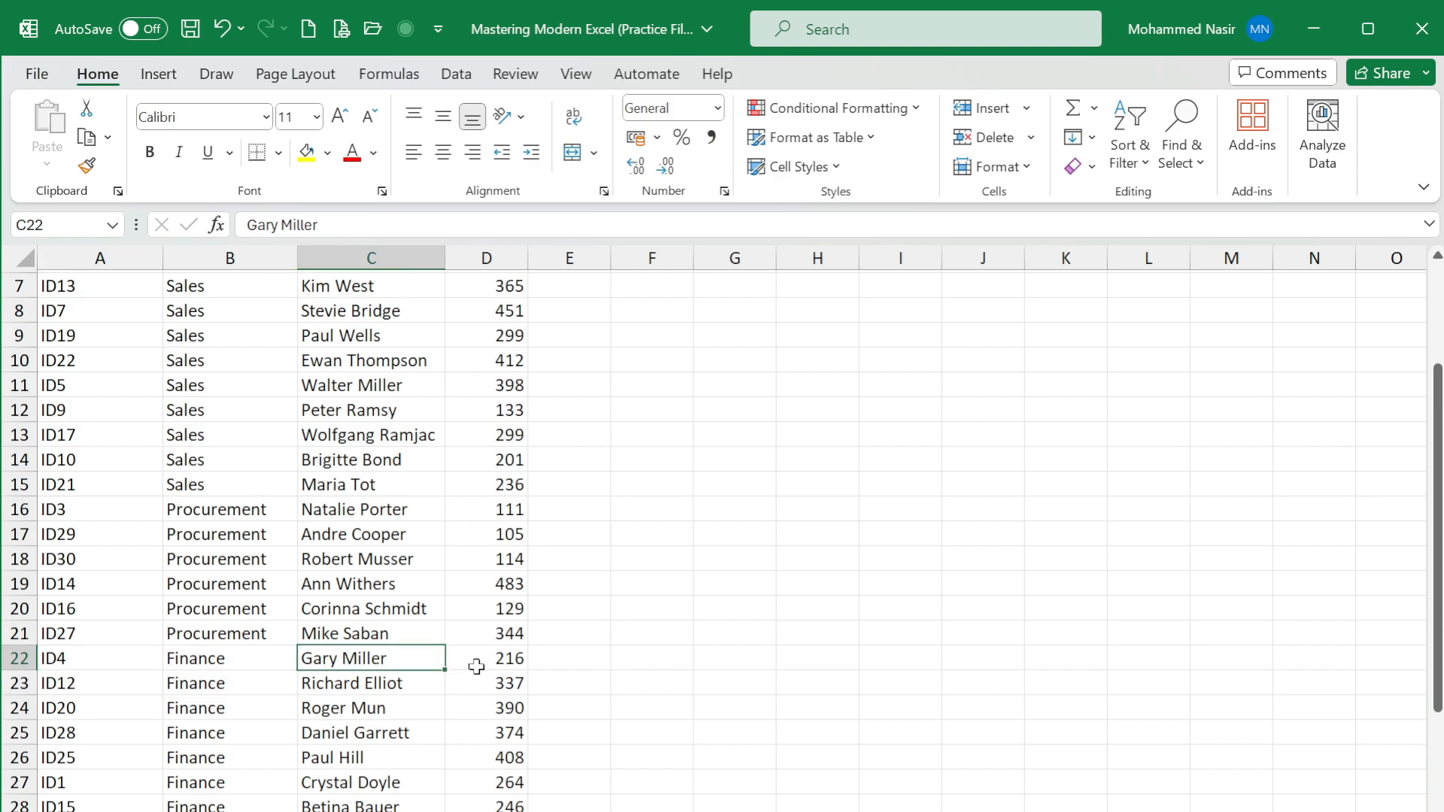
pyautogui.click(76, 662)
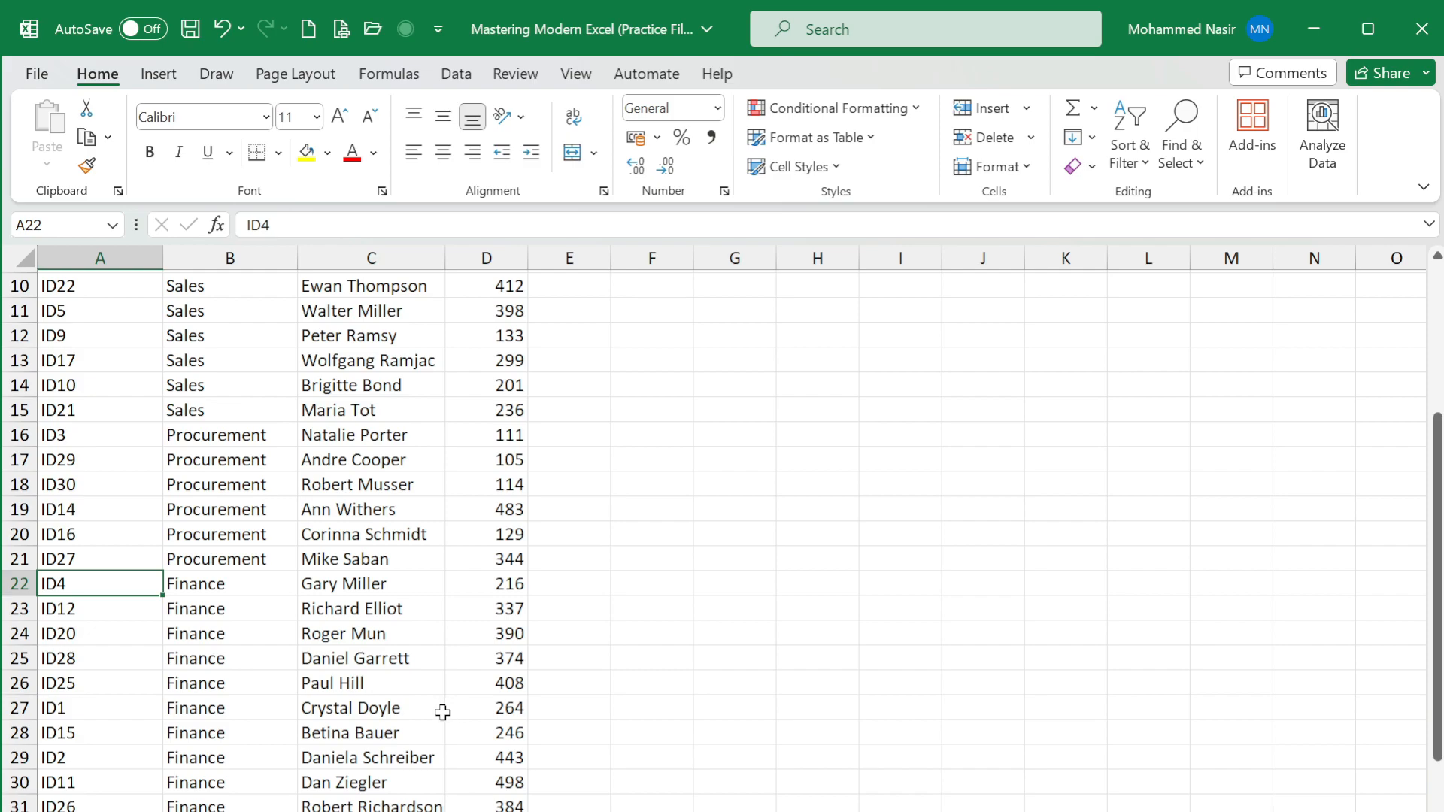
pyautogui.scroll(-2, 442, 710)
pyautogui.scroll(1, 407, 651)
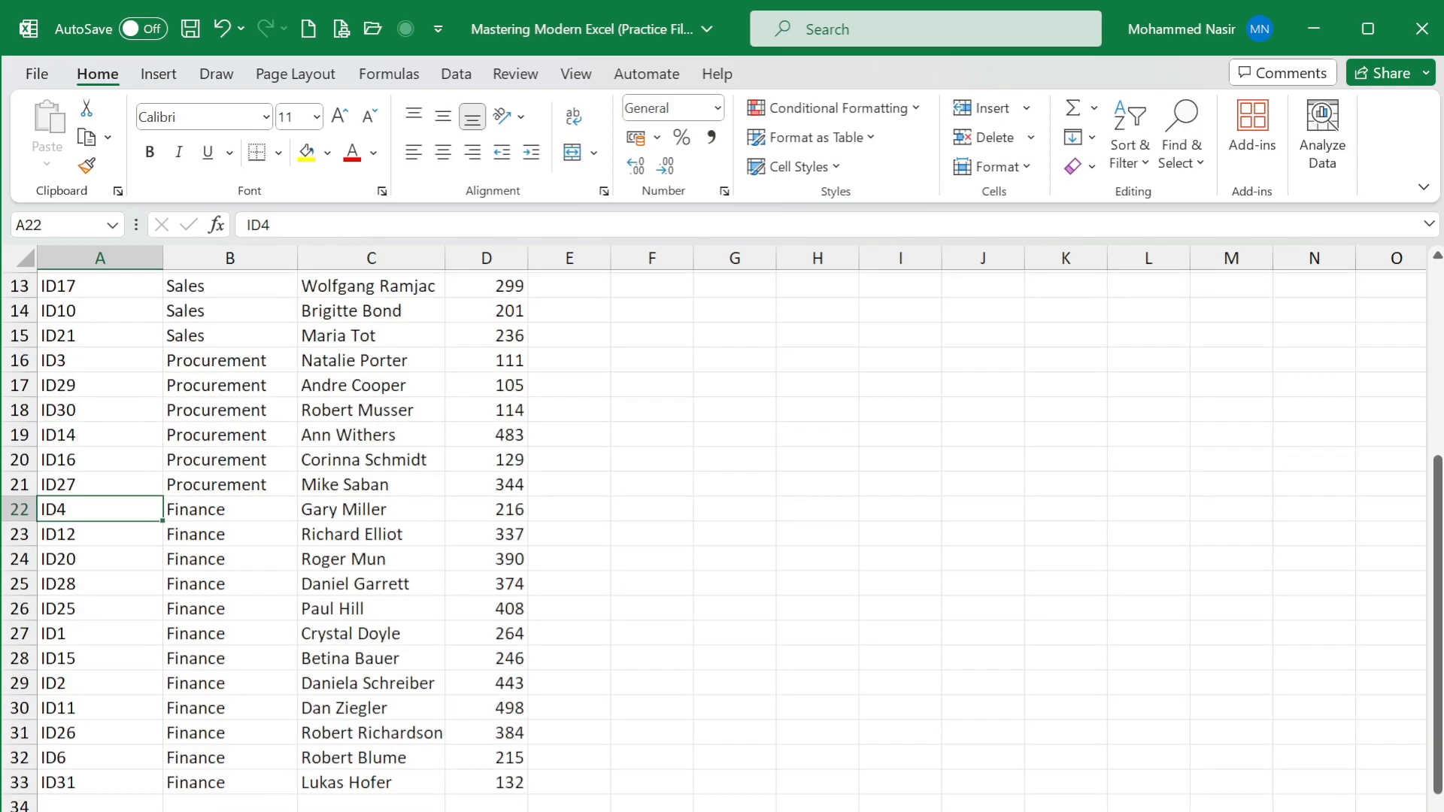
# - Change the search mode of the XLOOKUP formula in B6 on the XLOOKUP 101 sheet to -1, last-to-first
pyautogui.click(293, 811)
pyautogui.click(260, 426)
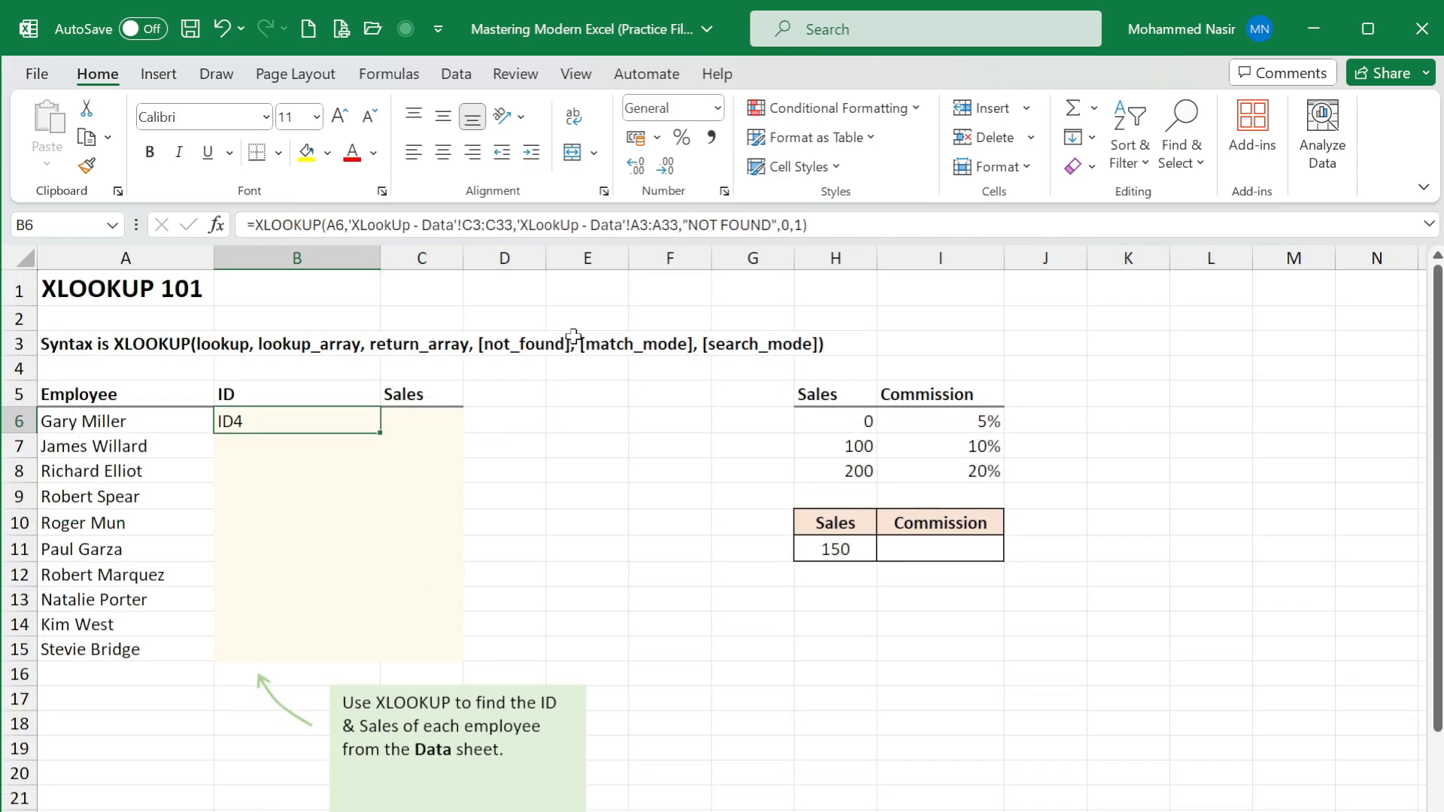
pyautogui.press('F2')
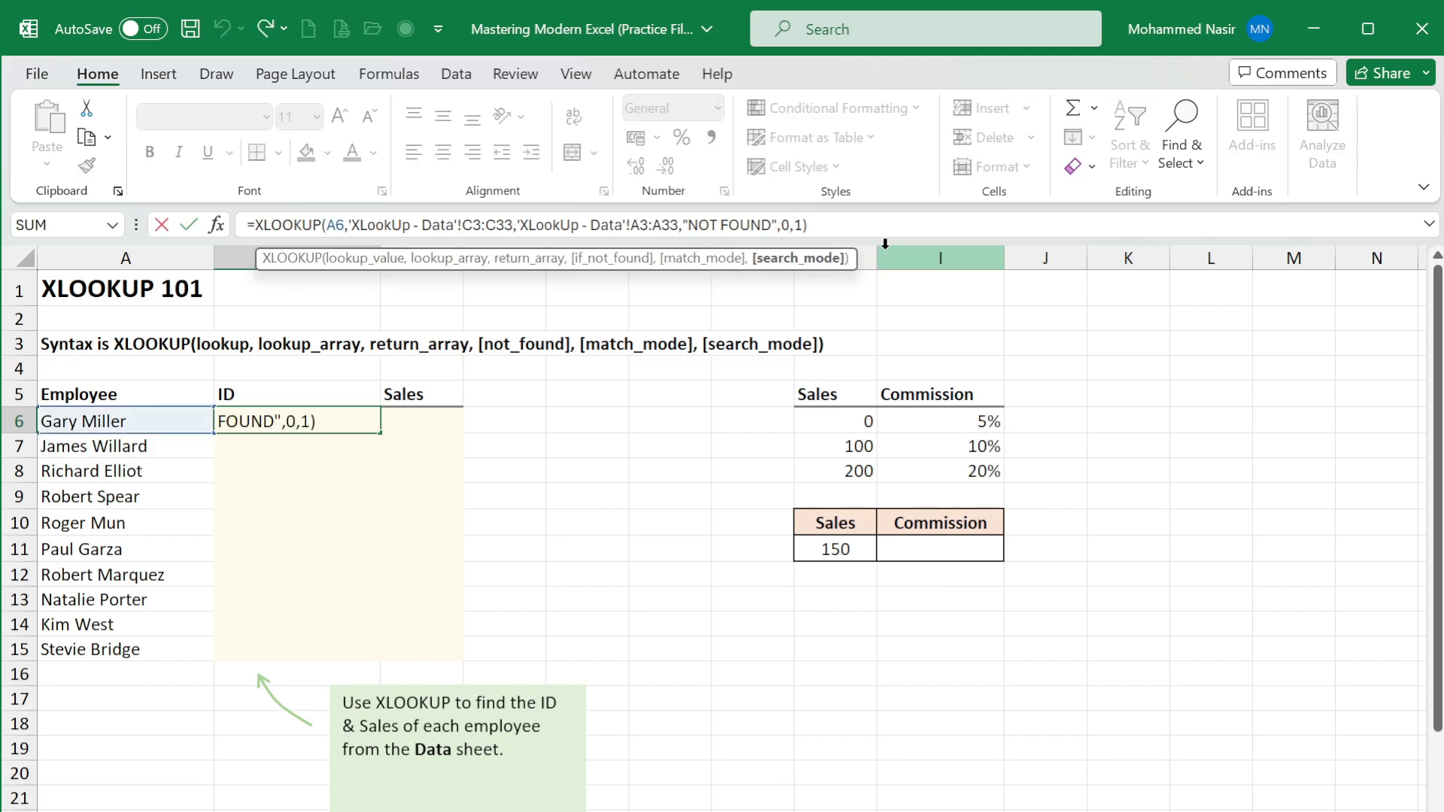
pyautogui.press('BackSpace')
pyautogui.press('Down')
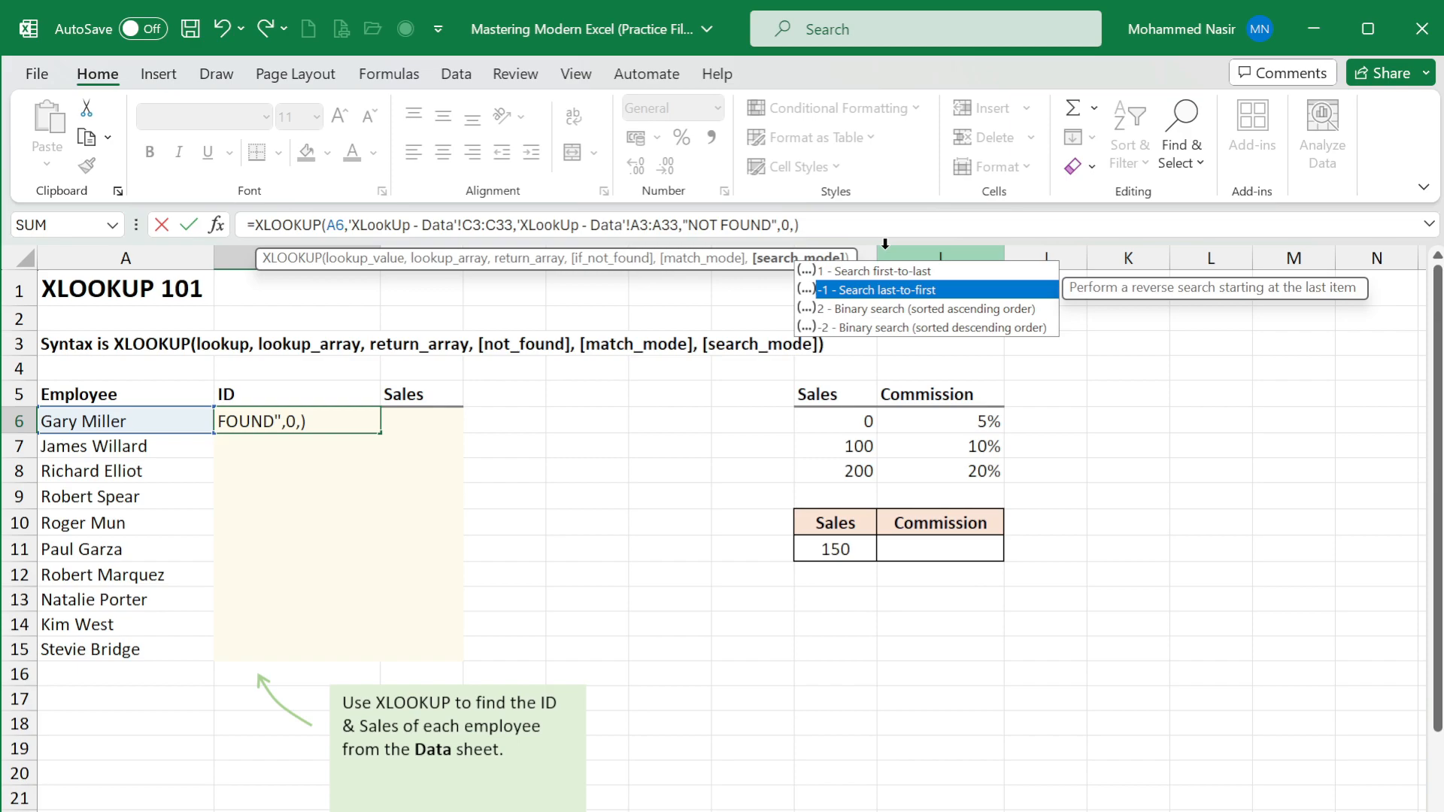
pyautogui.press('Tab')
pyautogui.press('Return')
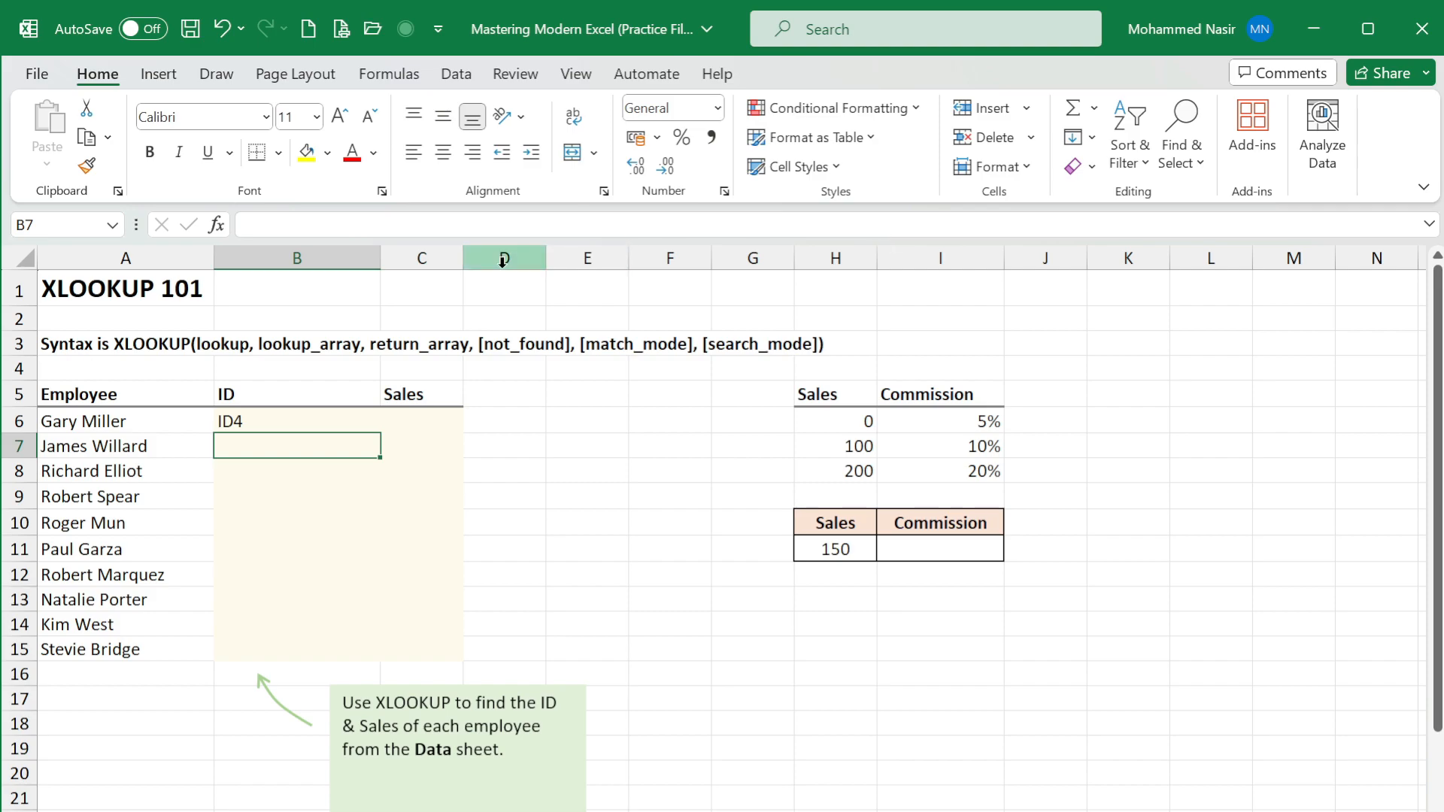
# - Try to fill the XLOOKUP formula with relative ranges from B6 down to B15
pyautogui.click(255, 421)
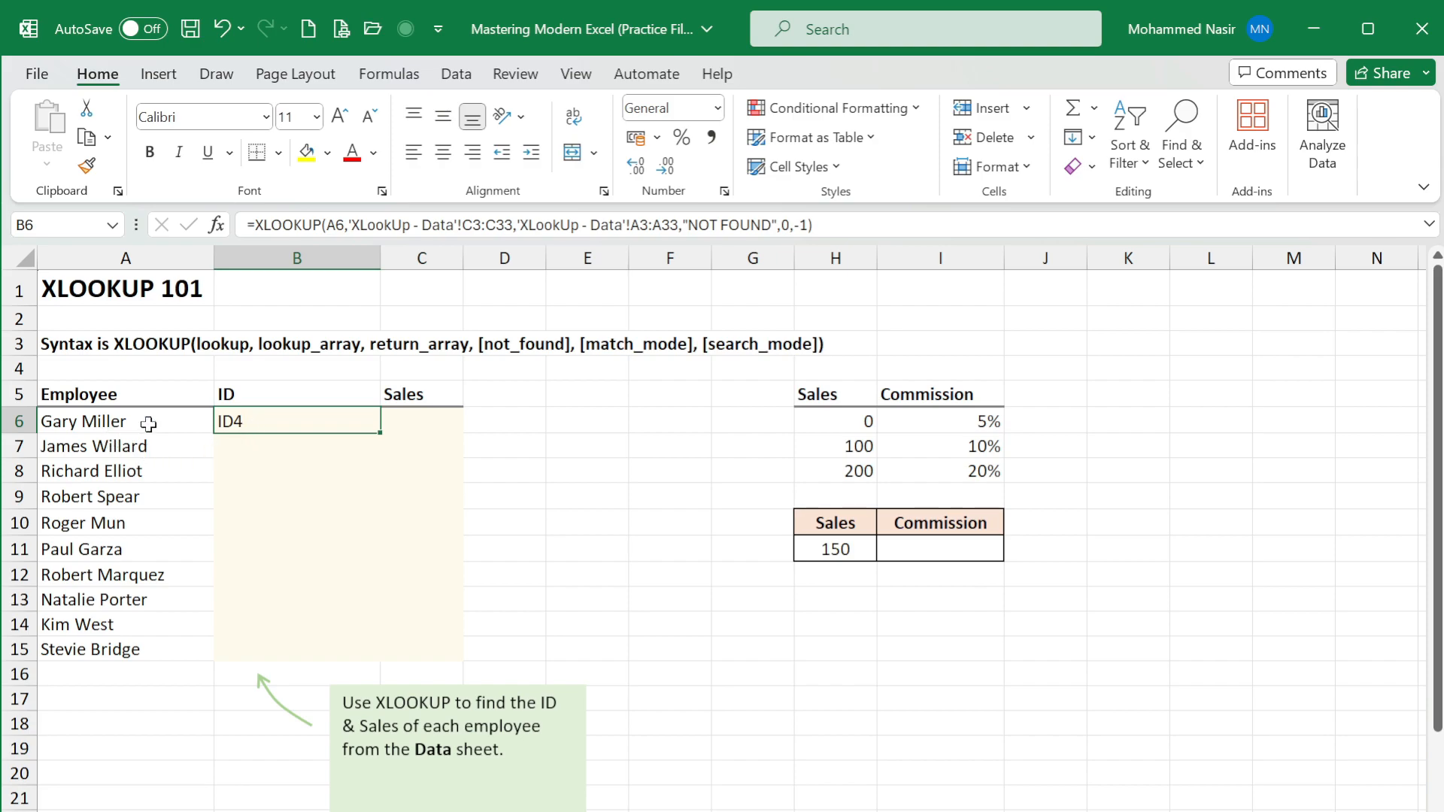
pyautogui.click(136, 449)
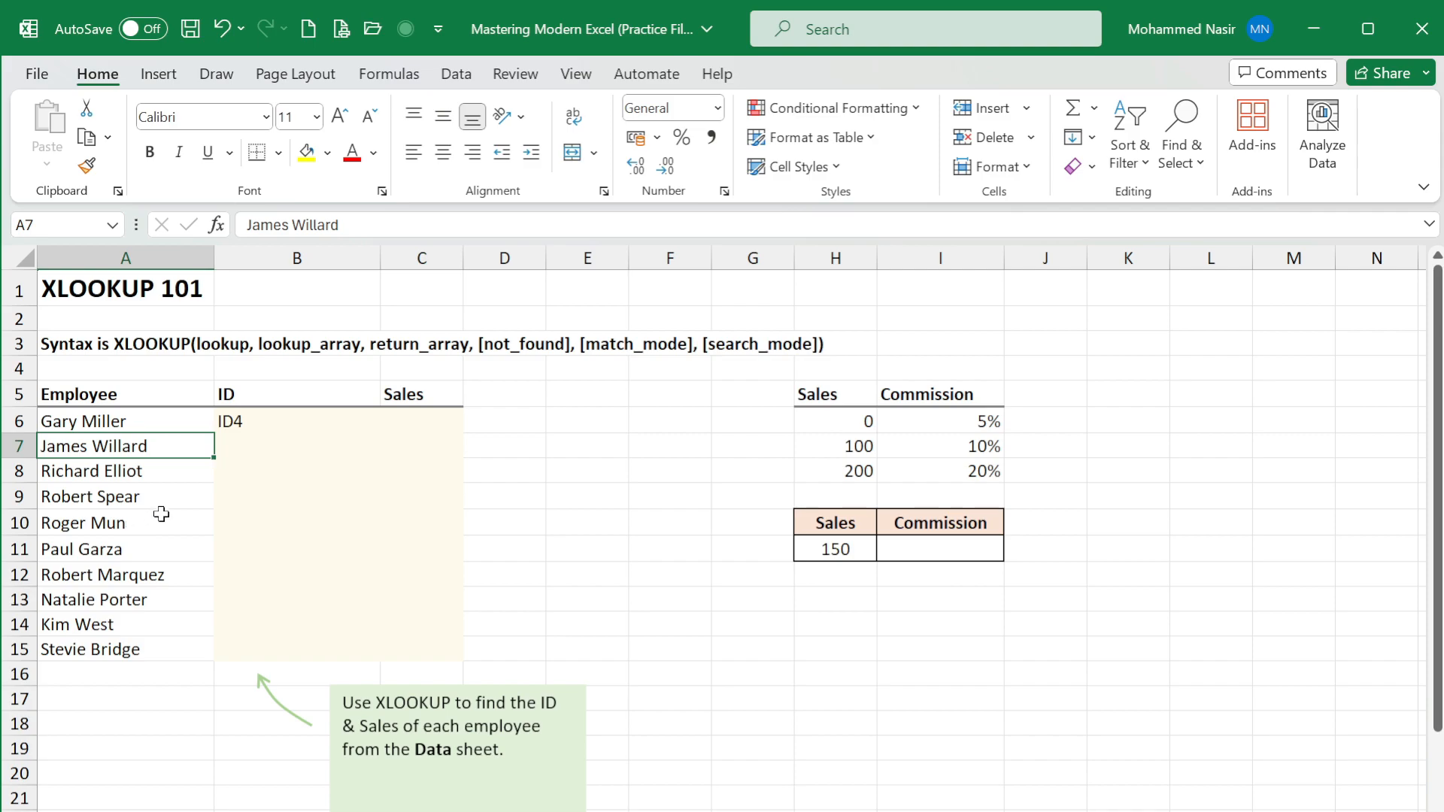
pyautogui.click(301, 423)
pyautogui.moveTo(378, 435); pyautogui.dragTo(340, 654)
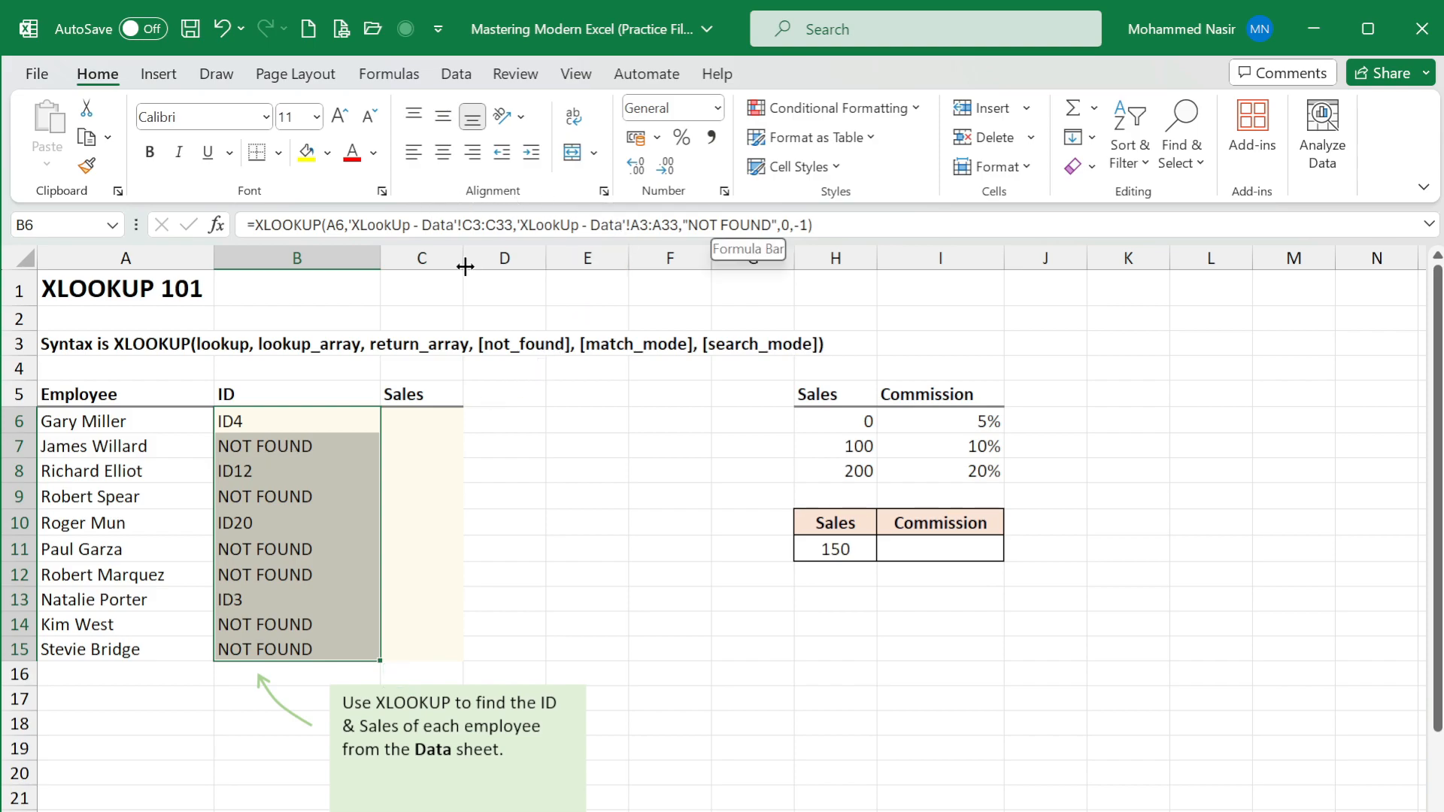
# - Inspect the shifted ranges in B7 and clear the copied formulas from B7:B15
pyautogui.click(287, 446)
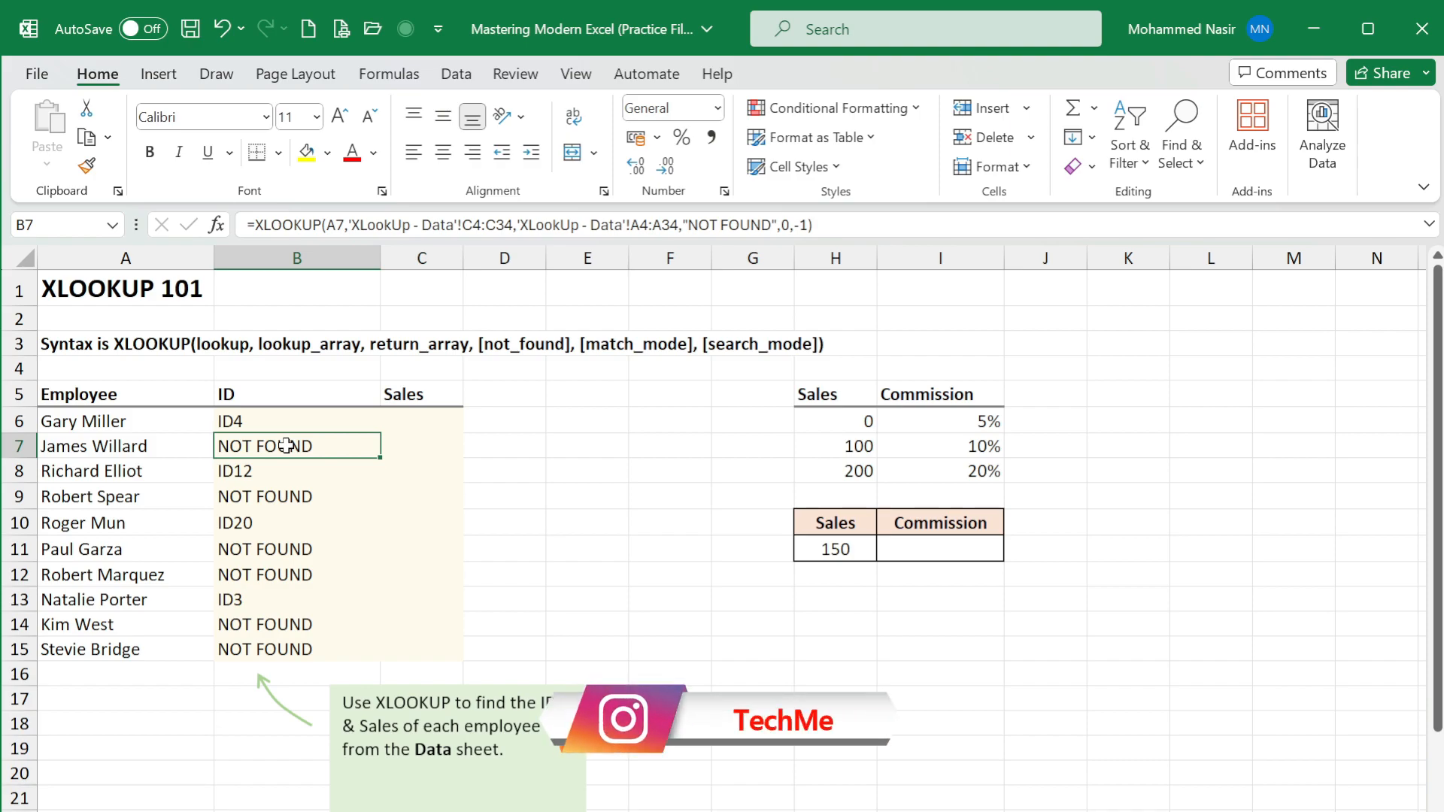
pyautogui.press('Delete')
pyautogui.moveTo(248, 471); pyautogui.dragTo(252, 652)
pyautogui.press('Delete')
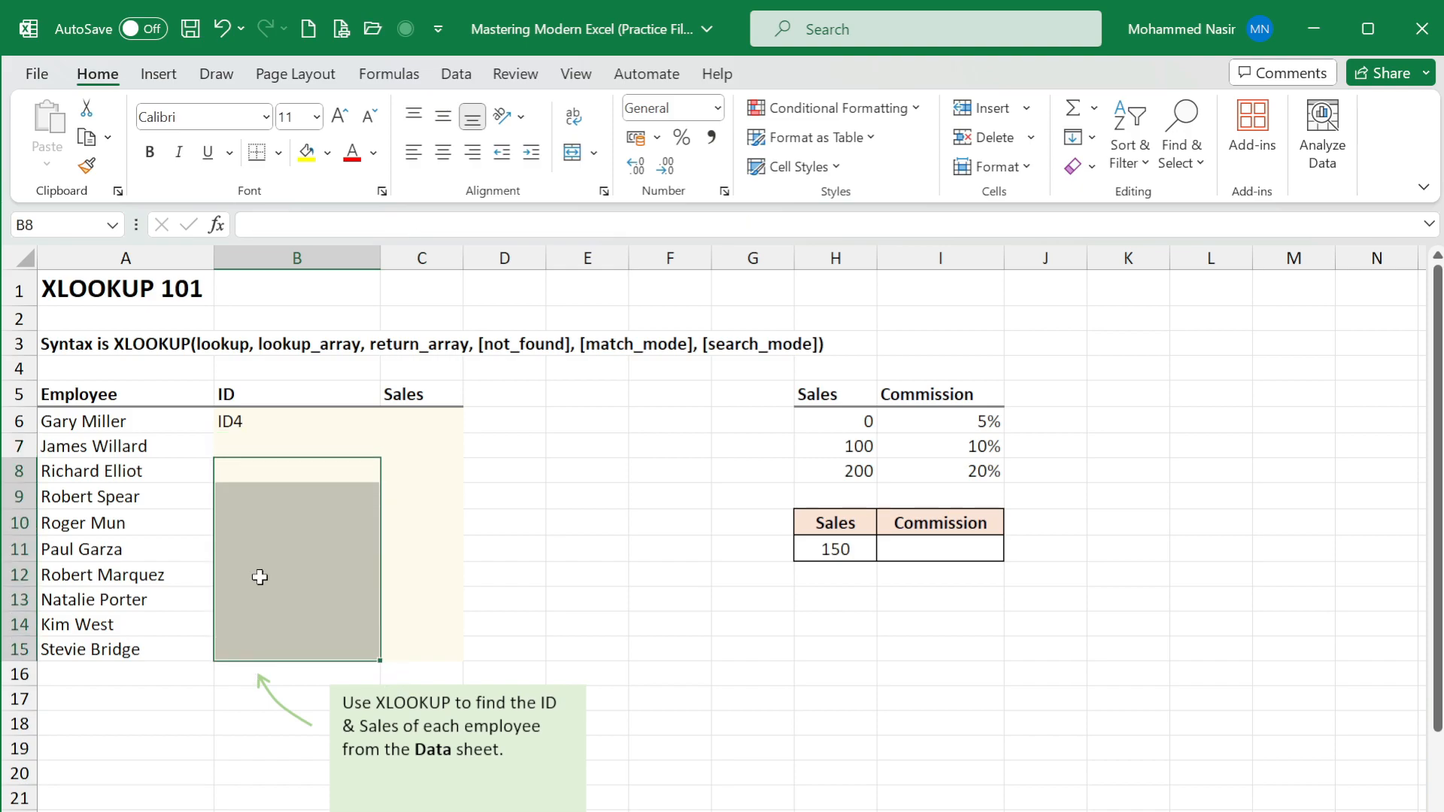
# - Extend the lookup value of the XLOOKUP formula in B6 to A6:A15 so the IDs spill for all employees
pyautogui.click(272, 424)
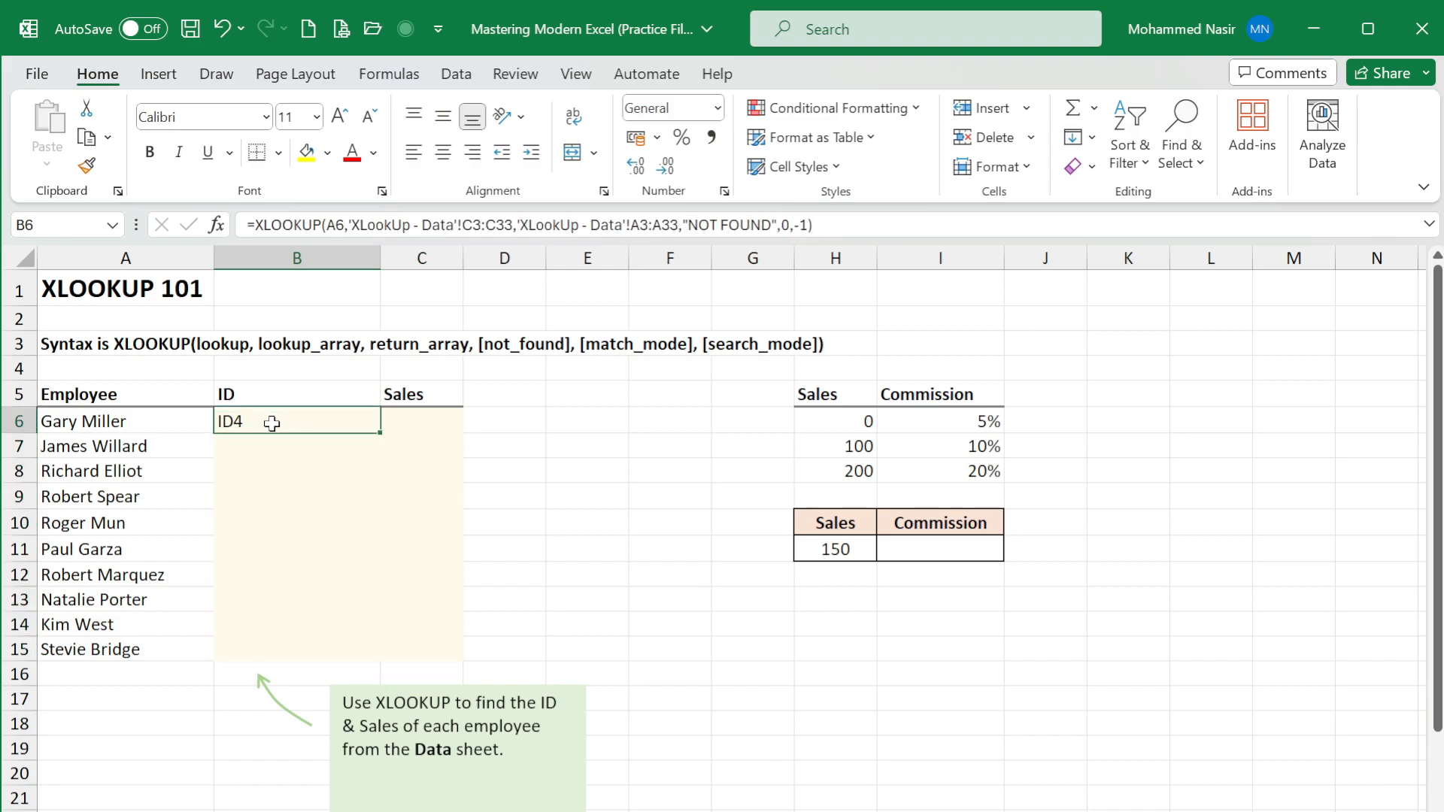
pyautogui.click(348, 225)
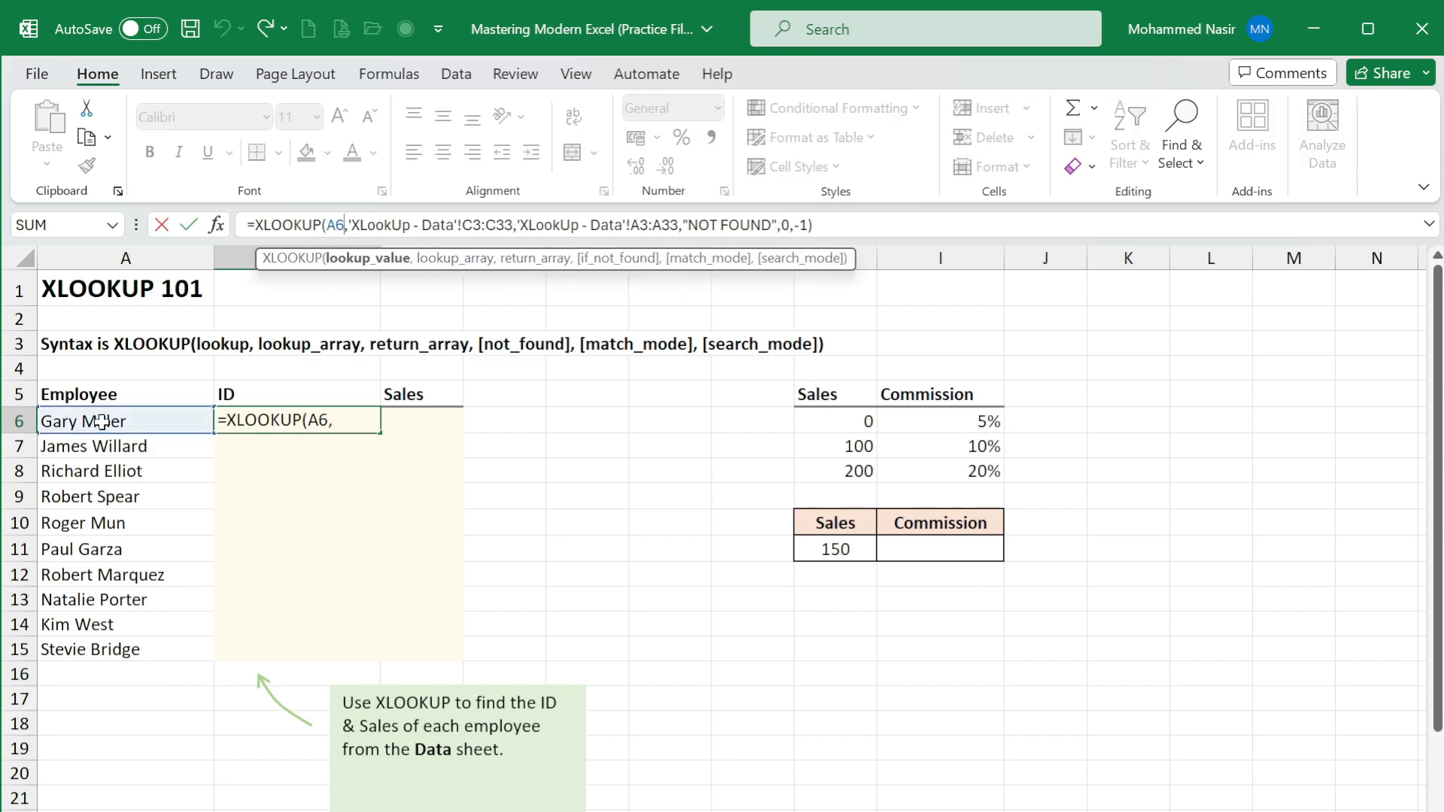
pyautogui.moveTo(209, 430); pyautogui.dragTo(210, 662)
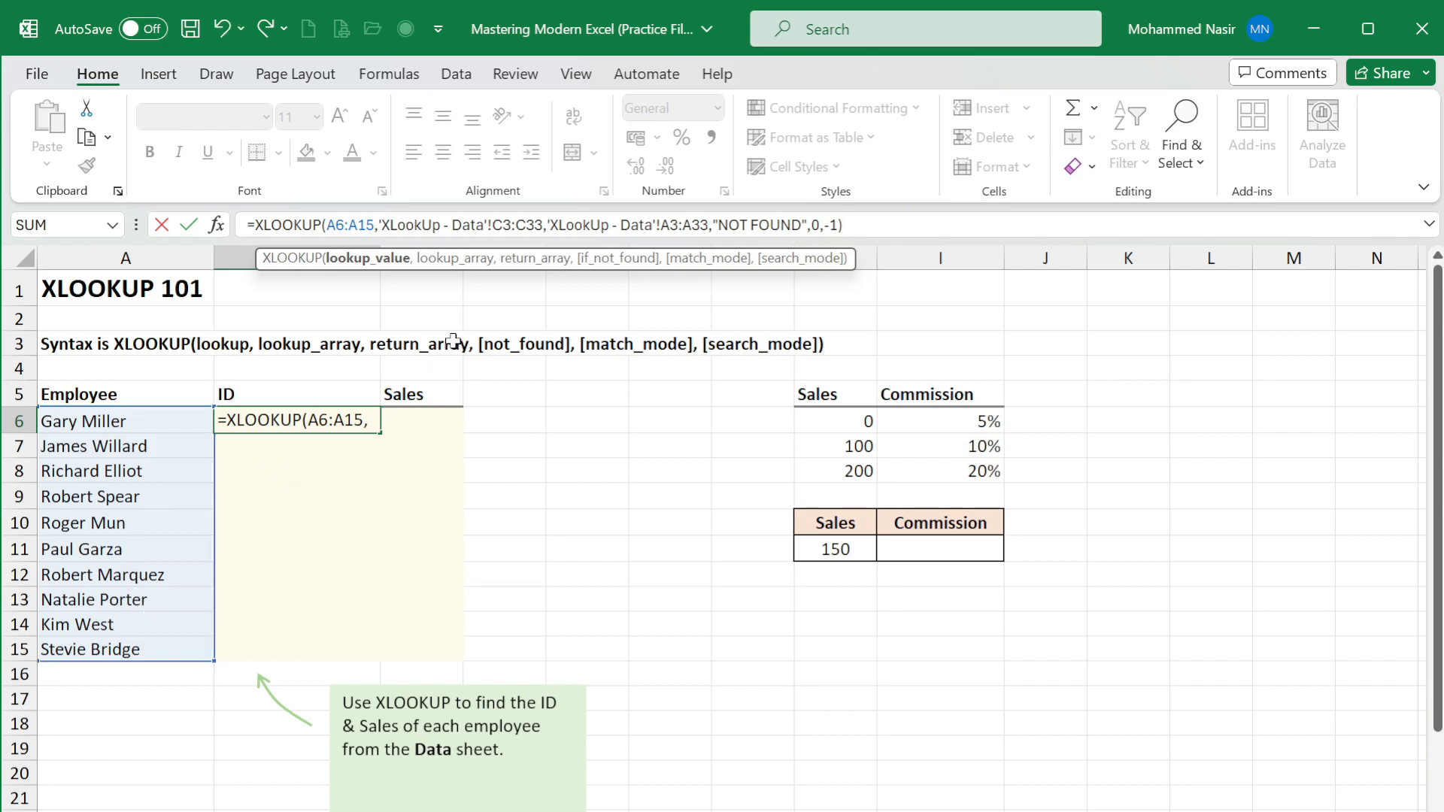
pyautogui.press('Return')
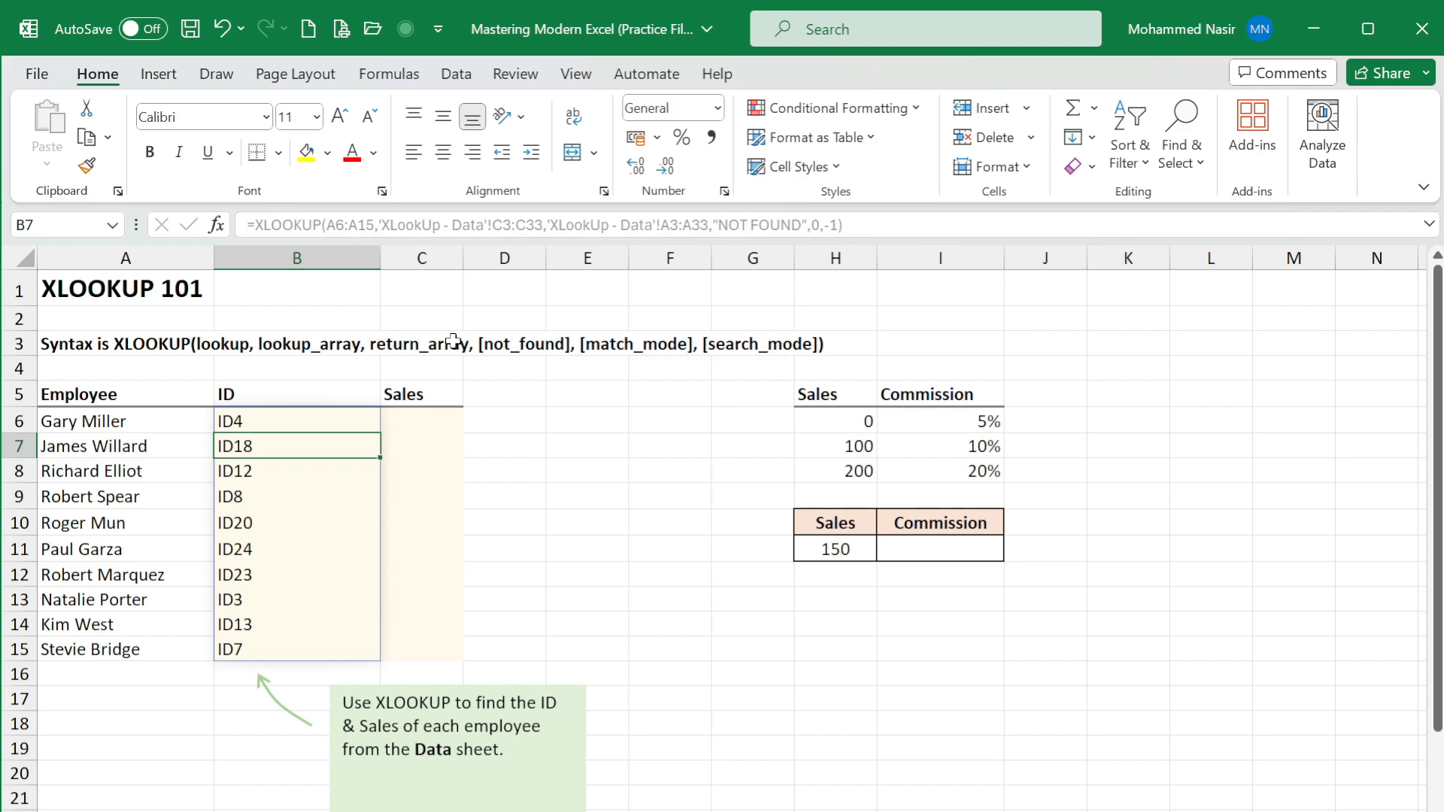
pyautogui.click(243, 477)
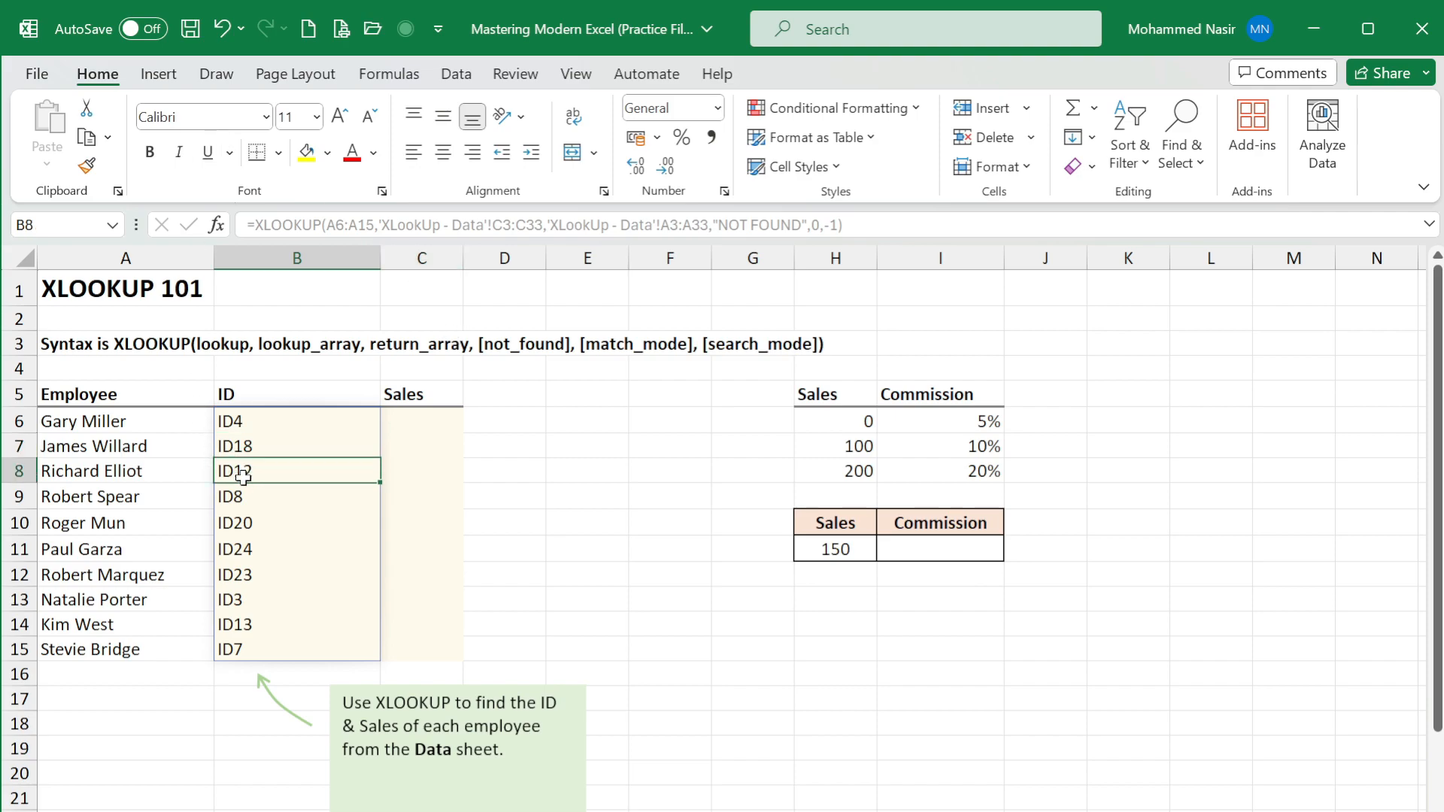
# - Inspect the formula behind the spilled IDs in B10 and B12
pyautogui.click(521, 600)
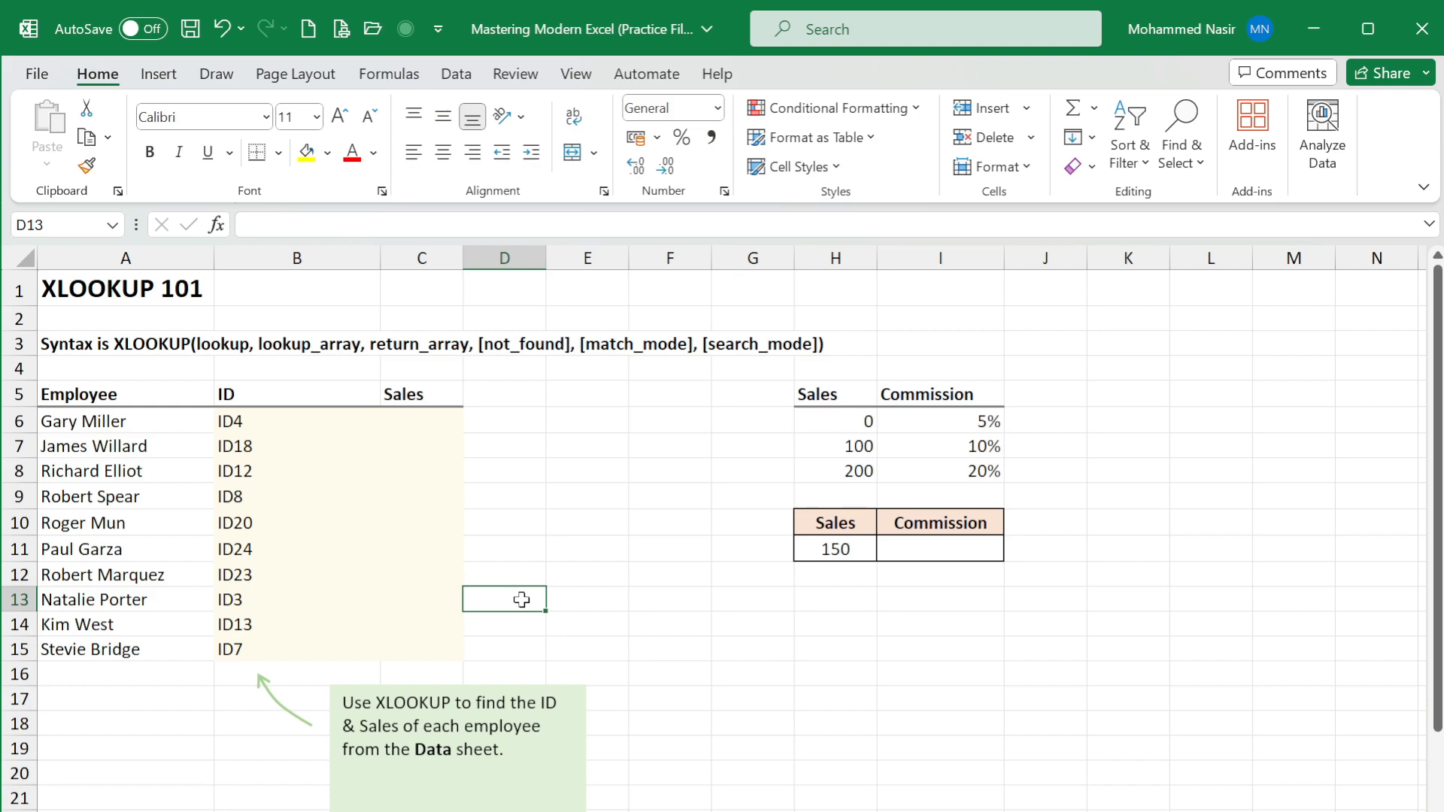
pyautogui.click(248, 524)
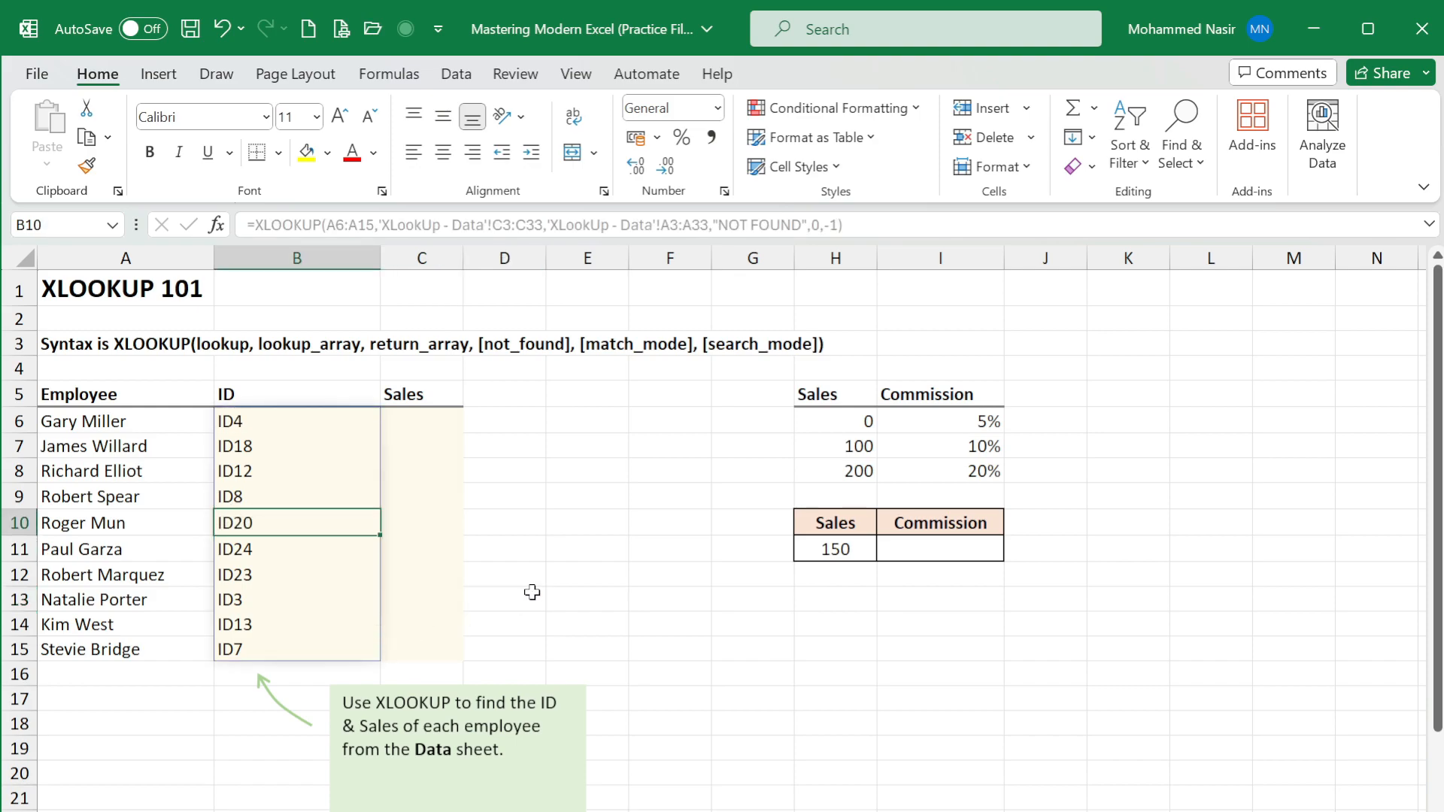
pyautogui.click(257, 580)
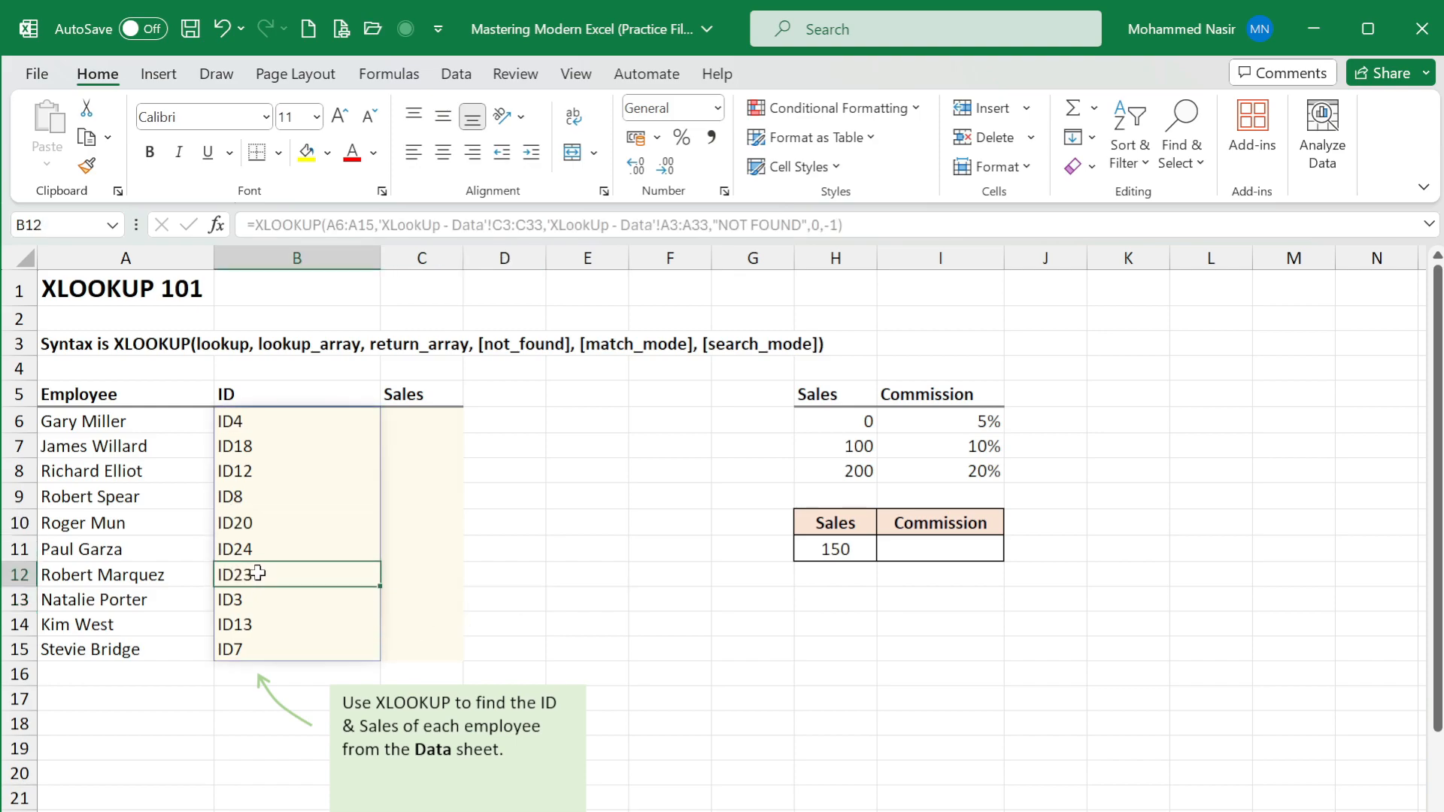
# - Clear the source XLOOKUP formula in B6 and undo the clearing
pyautogui.click(257, 421)
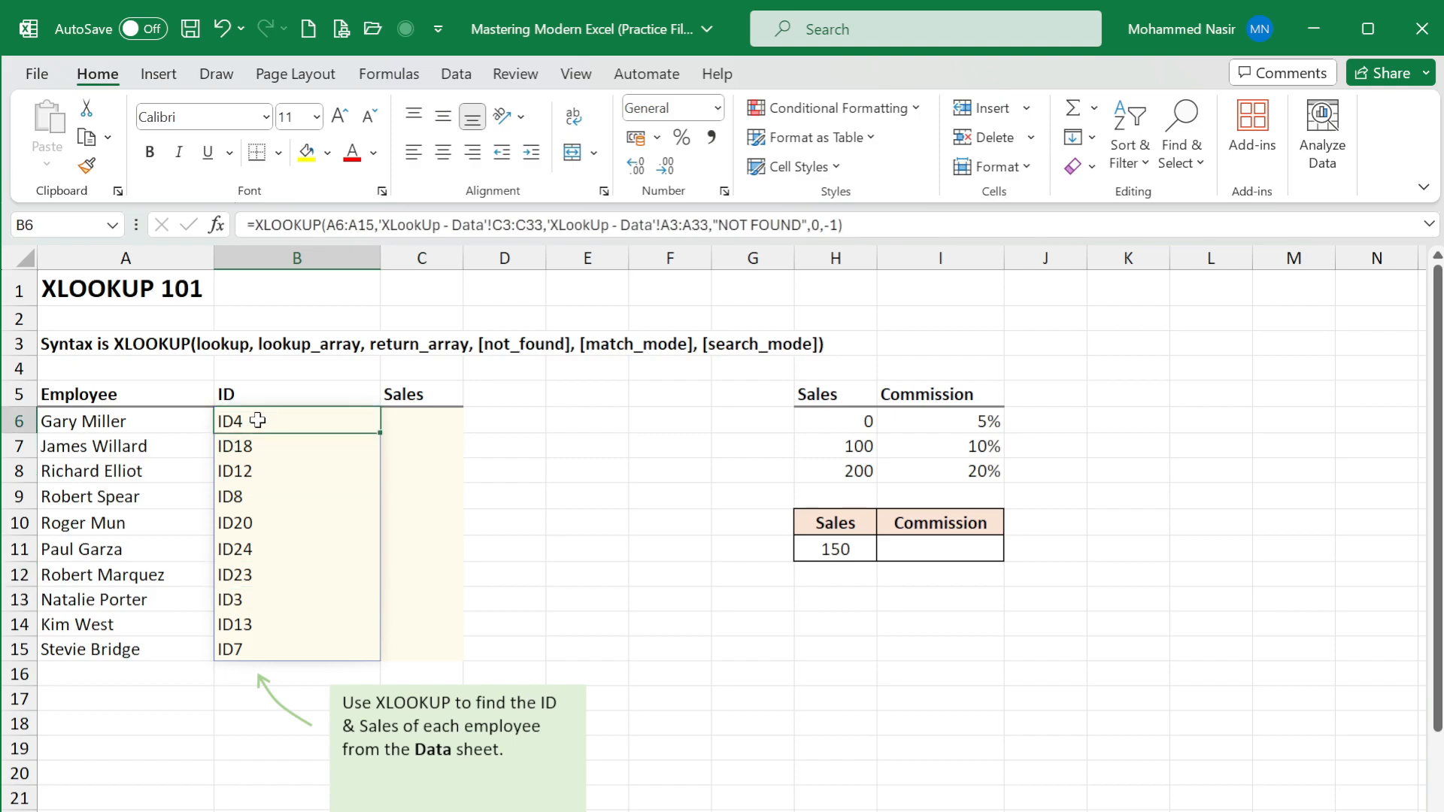
pyautogui.press('Delete')
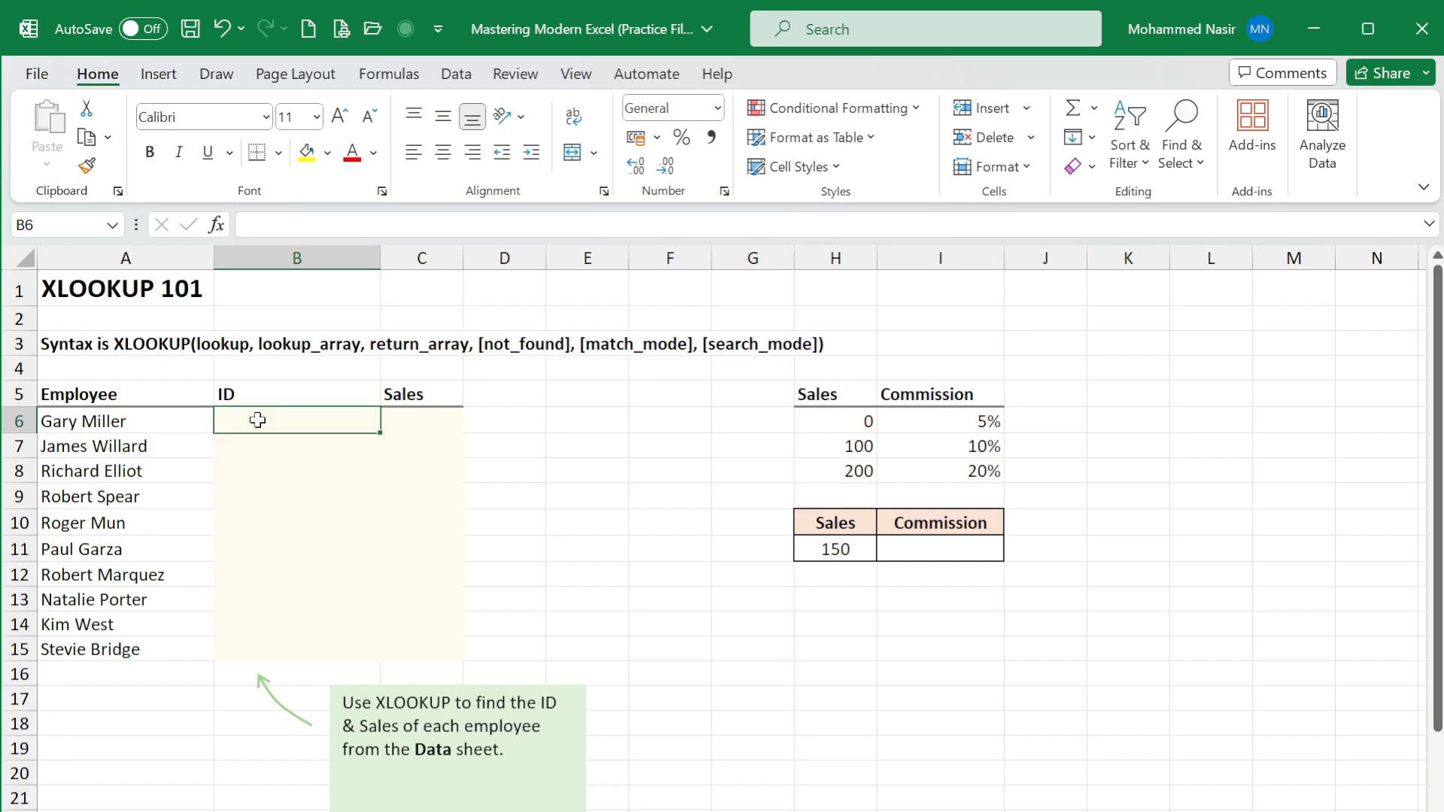
pyautogui.hotkey('ctrl', 'z')
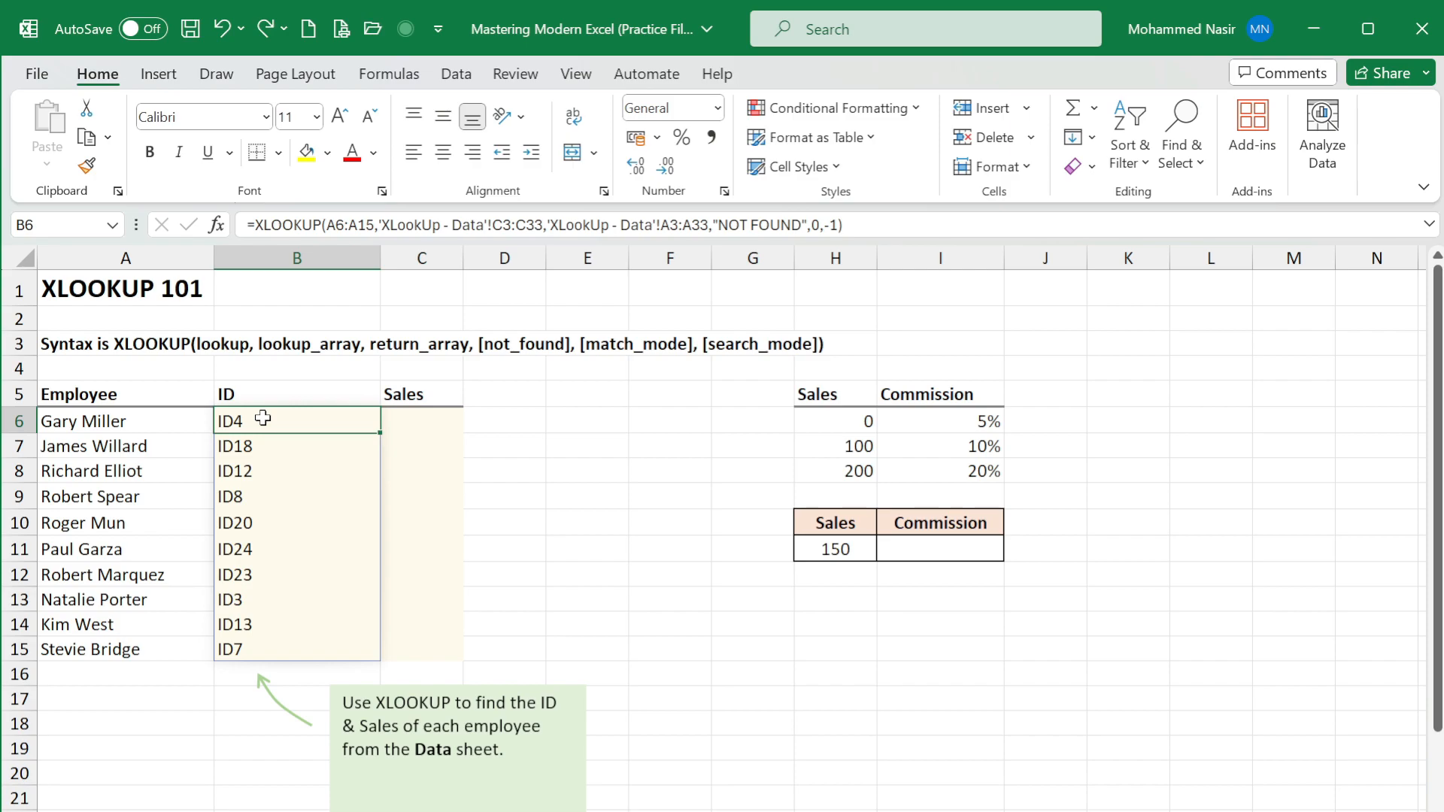
# - Start an XLOOKUP formula in C6 under Sales with the employee names A6:A15 as the lookup value
pyautogui.click(407, 421)
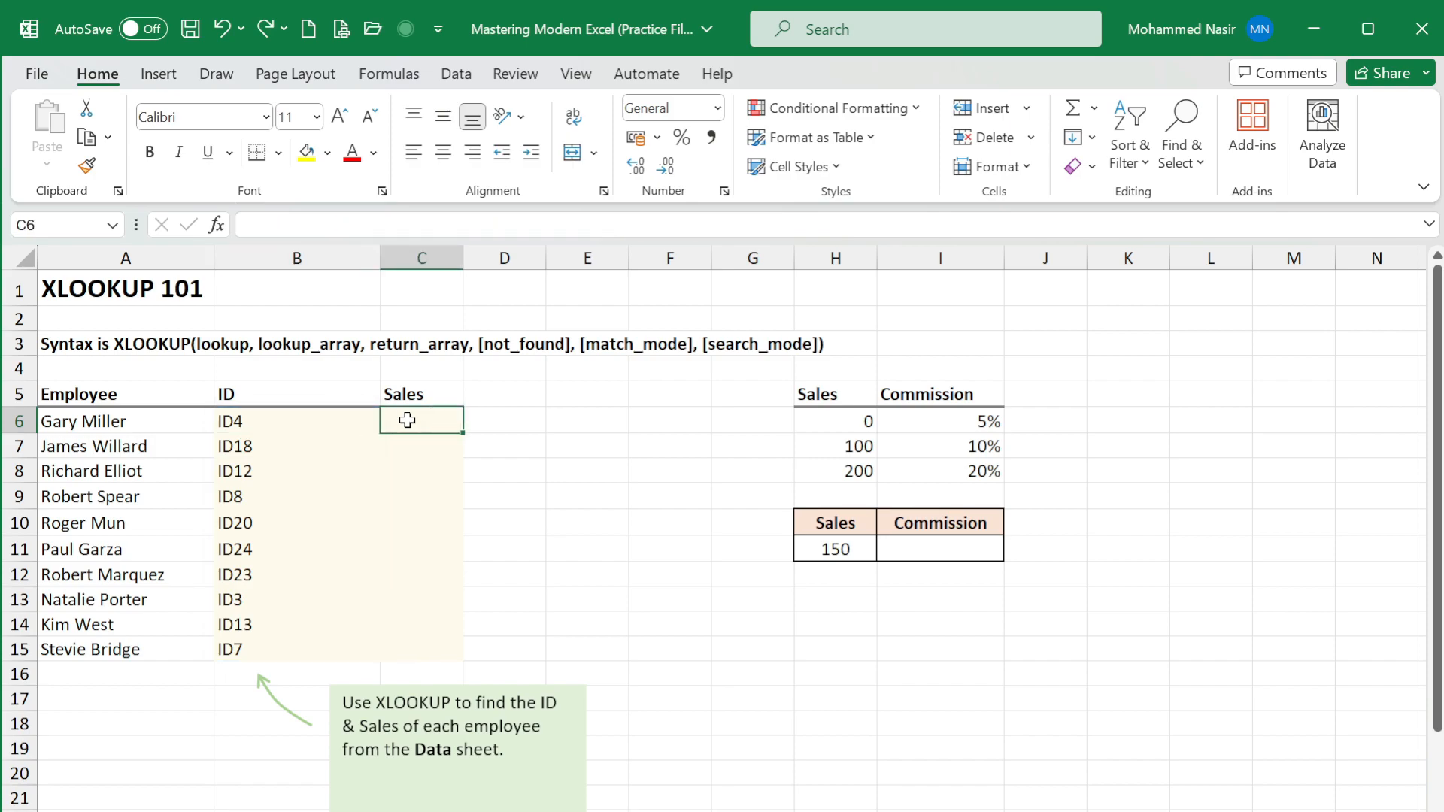
pyautogui.write('=XLOO')
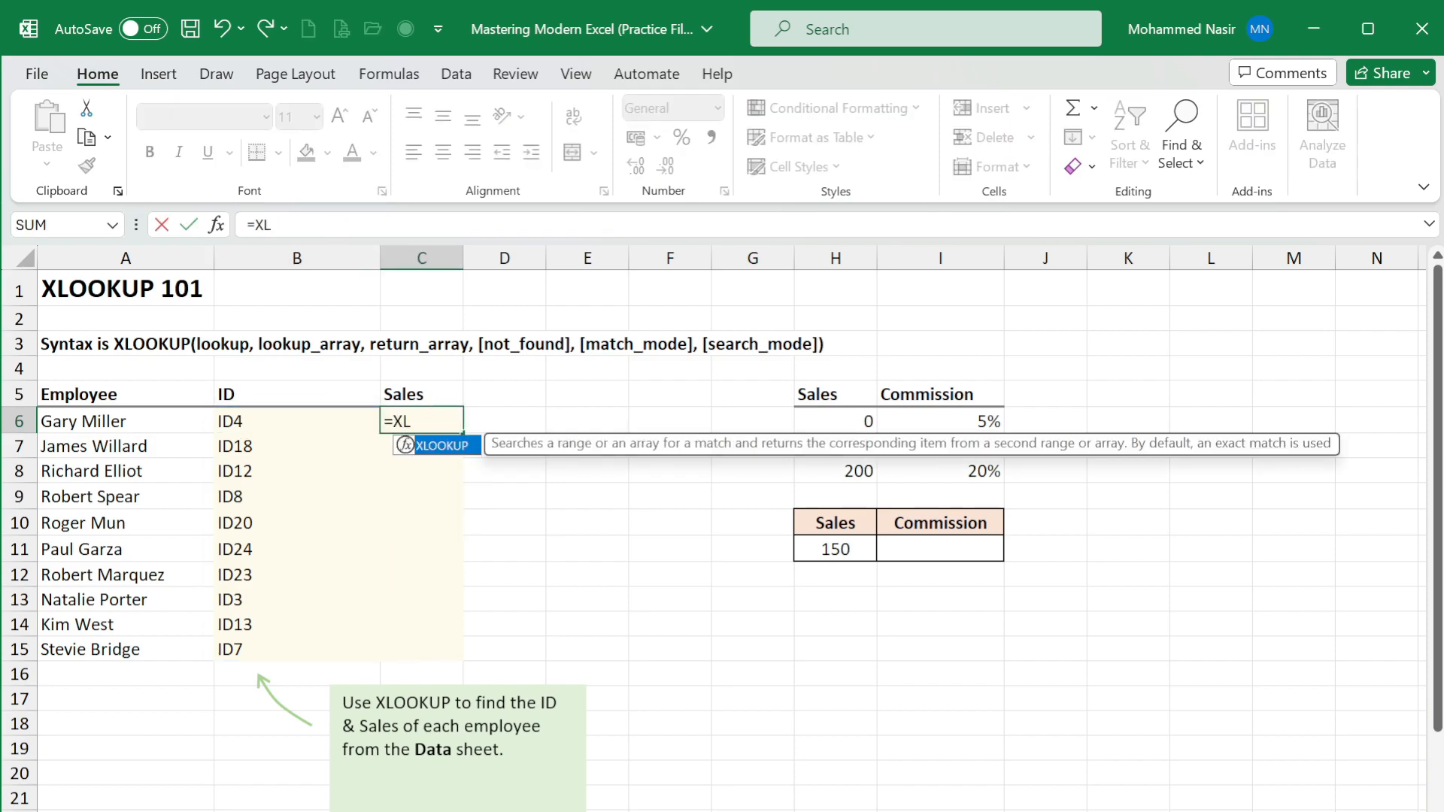
pyautogui.press('Tab')
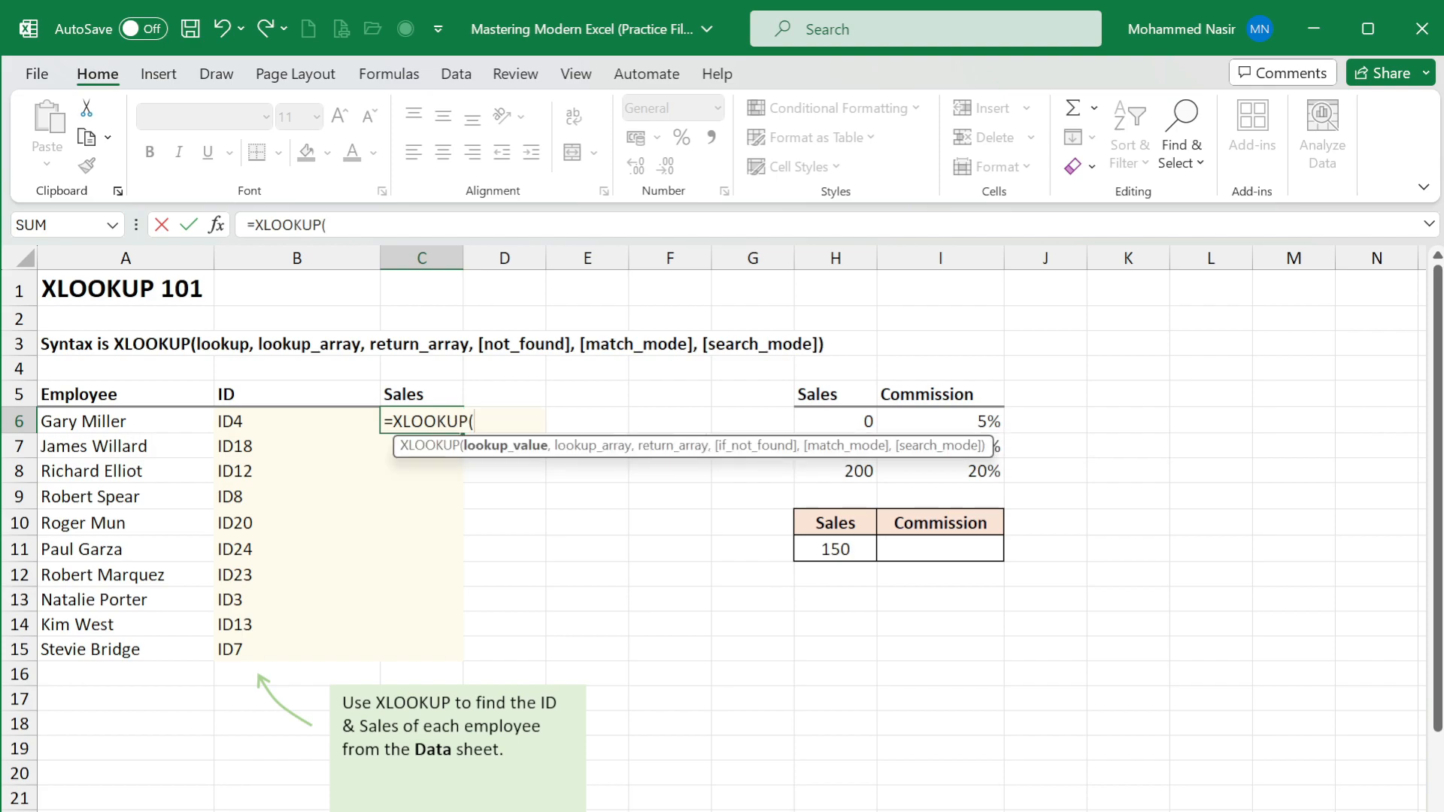
pyautogui.click(81, 422)
pyautogui.moveTo(171, 419); pyautogui.dragTo(149, 640)
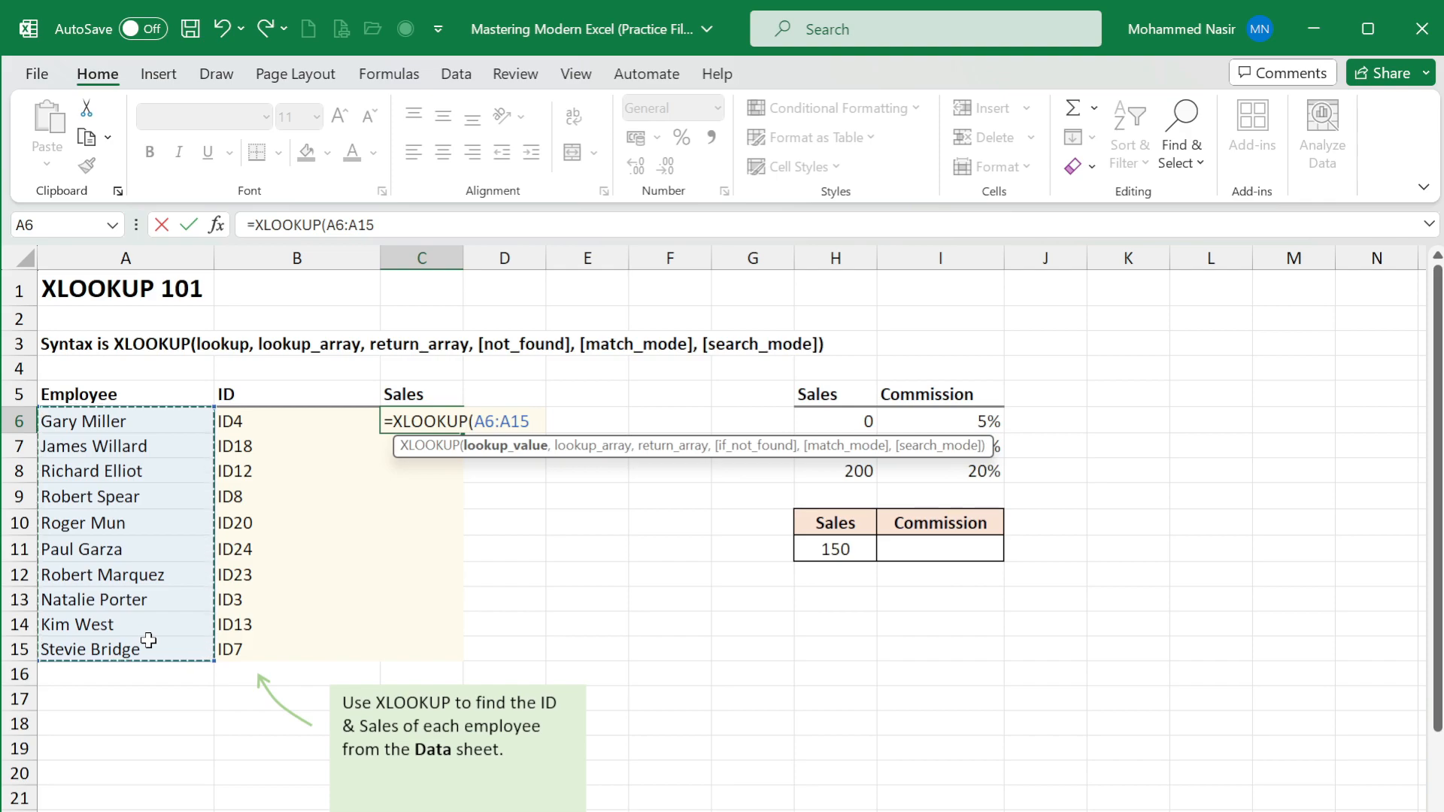
pyautogui.write(',')
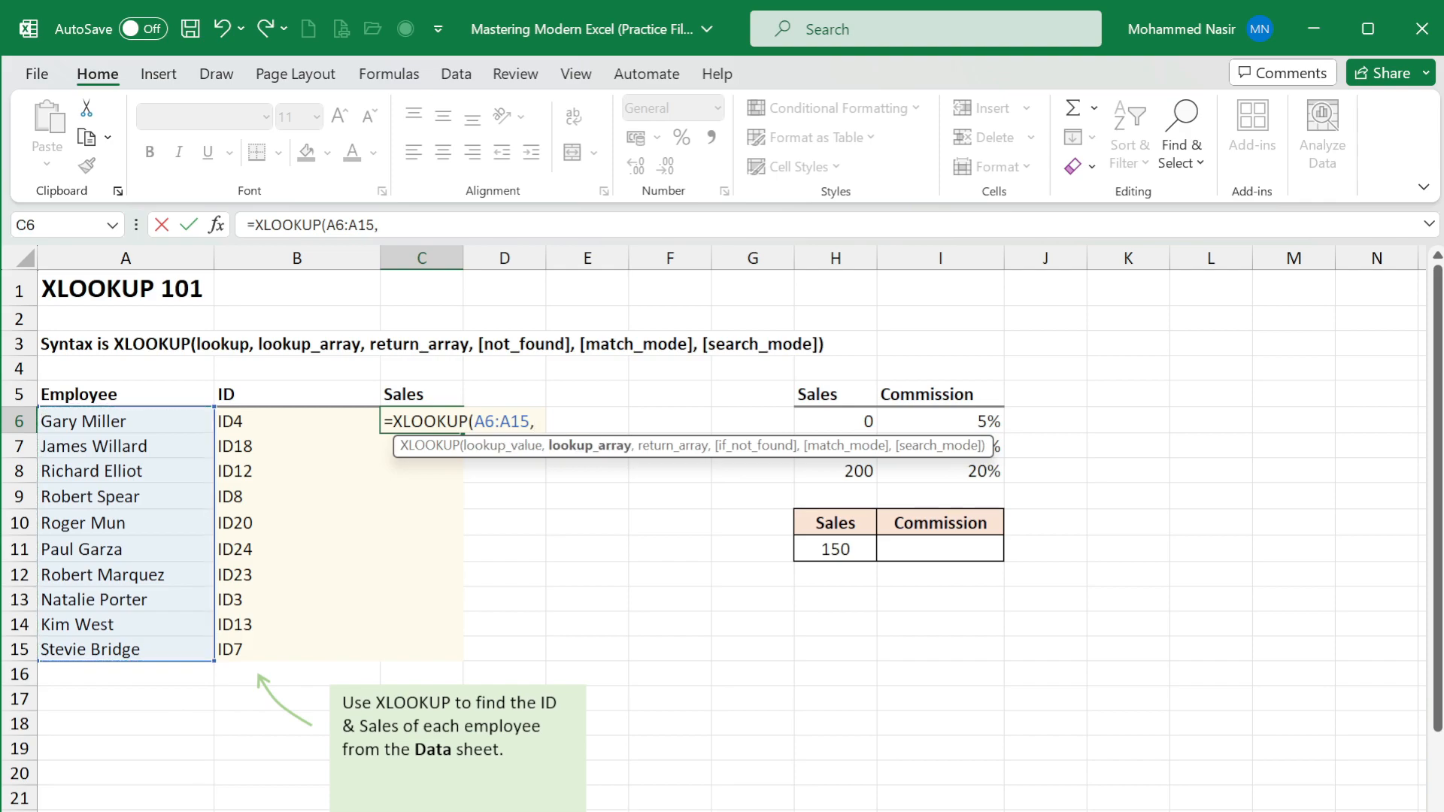
# - Set the C6 formula's lookup array to C3:C33 and its return array to D3:D33 on the XLookUp - Data sheet
pyautogui.click(301, 811)
pyautogui.moveTo(354, 332); pyautogui.dragTo(437, 810)
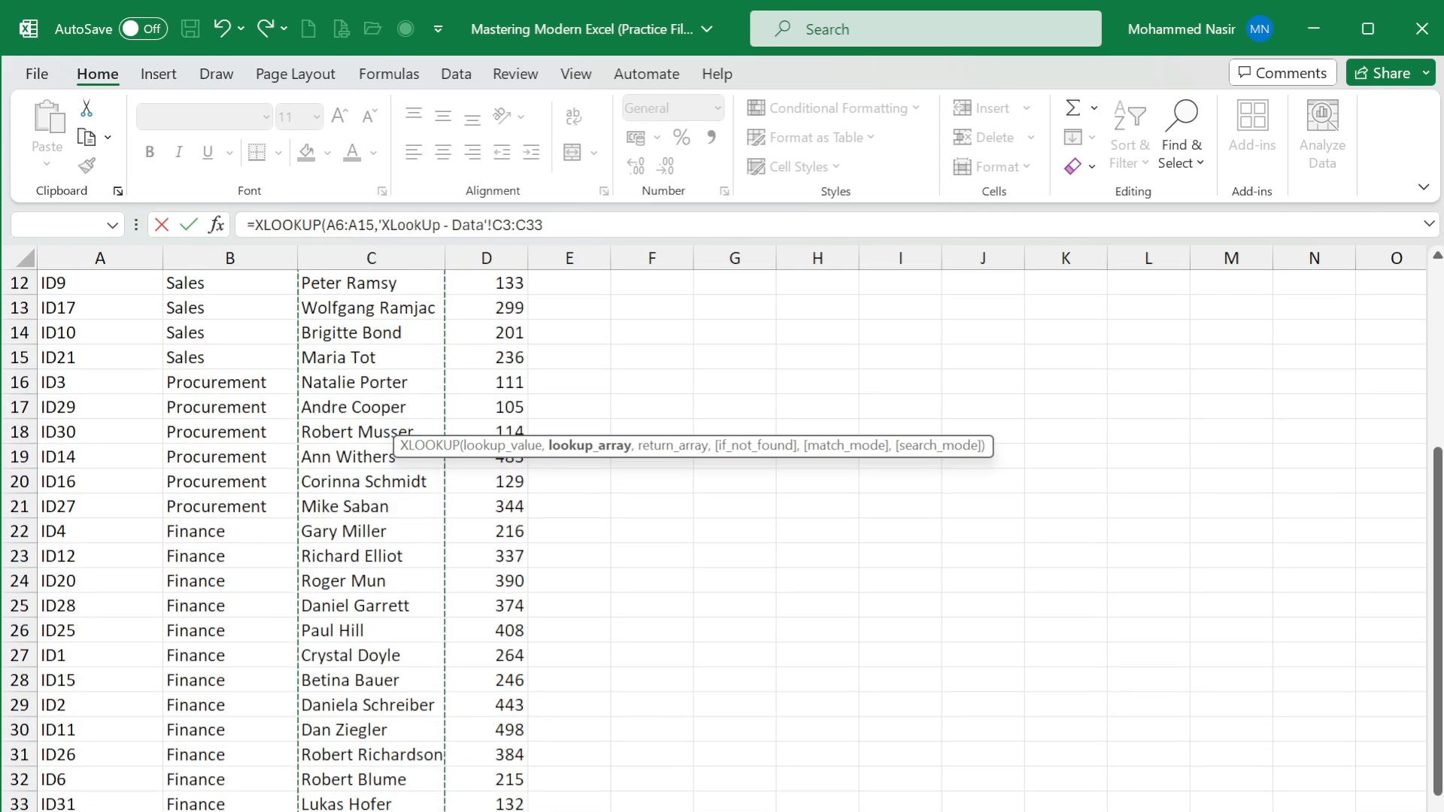
pyautogui.write(',')
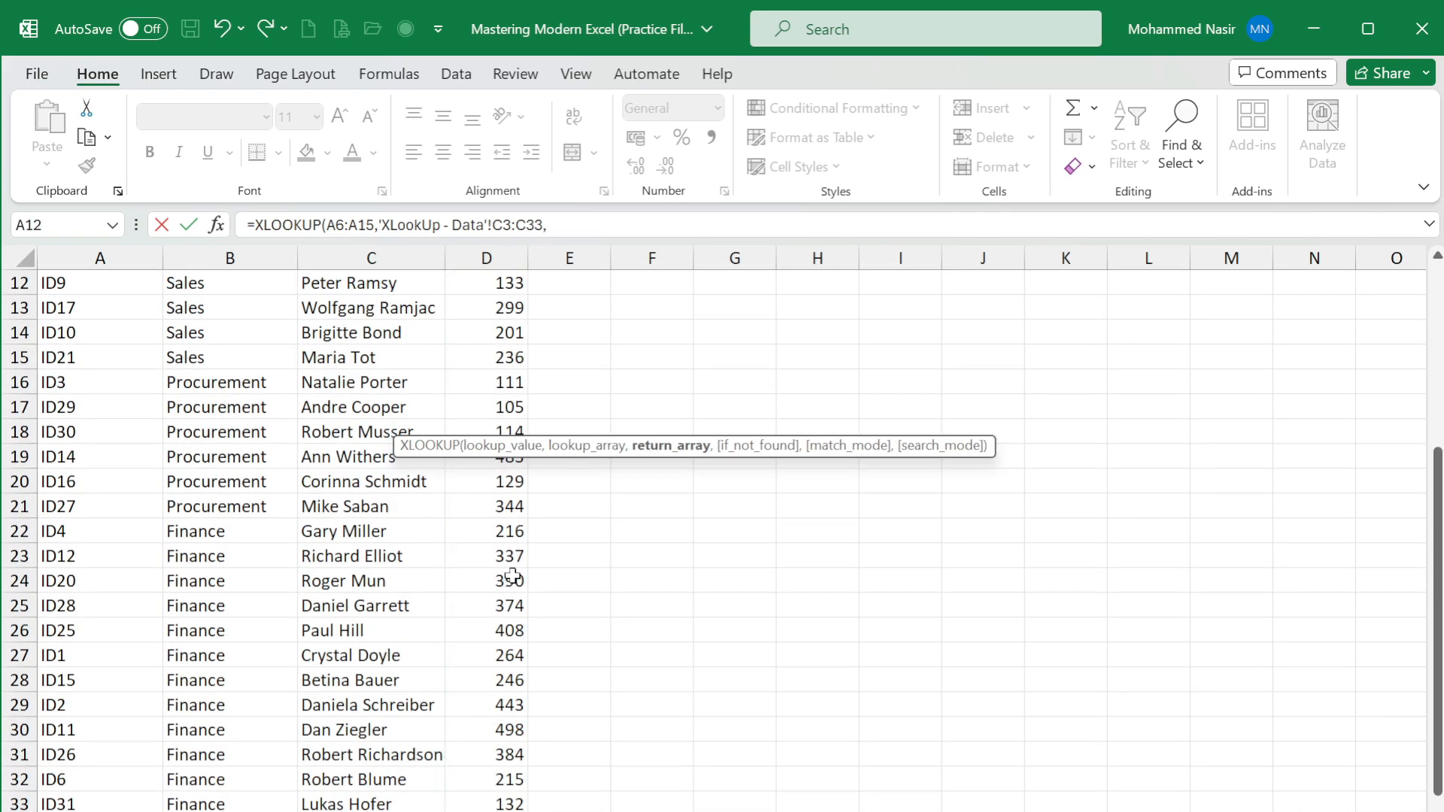
pyautogui.scroll(4, 510, 574)
pyautogui.click(512, 337)
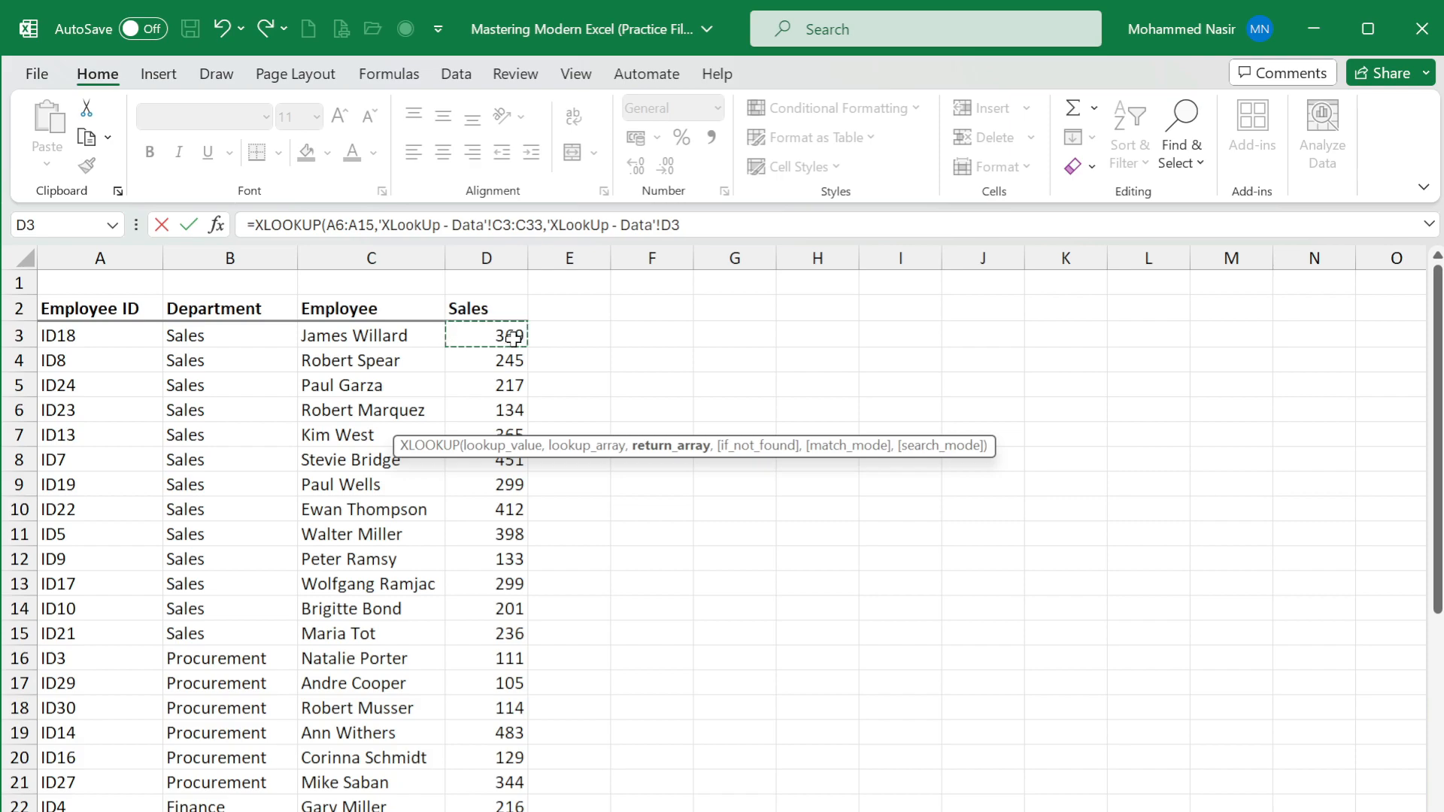
pyautogui.hotkey('ctrl', 'shift', 'Down')
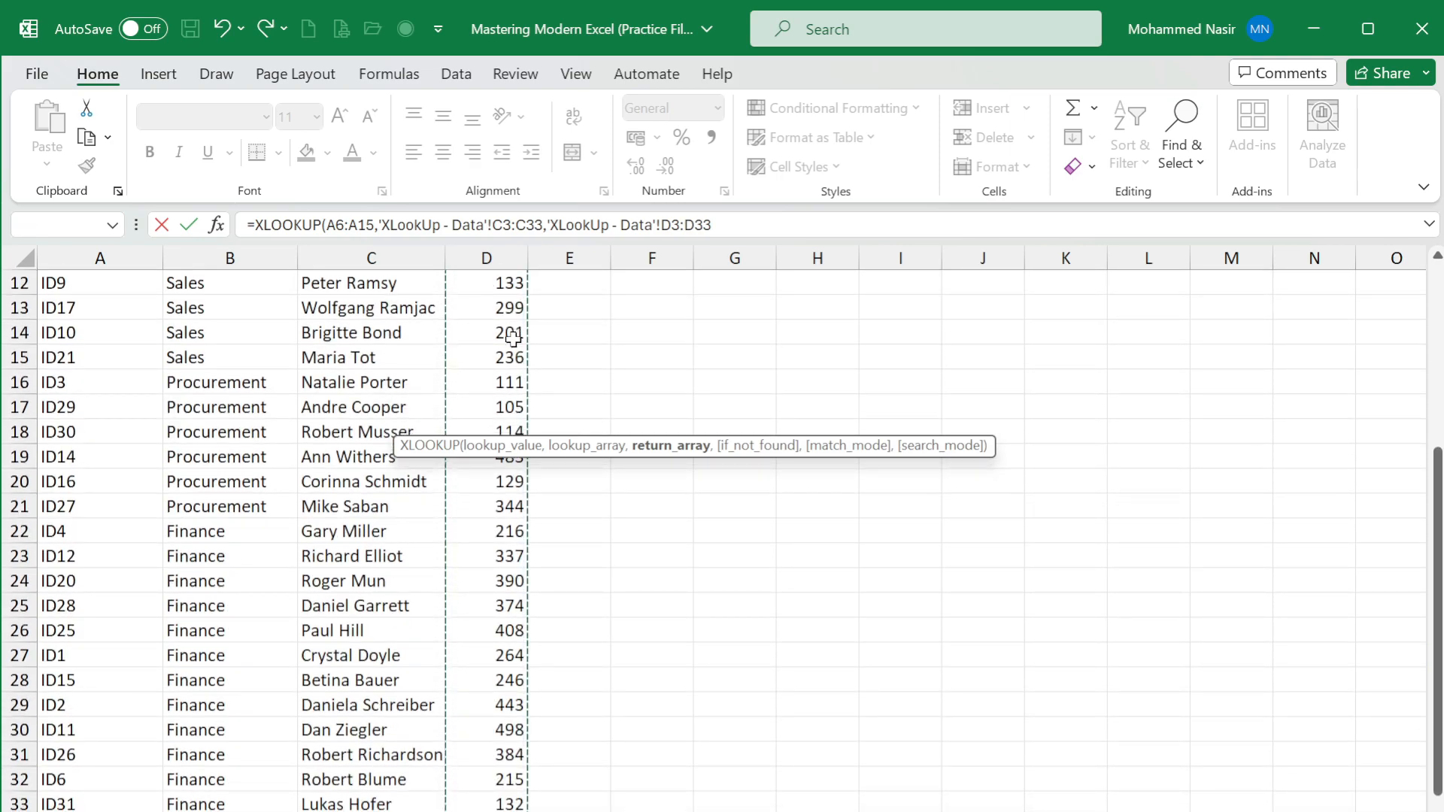
# - Complete the Sales formula in C6 with "NOT FOUND" as the if-not-found text and match mode 0, exact match
pyautogui.write(',"NOT FOUND')
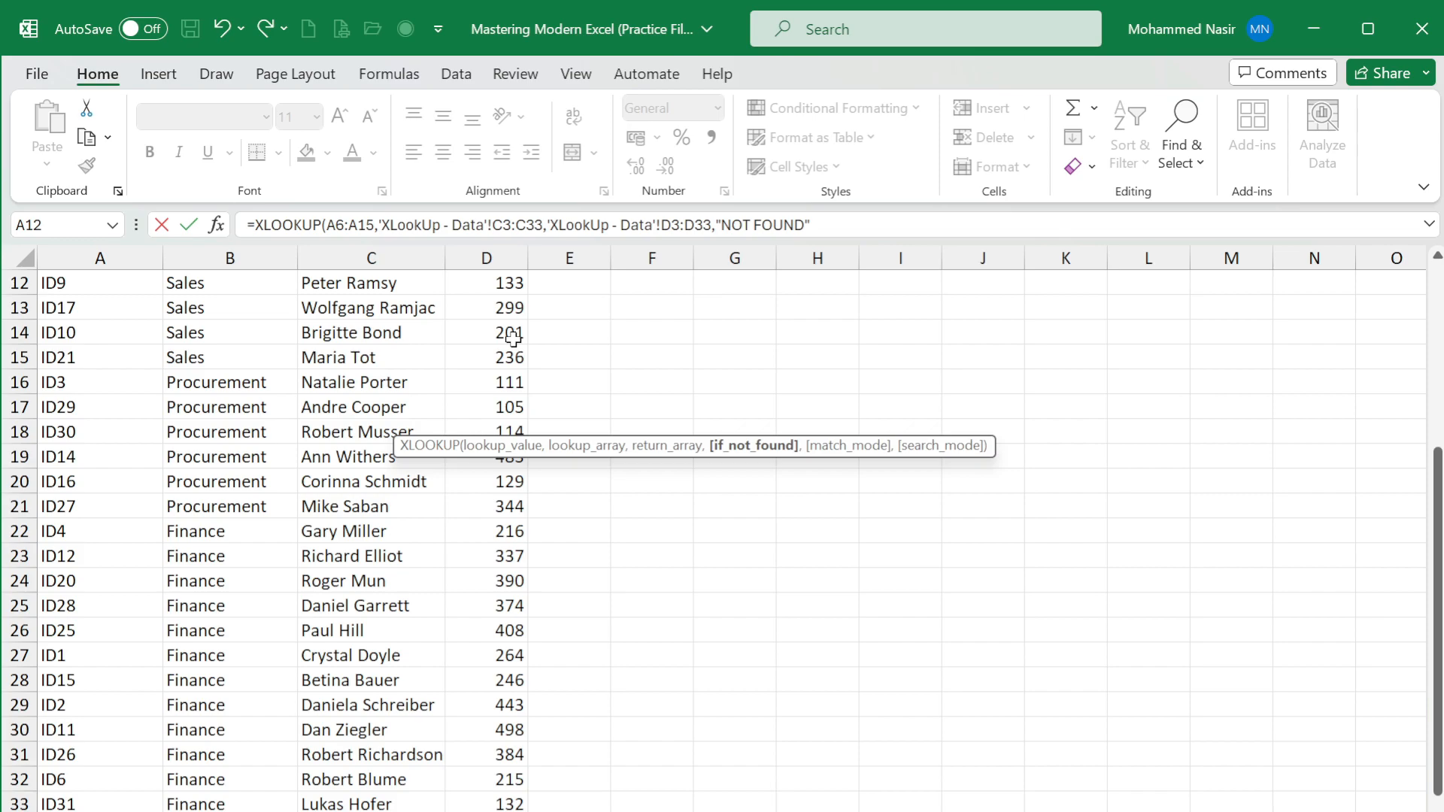
pyautogui.write('"0')
pyautogui.press('BackSpace')
pyautogui.write(',0')
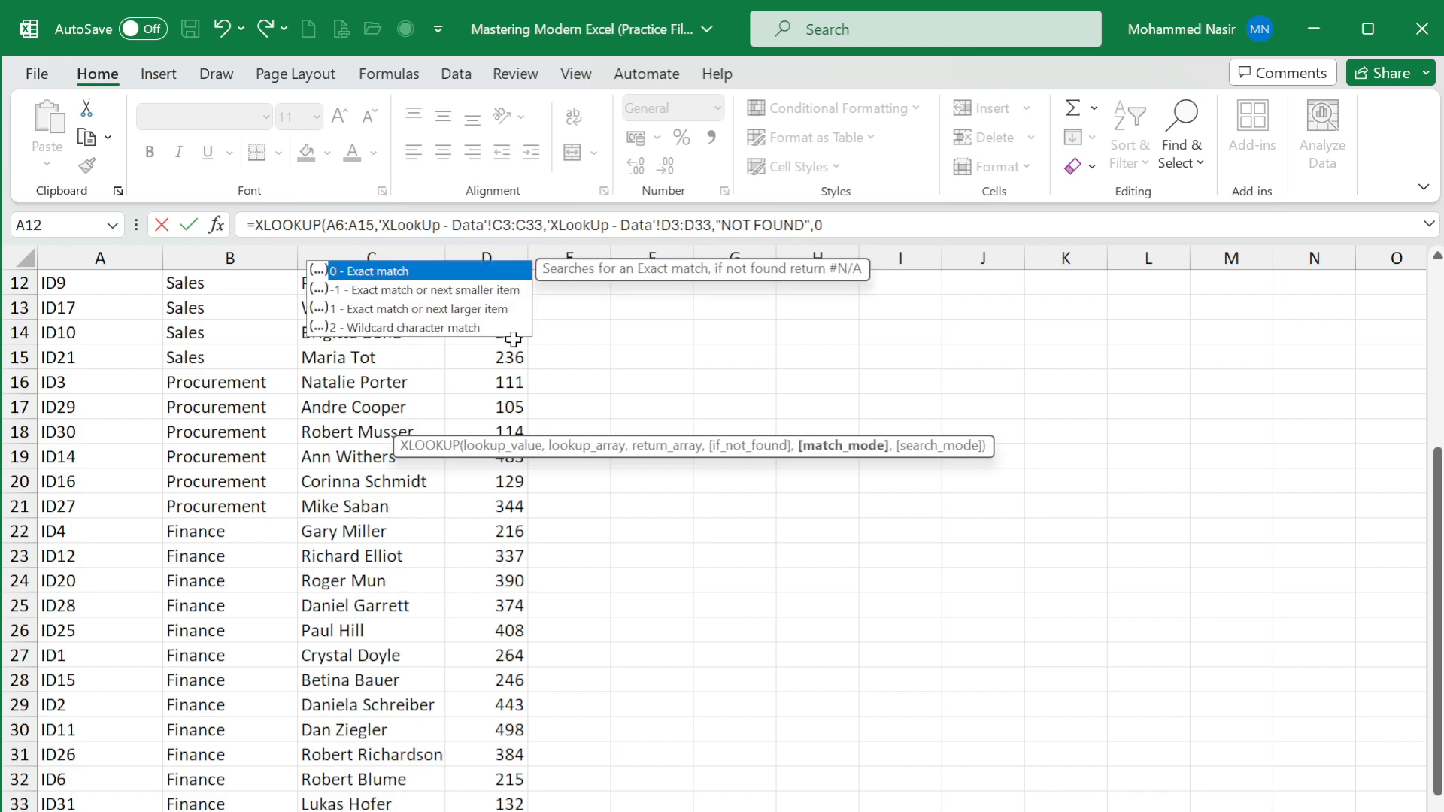
pyautogui.press('Escape')
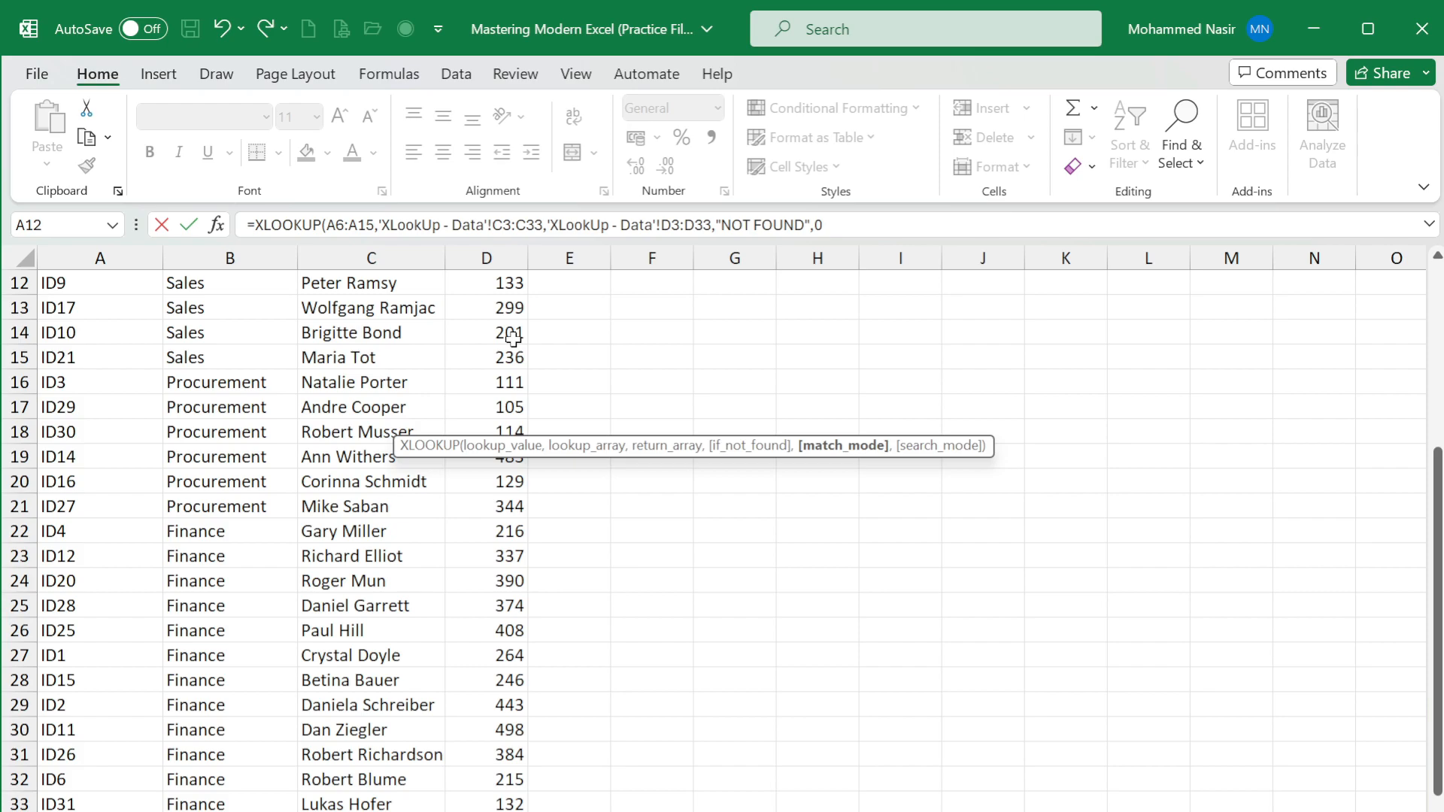
pyautogui.write(')')
pyautogui.press('Return')
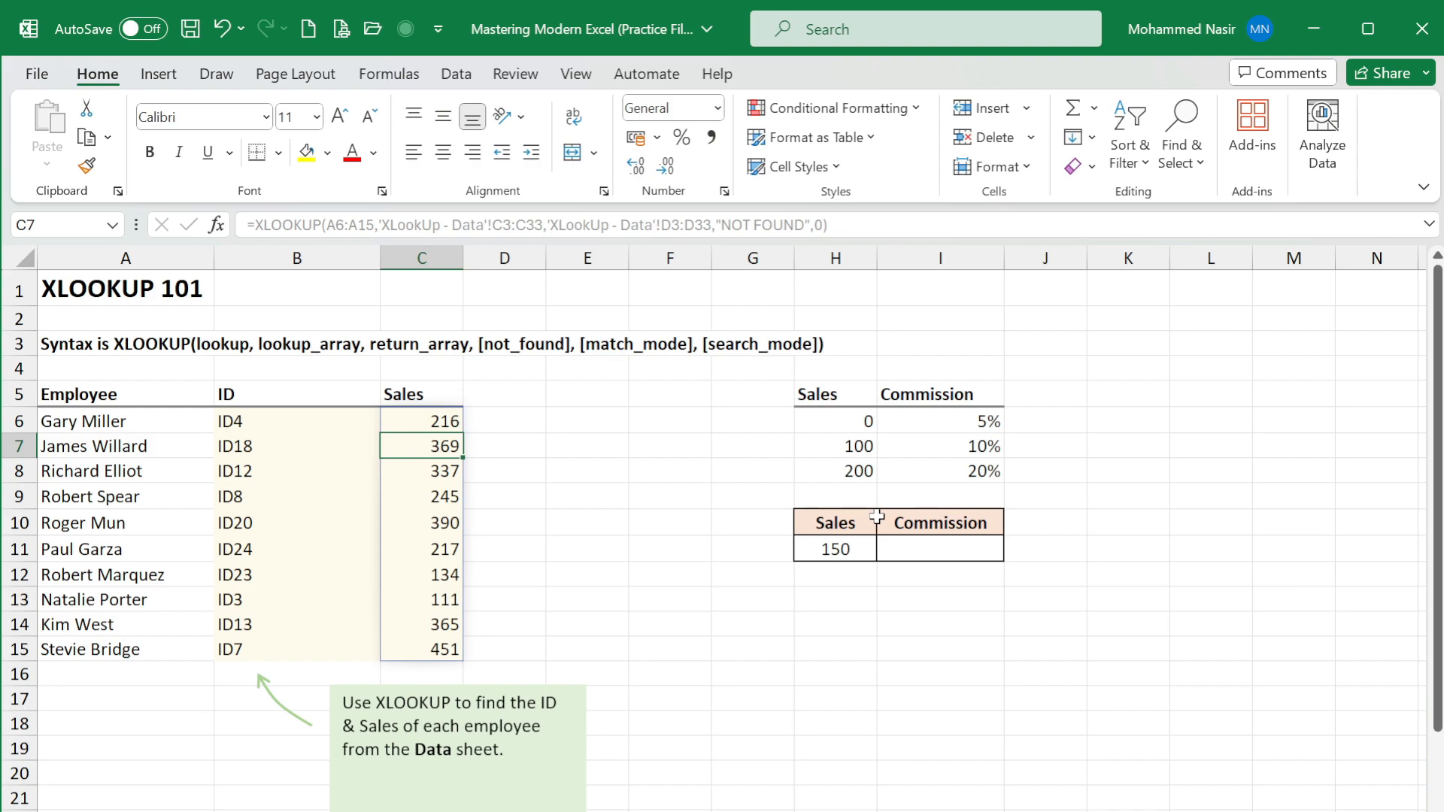
# - Review the commission rate tiers in H6:I8 and the sales figure in H11
pyautogui.click(831, 548)
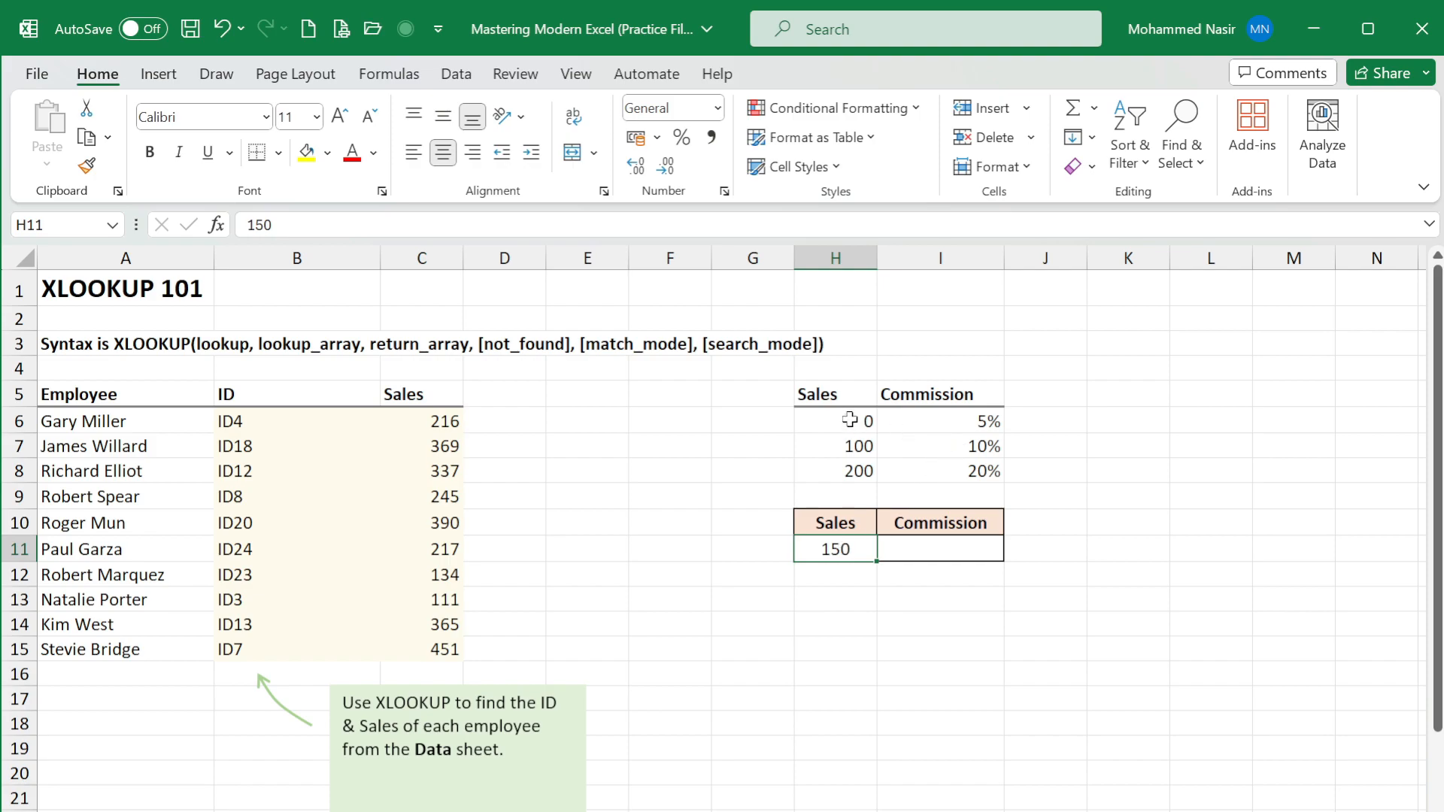
pyautogui.click(946, 423)
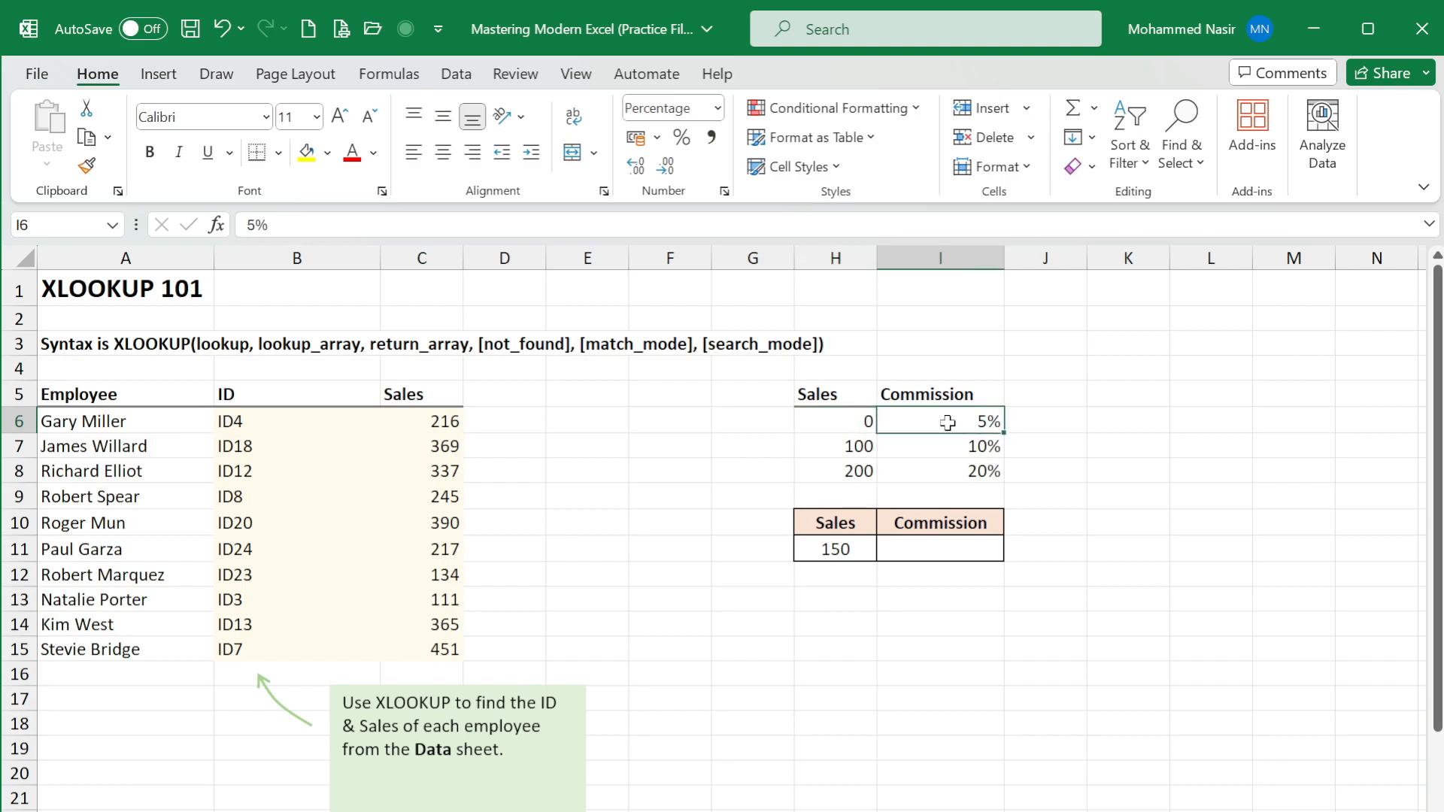
pyautogui.click(835, 445)
pyautogui.click(950, 446)
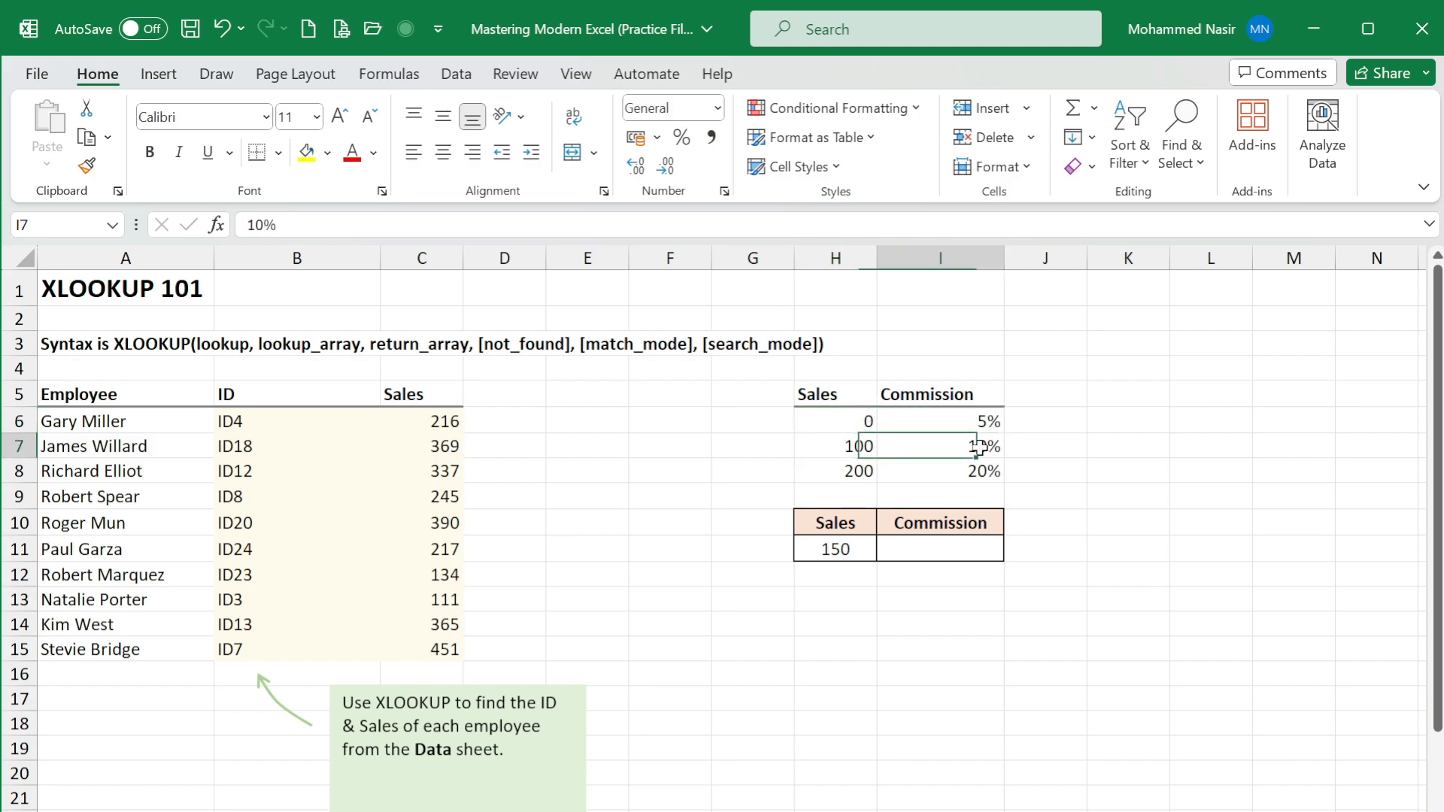
pyautogui.click(854, 470)
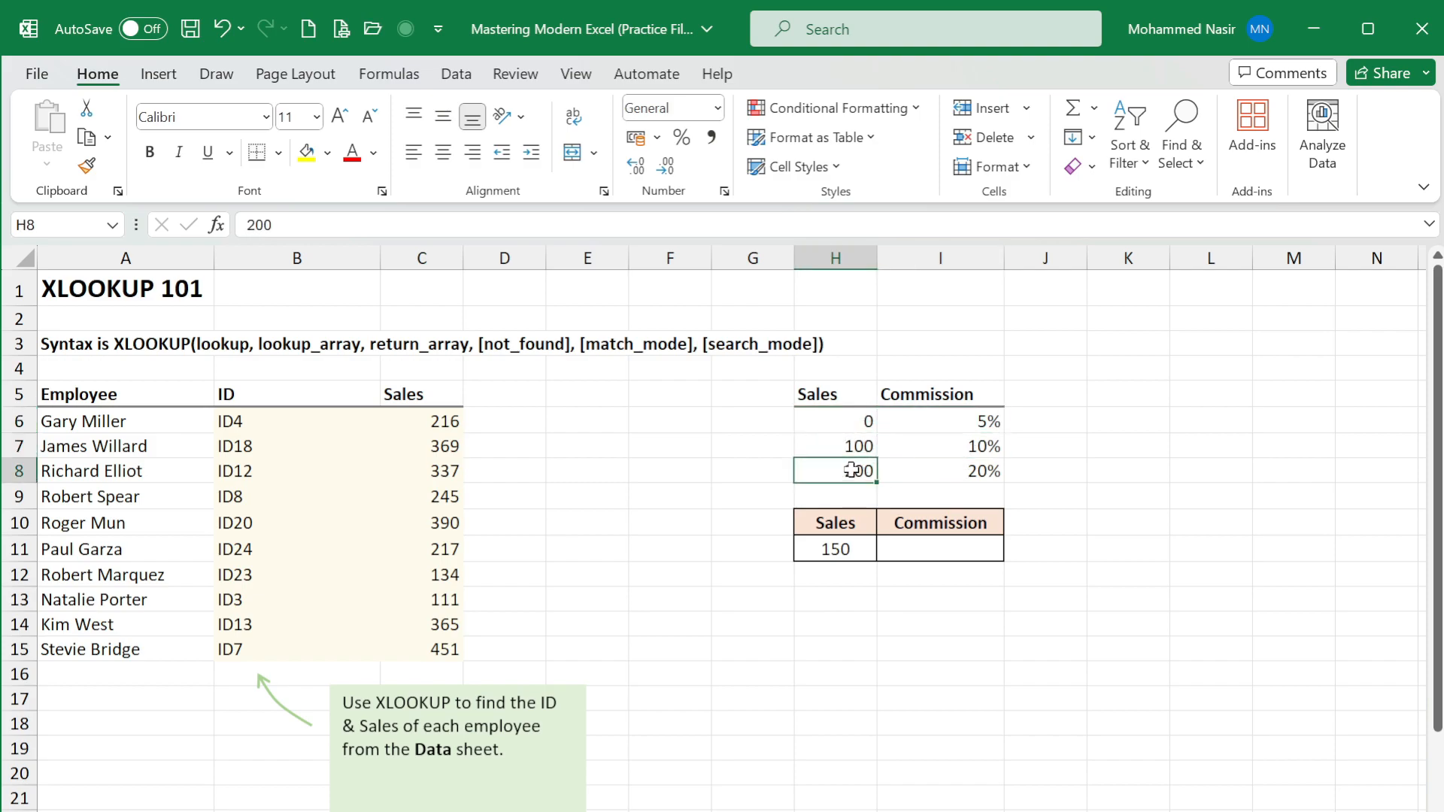
pyautogui.click(991, 476)
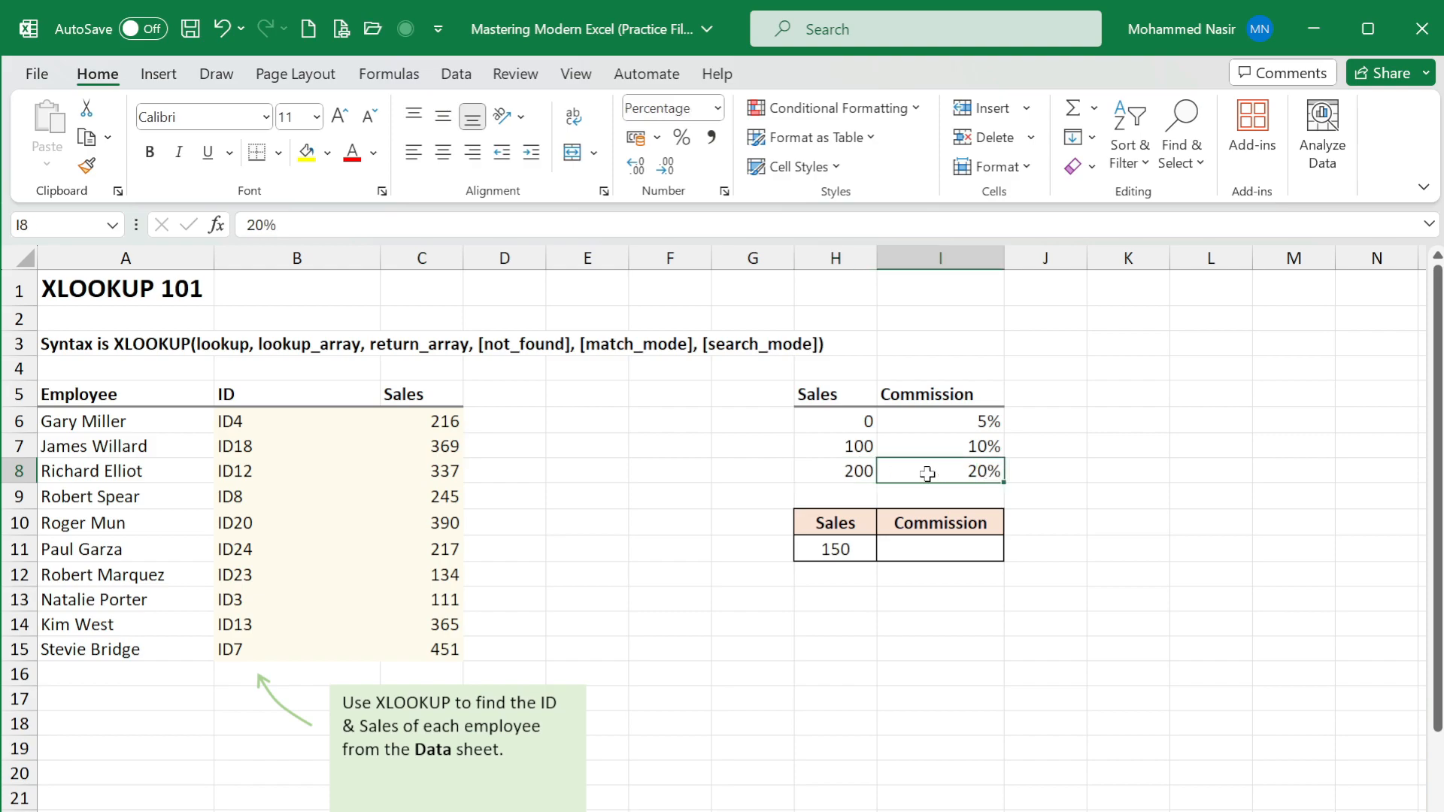
pyautogui.click(849, 545)
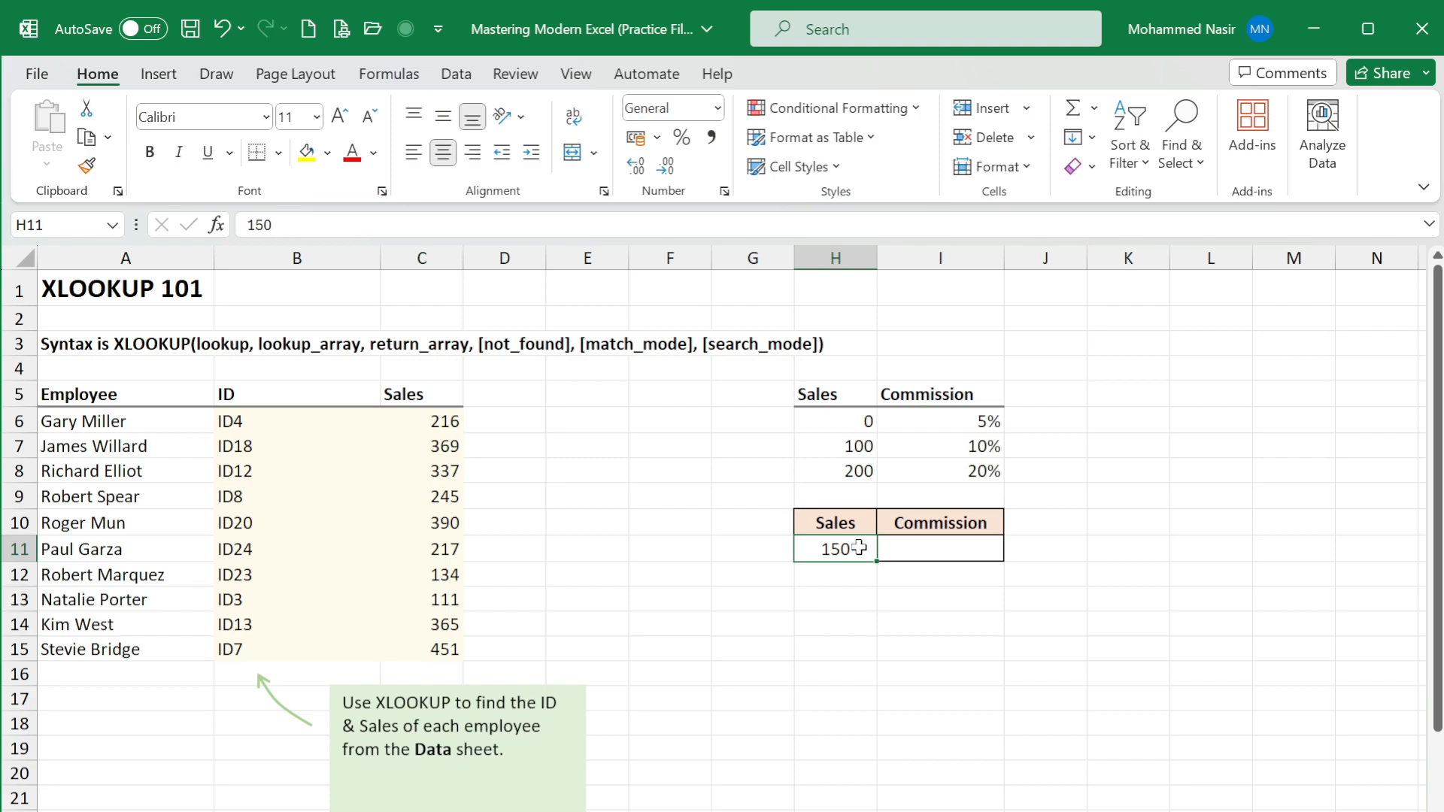
# - Start an XLOOKUP formula in I11 with lookup value H11, lookup array H6:H8 and return array I6:I8
pyautogui.click(927, 550)
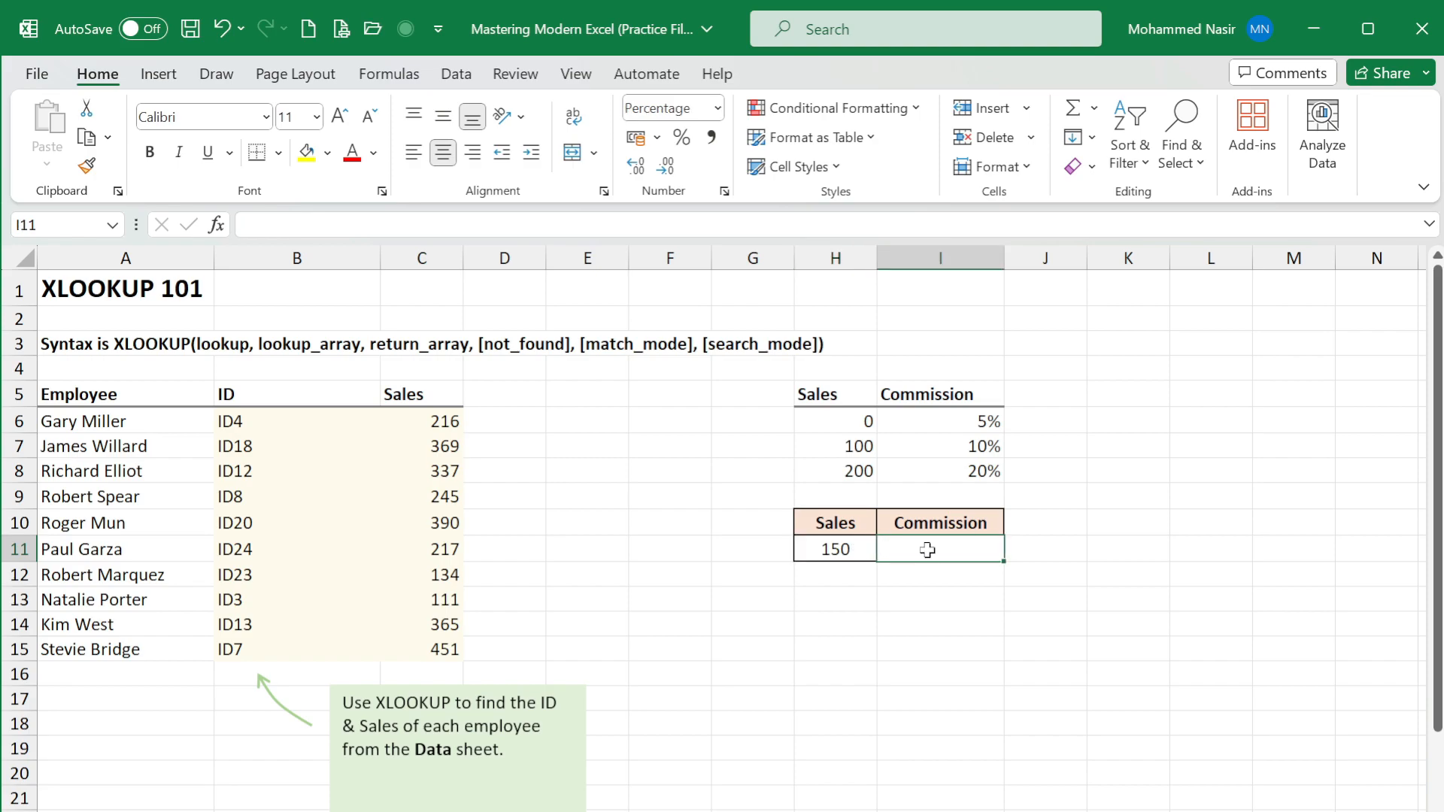
pyautogui.write('=XLOOKUP(')
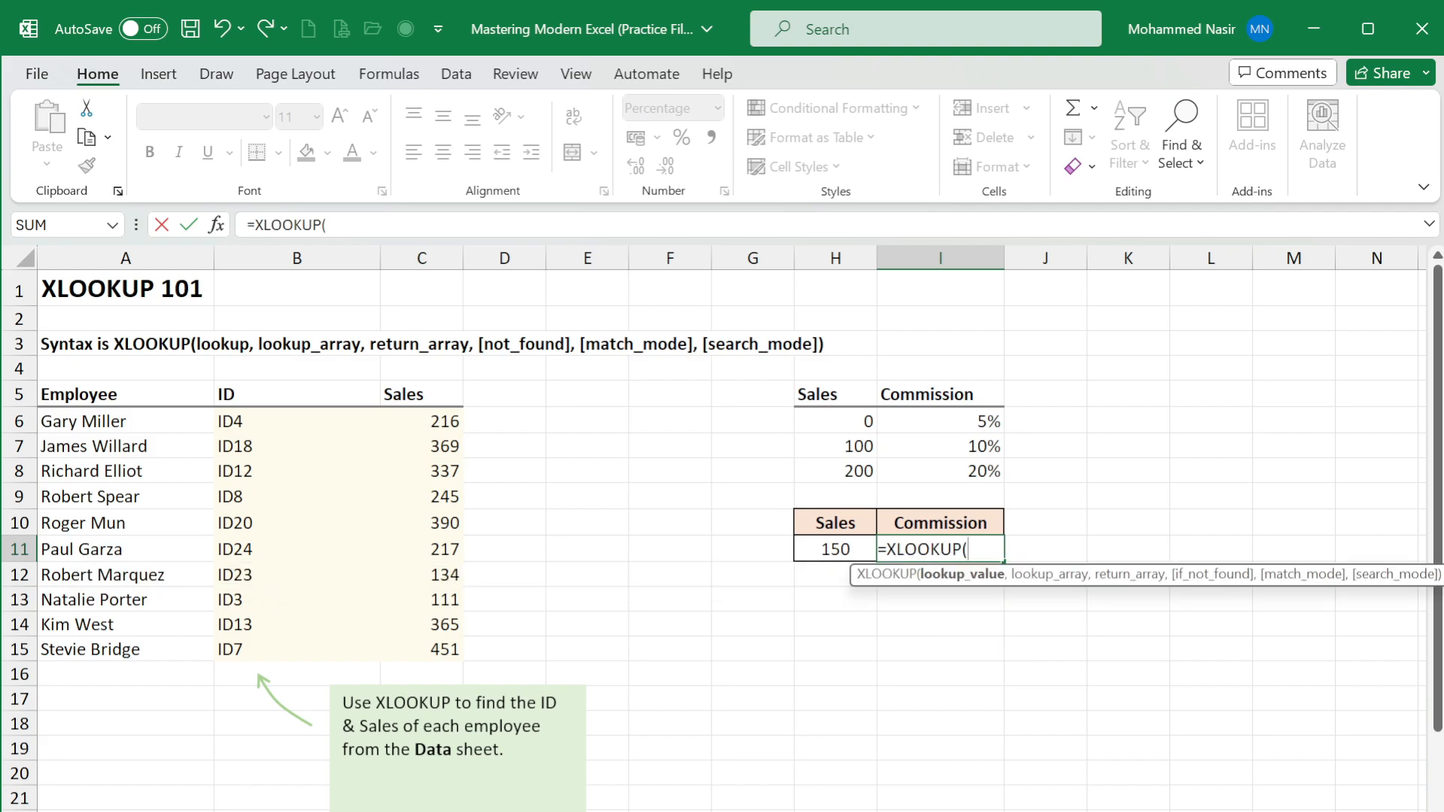
pyautogui.click(850, 549)
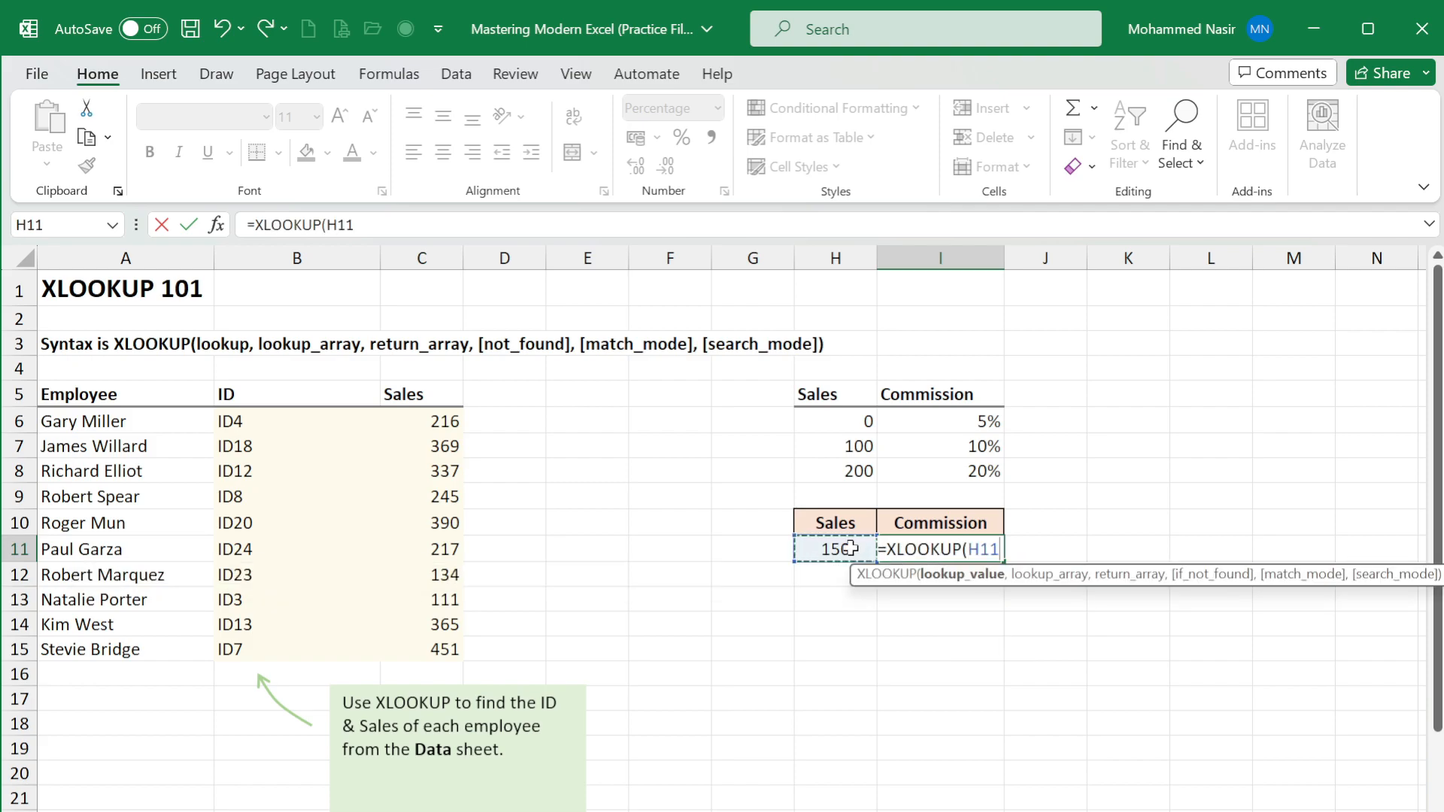
pyautogui.write(',')
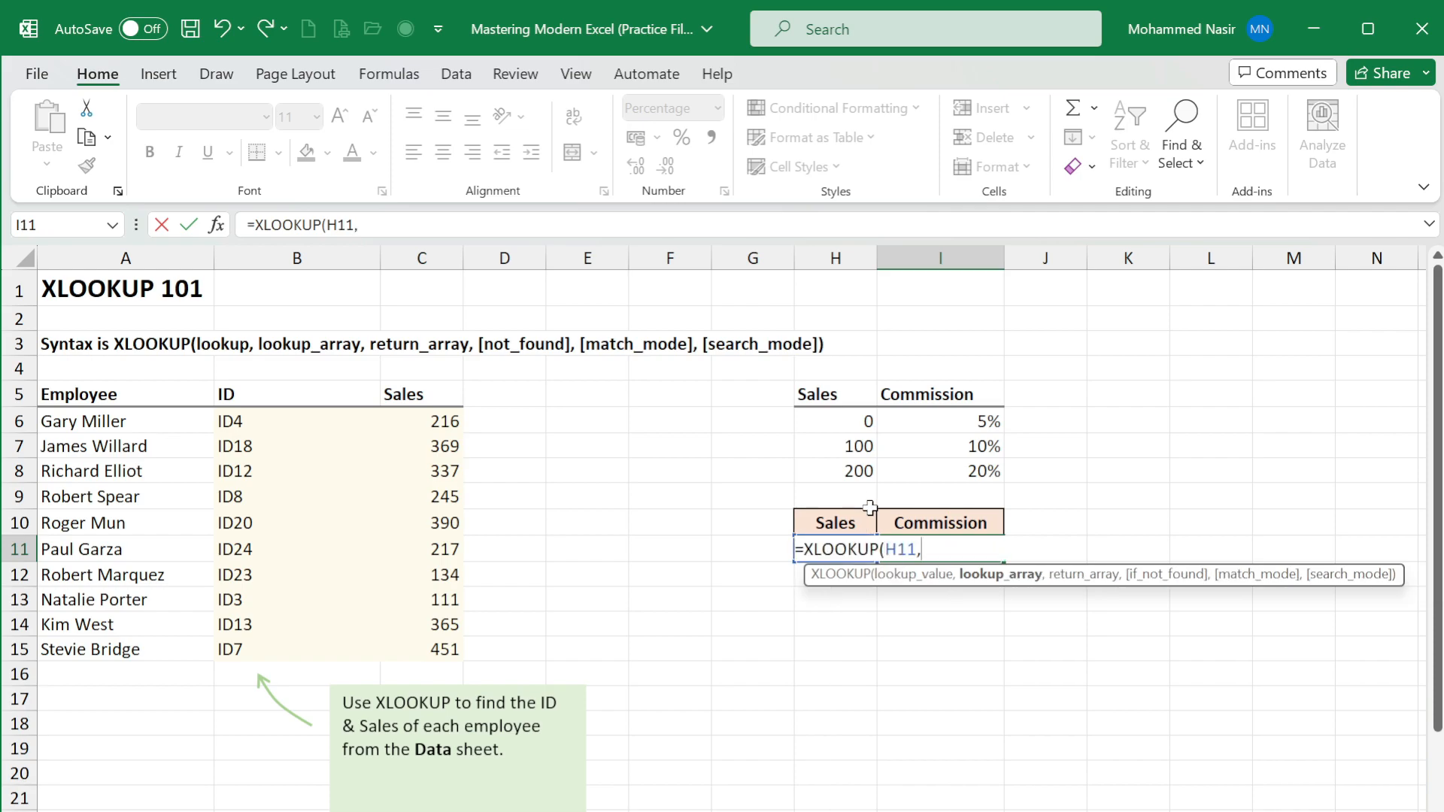
pyautogui.moveTo(859, 419); pyautogui.dragTo(852, 462)
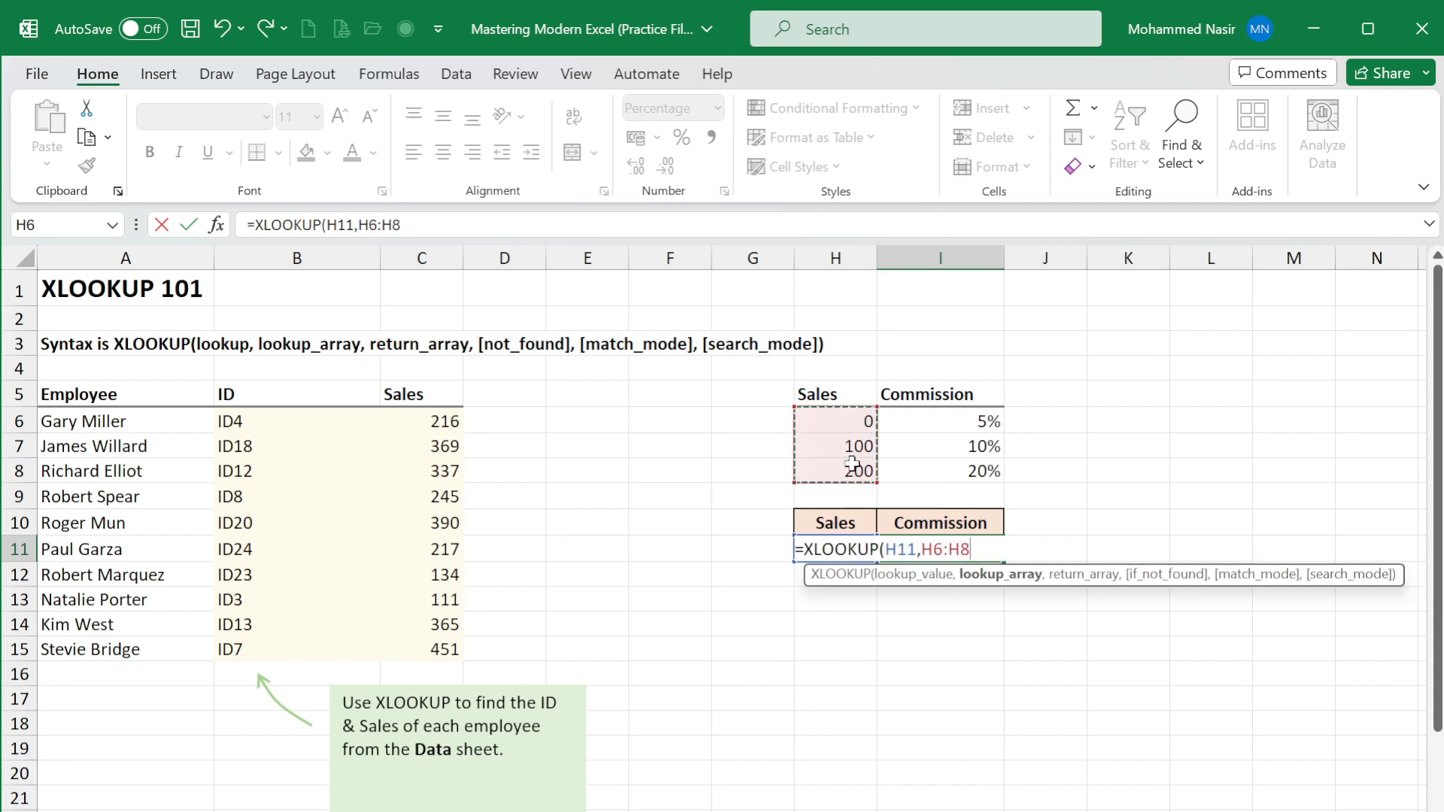
pyautogui.write(',')
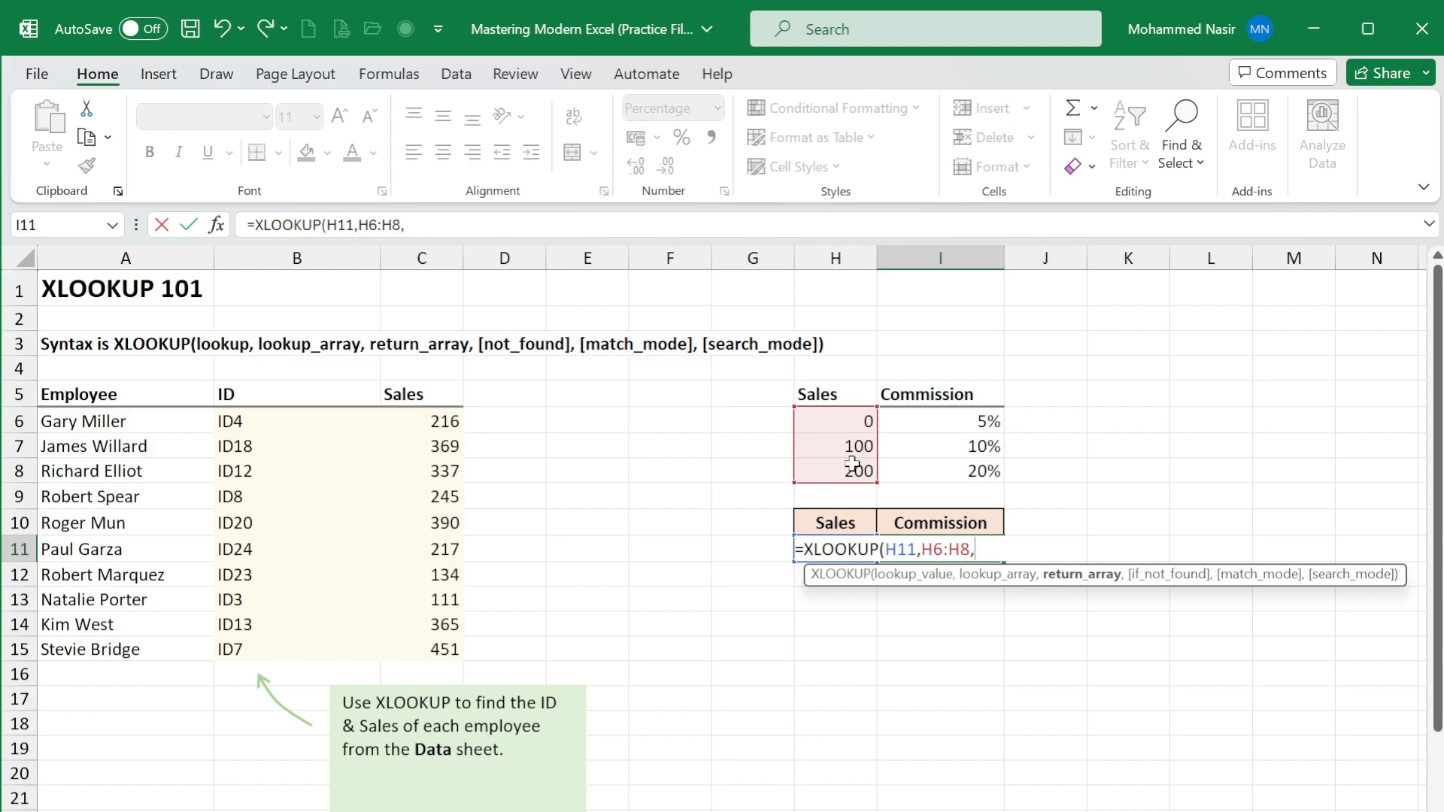
pyautogui.click(925, 423)
pyautogui.moveTo(925, 424); pyautogui.dragTo(923, 463)
pyautogui.write(',')
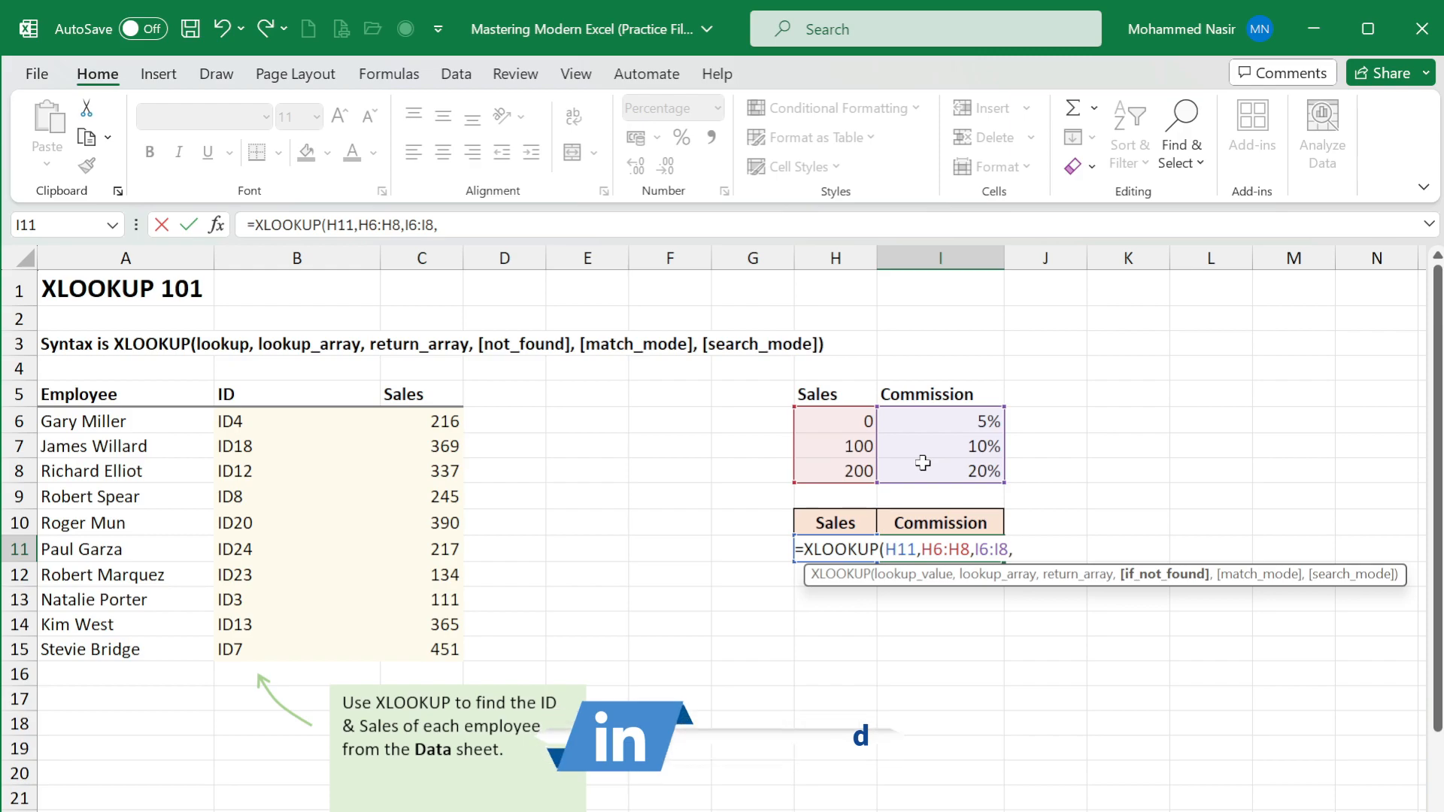
# - Complete the commission formula in I11 with "NO DATA" as the if-not-found text and match mode -1, exact match or next smaller item
pyautogui.write('"NO DATA"')
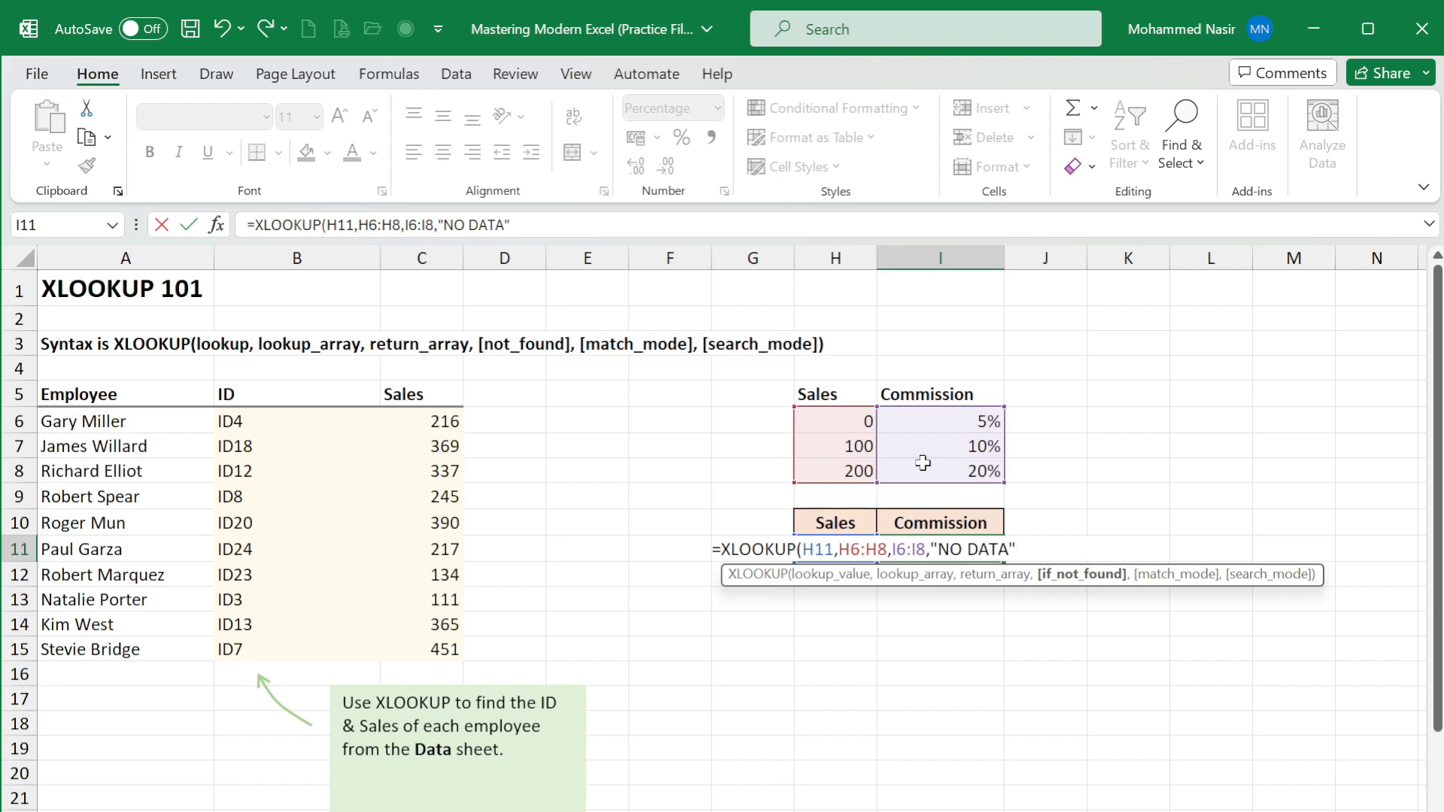
pyautogui.write(',')
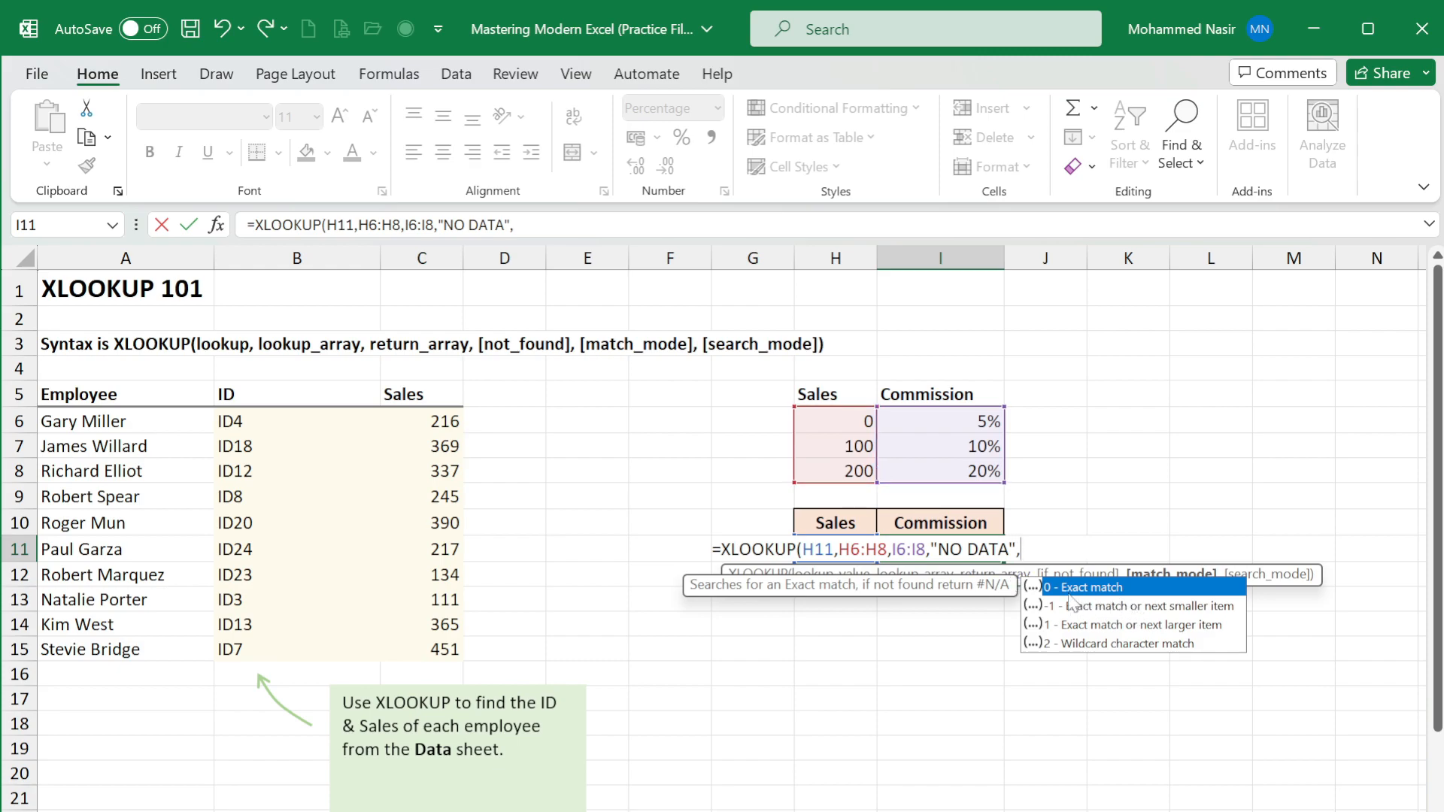
pyautogui.write('-1,')
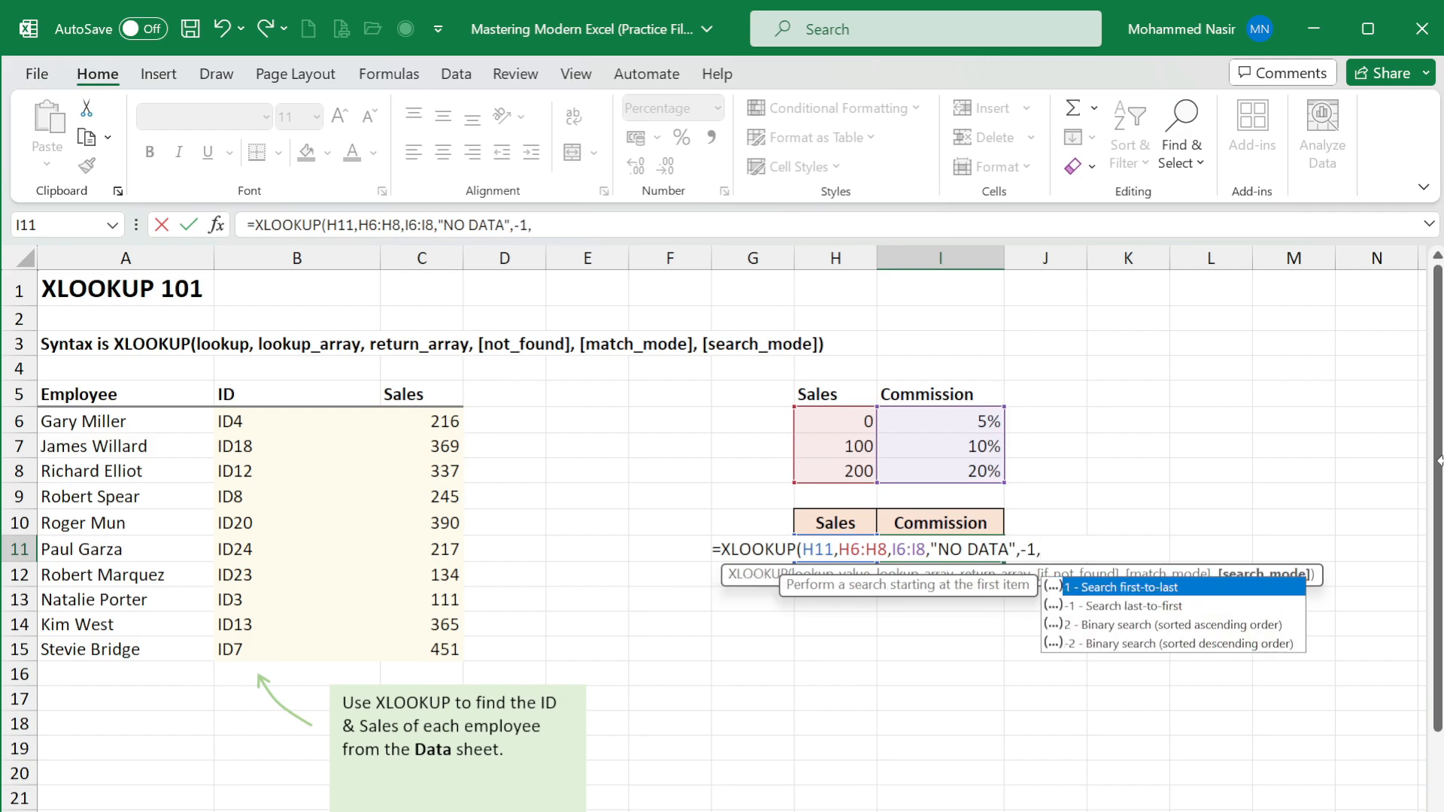
pyautogui.press('BackSpace')
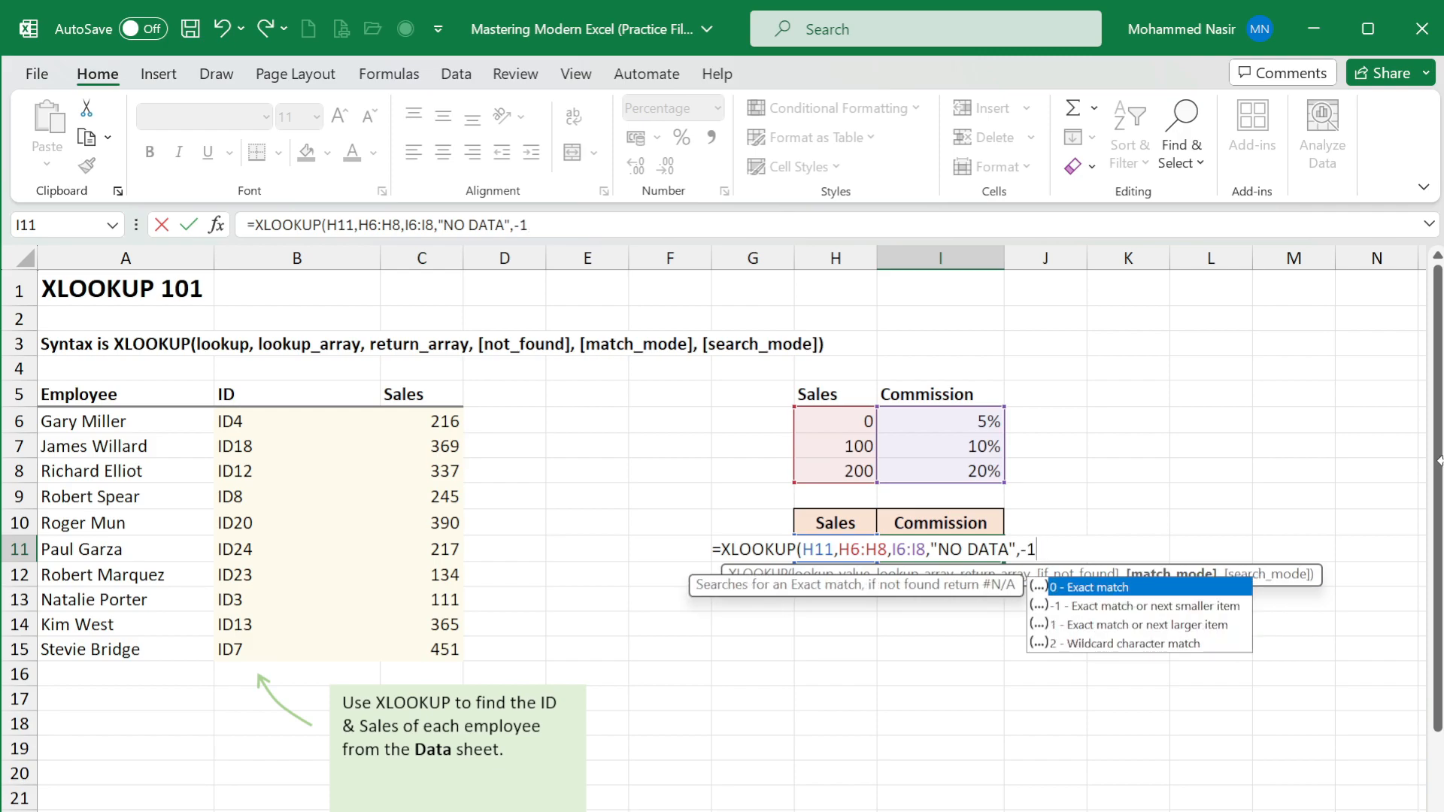
pyautogui.write(')')
pyautogui.press('Return')
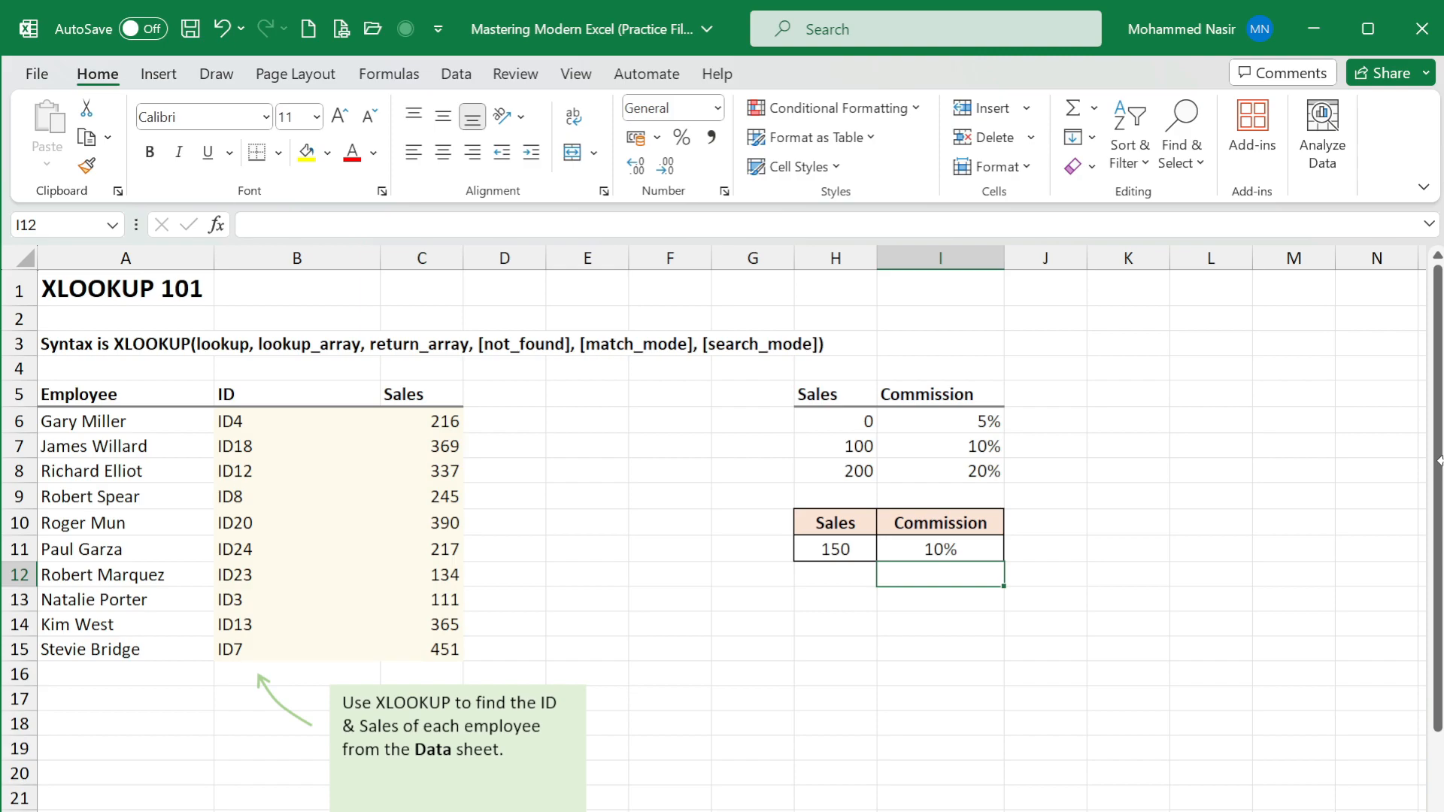
# - Test the commission lookup by entering 199, 200 and 99 in turn as the sales figure in H11
pyautogui.click(864, 550)
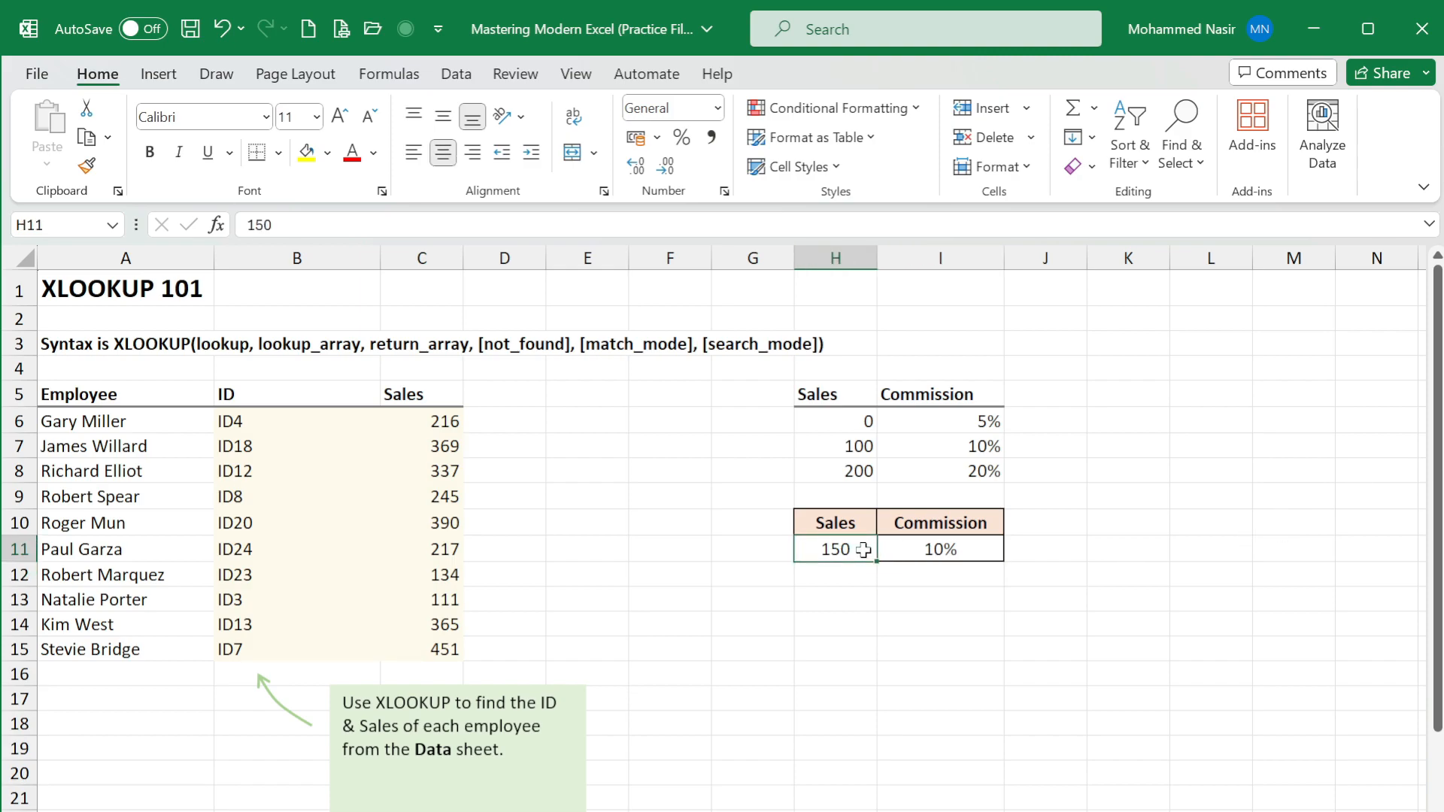
pyautogui.write('199')
pyautogui.press('Return')
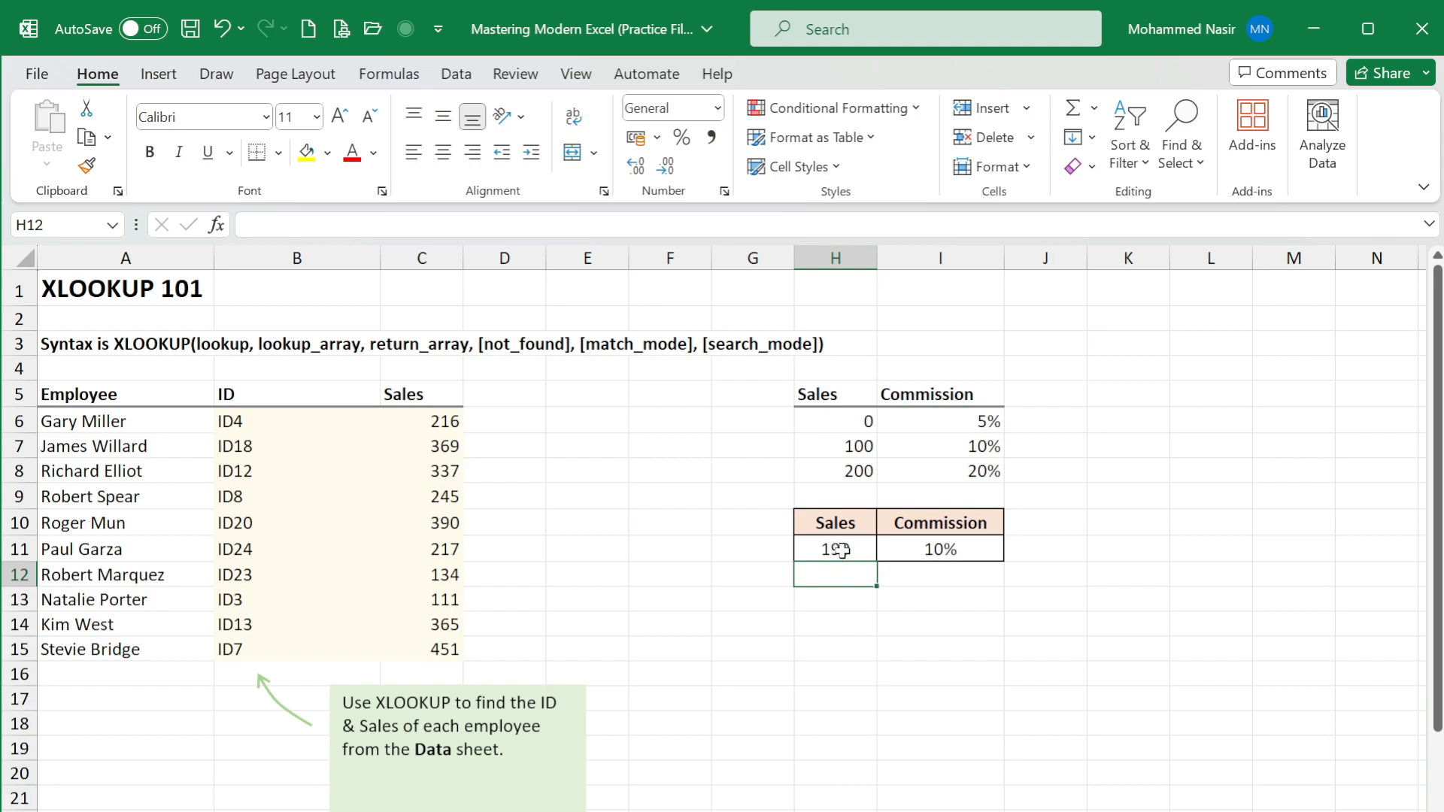
pyautogui.click(841, 550)
pyautogui.write('200')
pyautogui.press('Return')
pyautogui.click(841, 550)
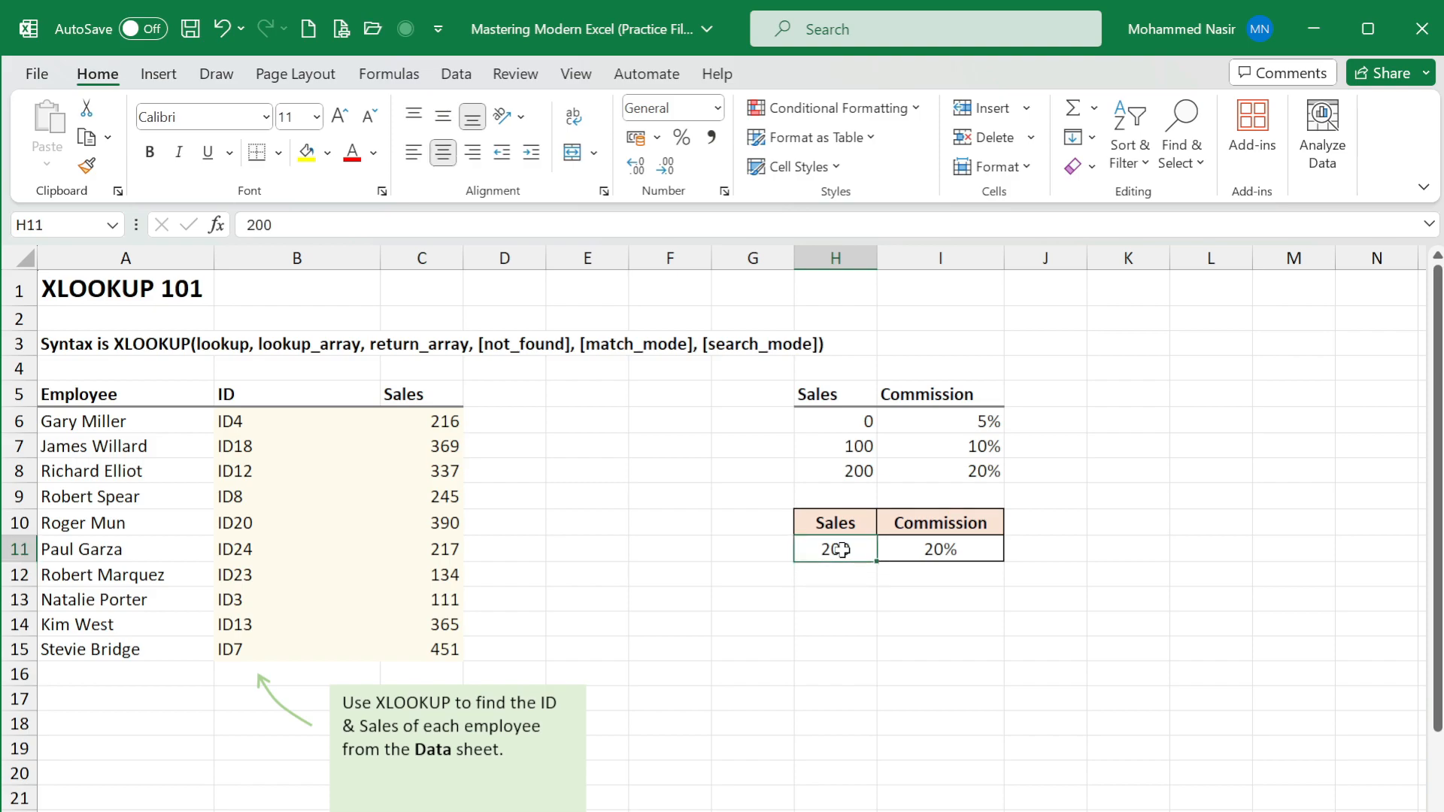
pyautogui.write('99')
pyautogui.press('Return')
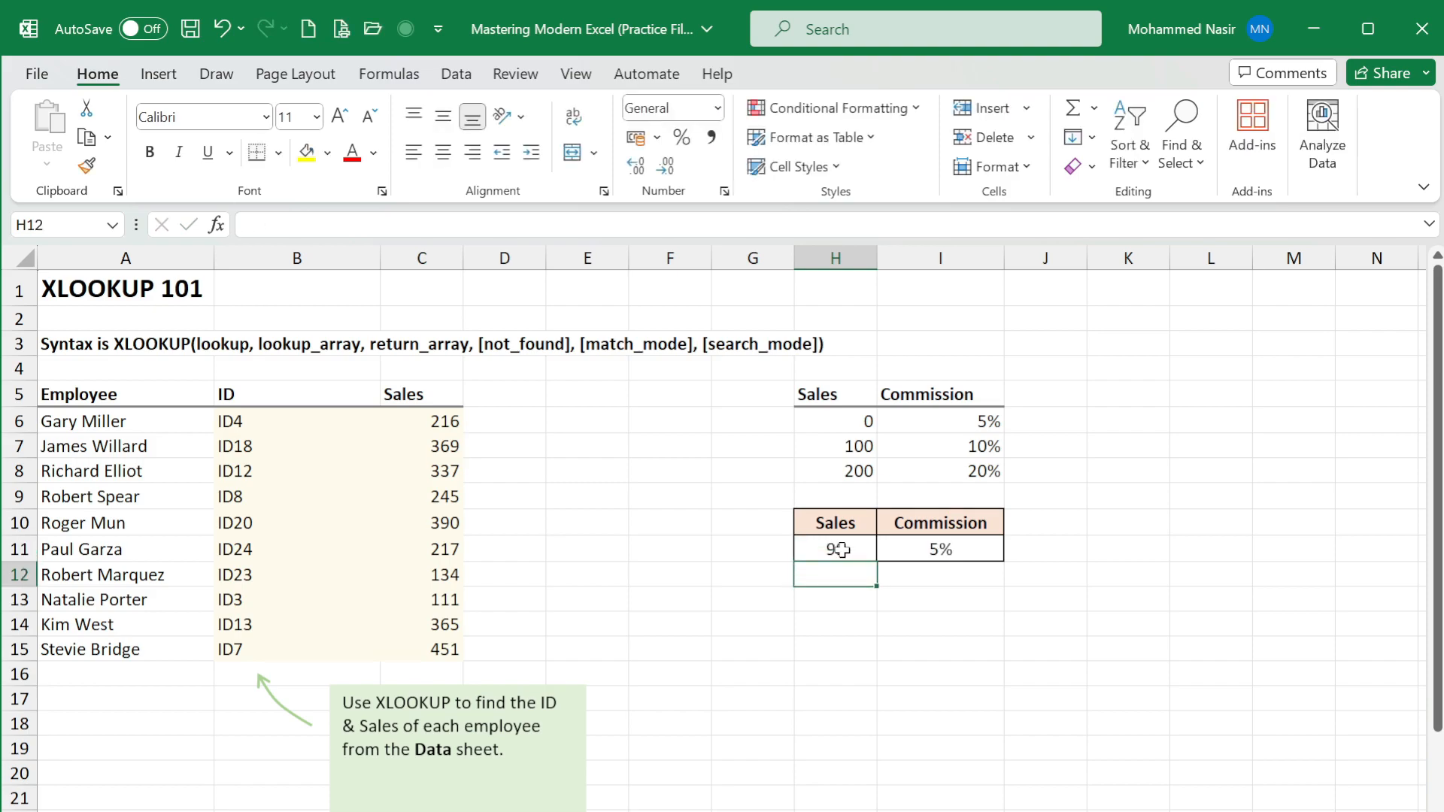
# - Set the sales figure in H11 to 10 to test the lowest commission tier
pyautogui.click(842, 550)
pyautogui.write('10')
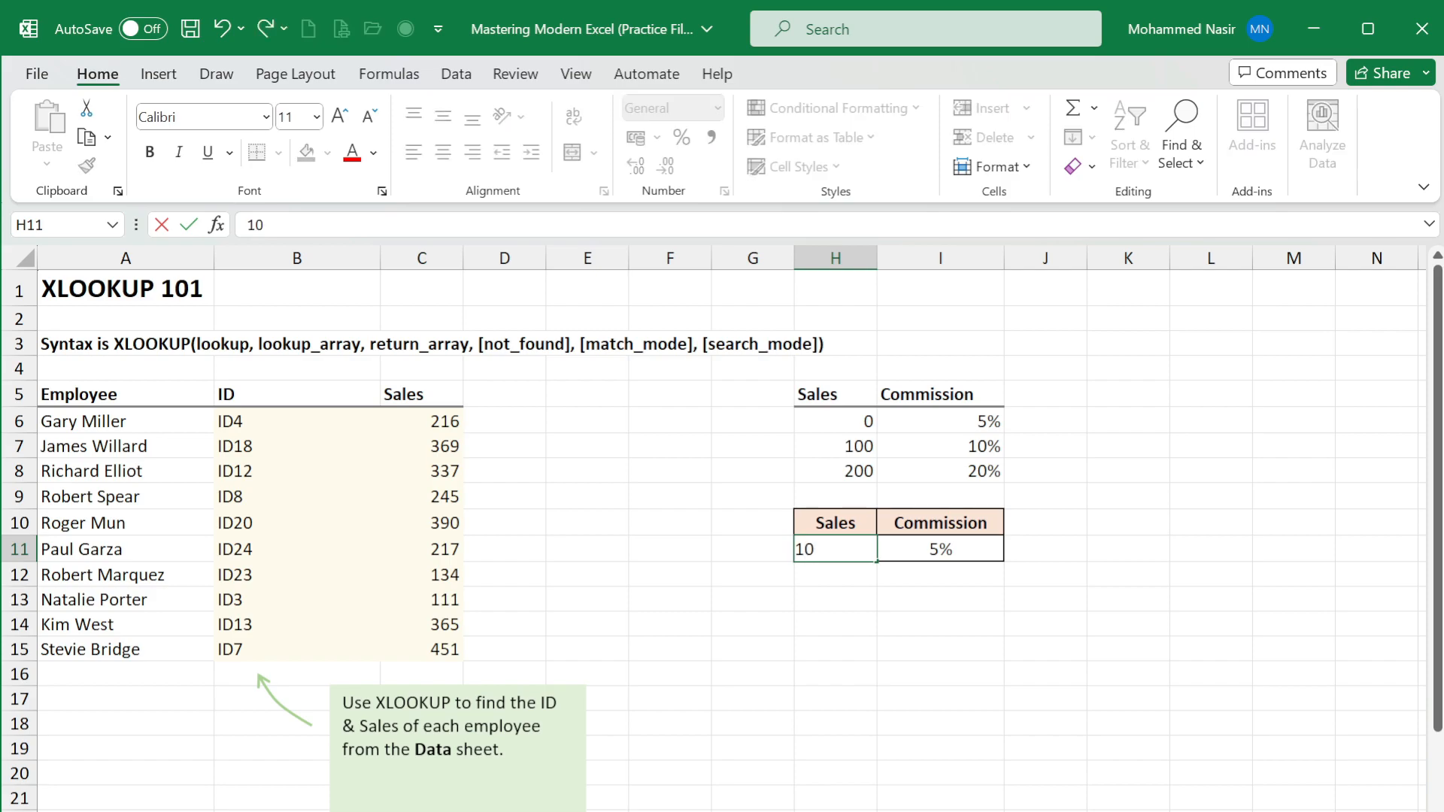
pyautogui.press('Return')
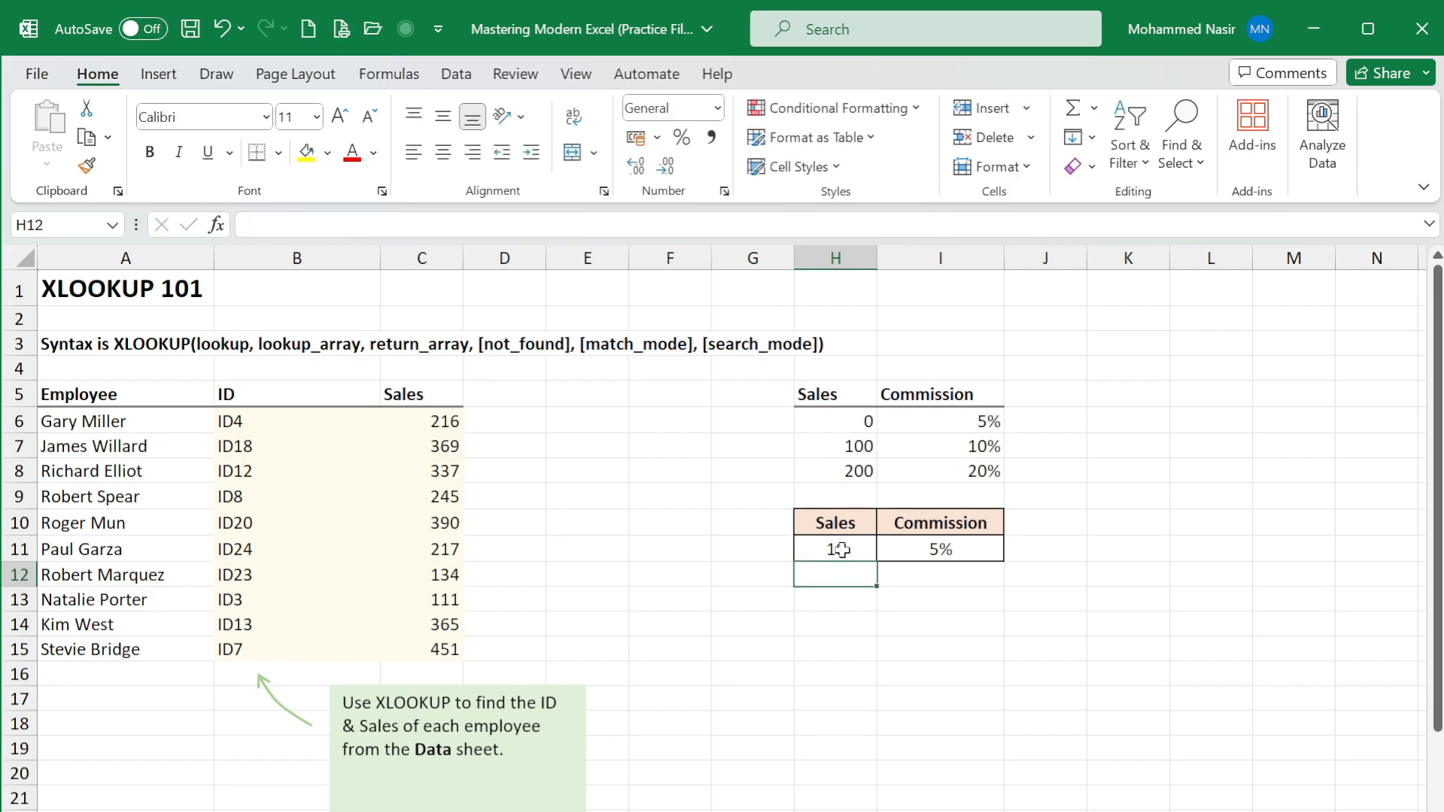
pyautogui.scroll(-3, 639, 594)
pyautogui.scroll(3, 828, 557)
pyautogui.scroll(-2, 821, 561)
pyautogui.scroll(-6, 821, 561)
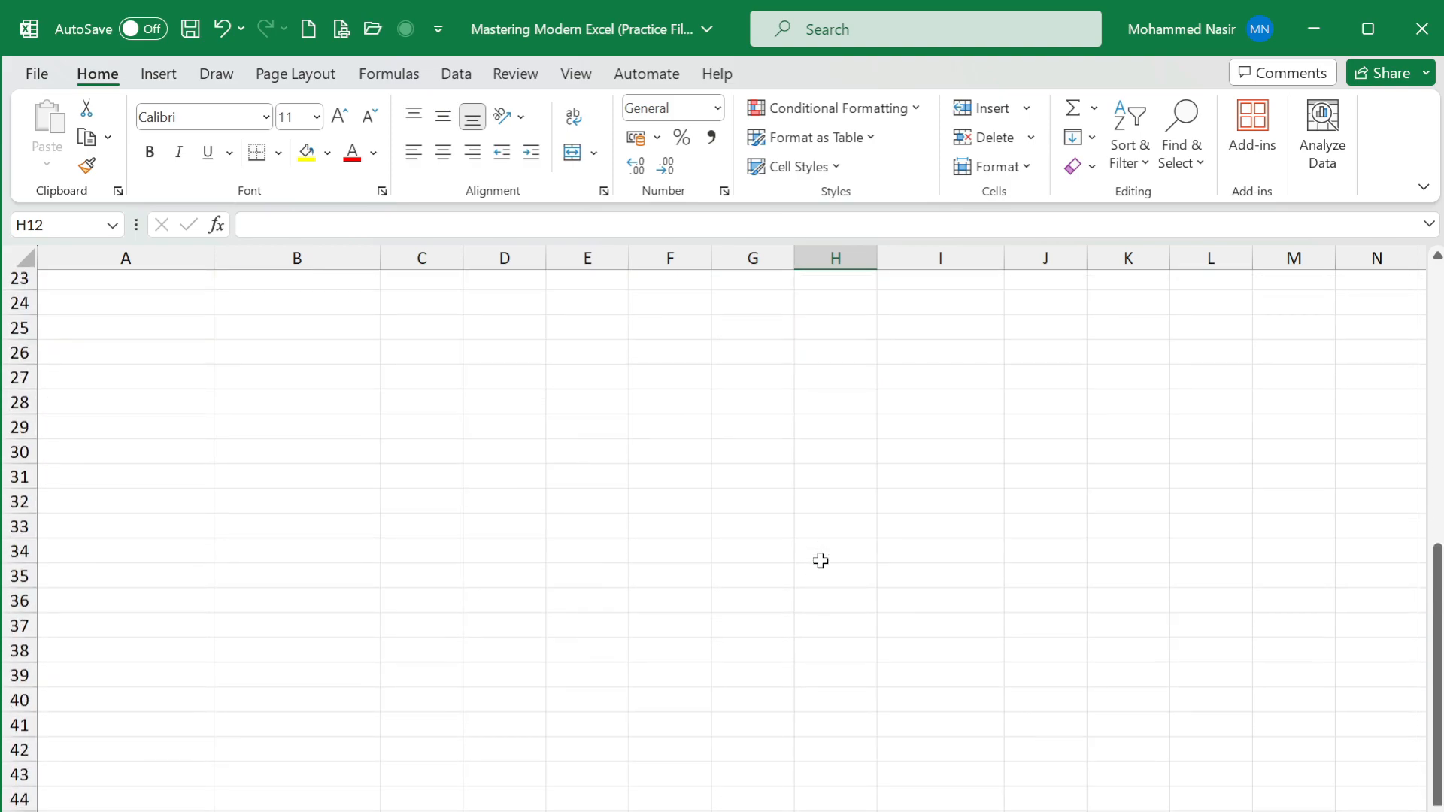
pyautogui.scroll(7, 821, 562)
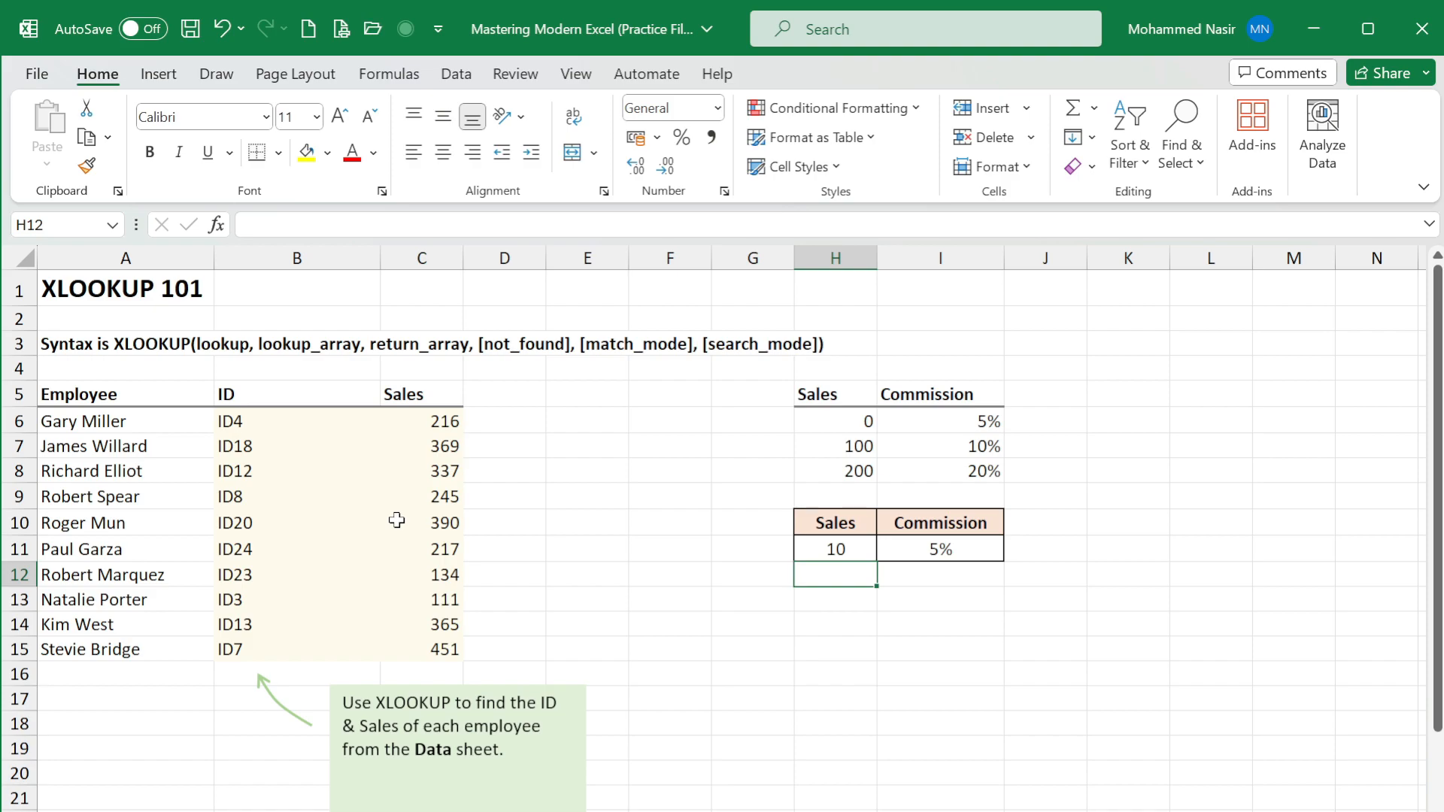